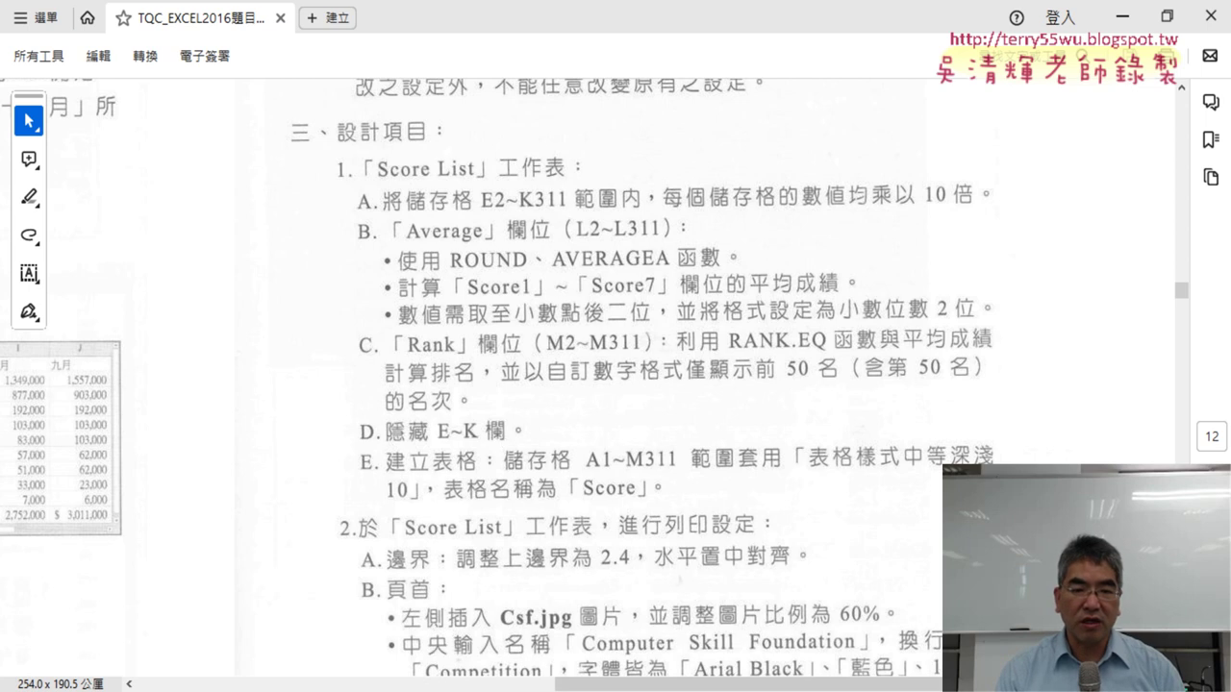
Hide the Score1–Score7 columns E through K on the Score List sheet.
key(alt+Tab)
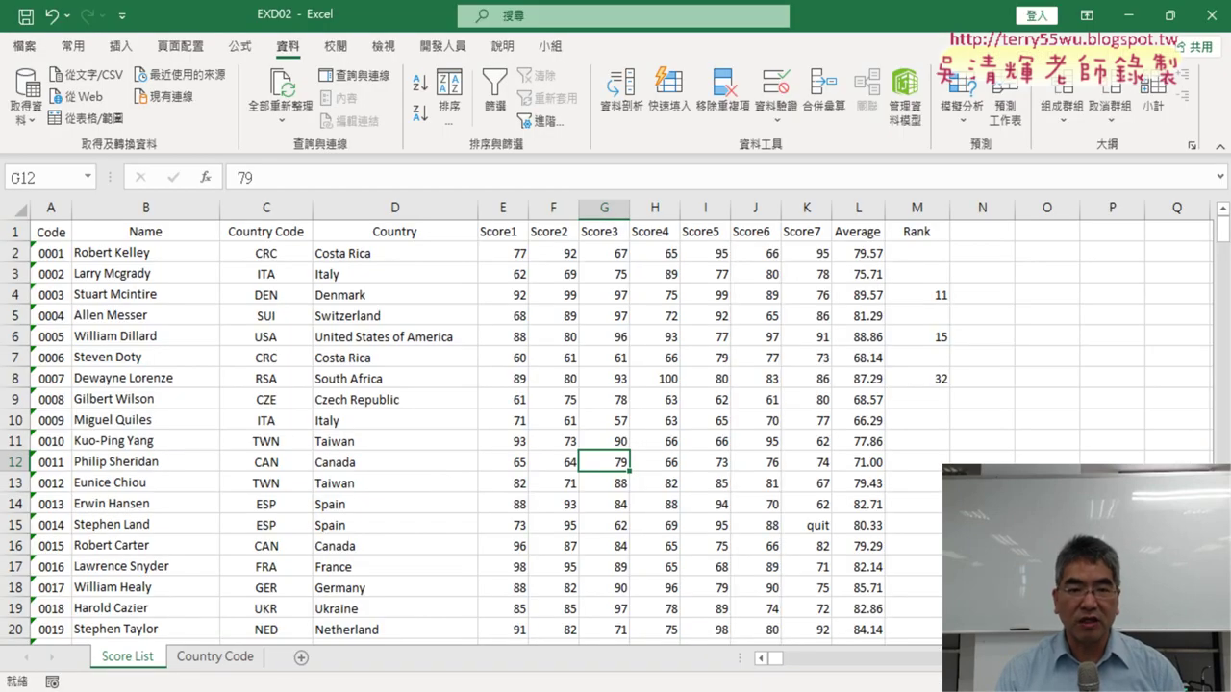
click(510, 208)
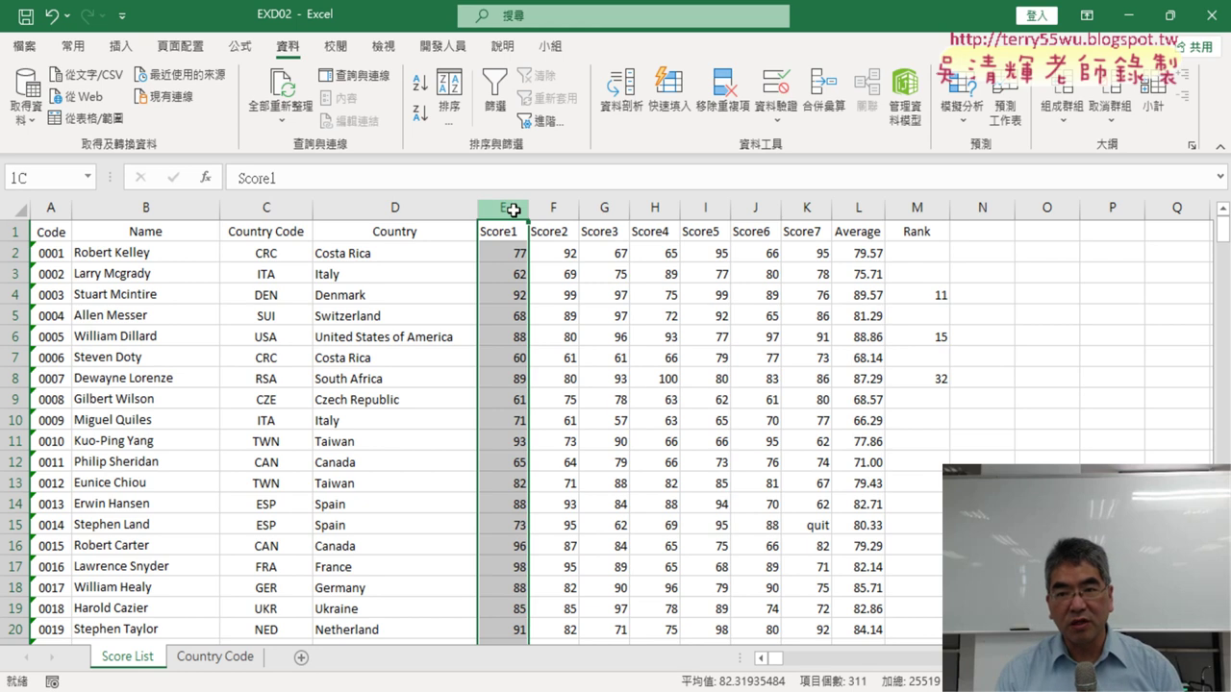
drag(506, 206, 803, 202)
right_click(591, 289)
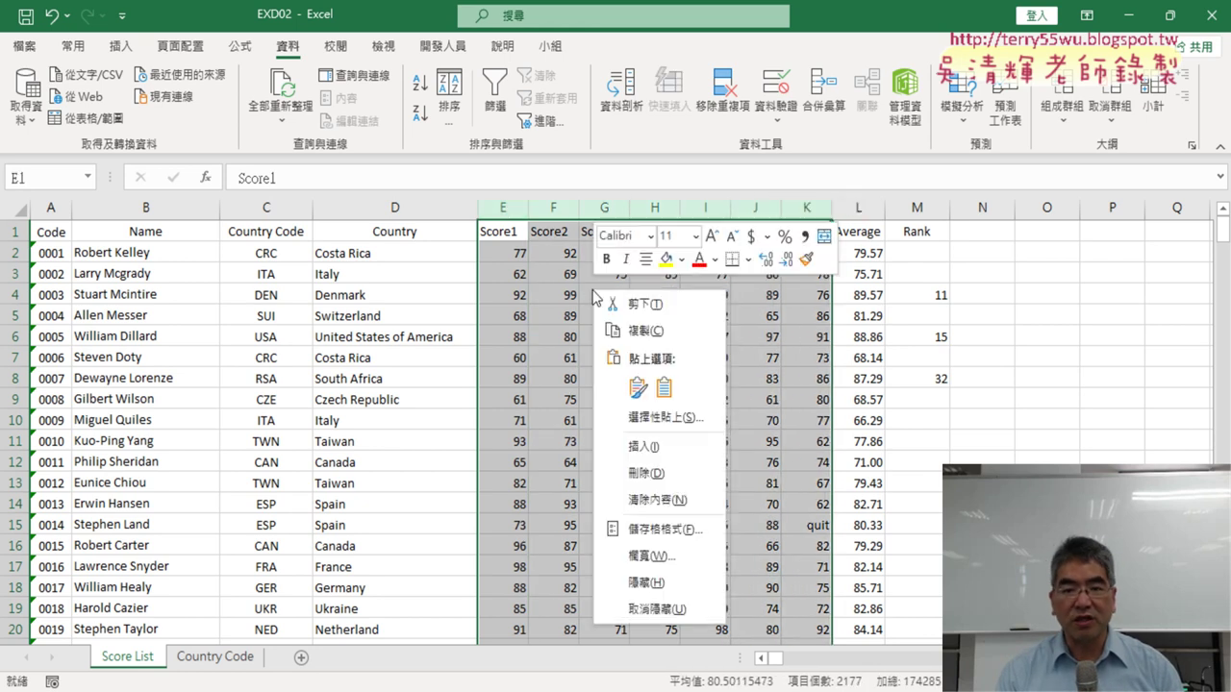
click(660, 583)
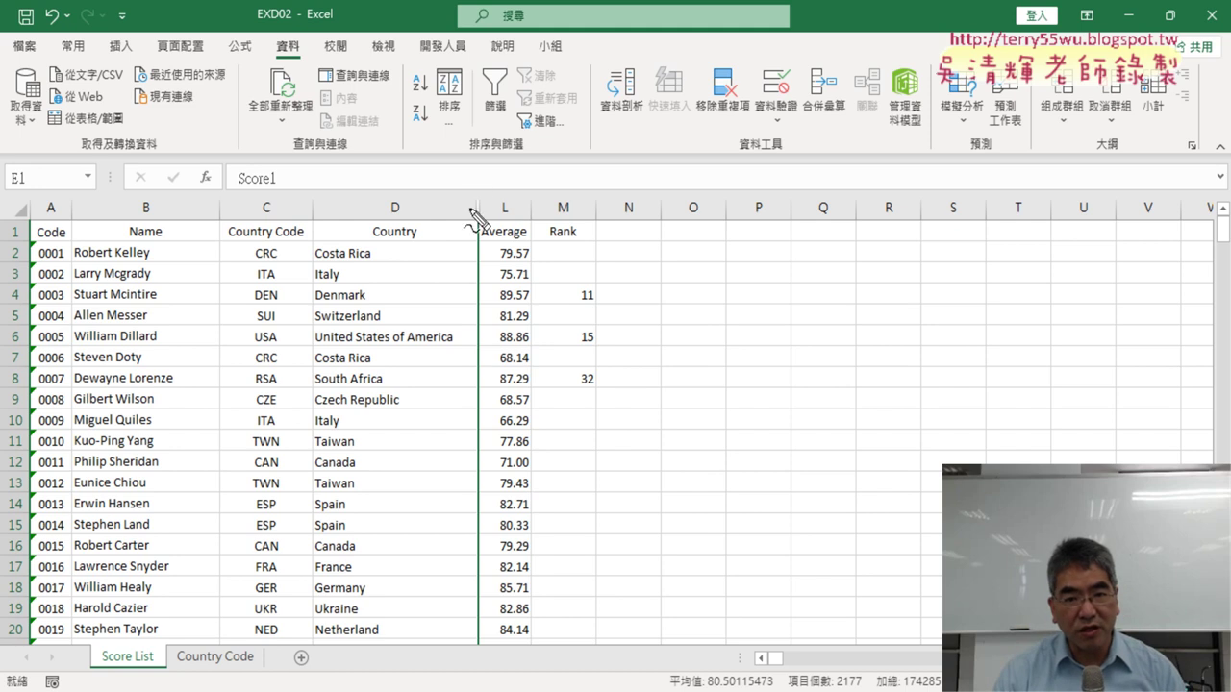
Demonstrate unhiding columns E–K, undo so they stay hidden, and return to the instructions PDF.
drag(472, 215, 474, 236)
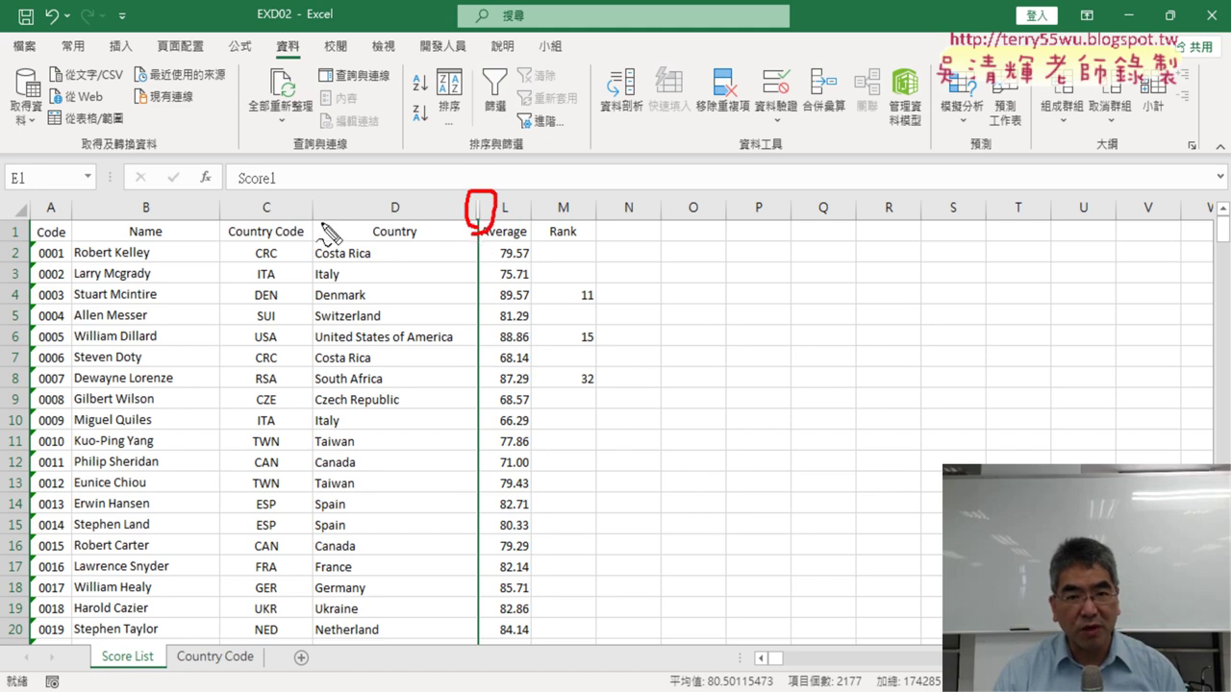
drag(306, 184, 310, 223)
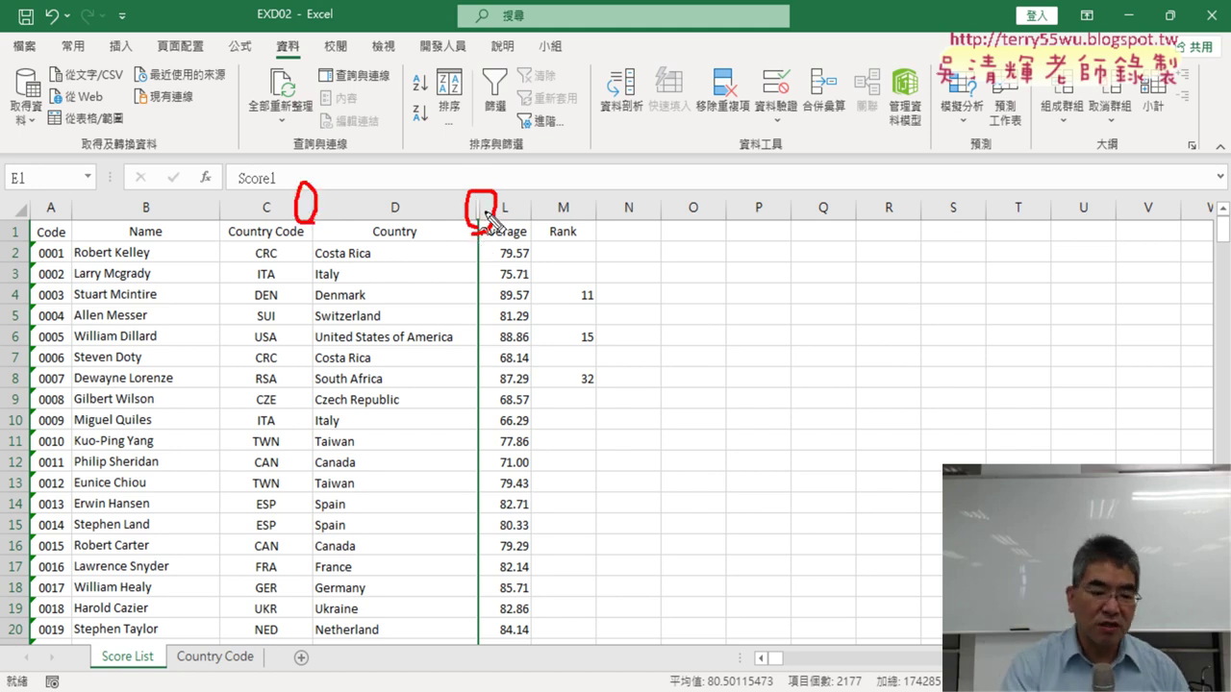
key(Escape)
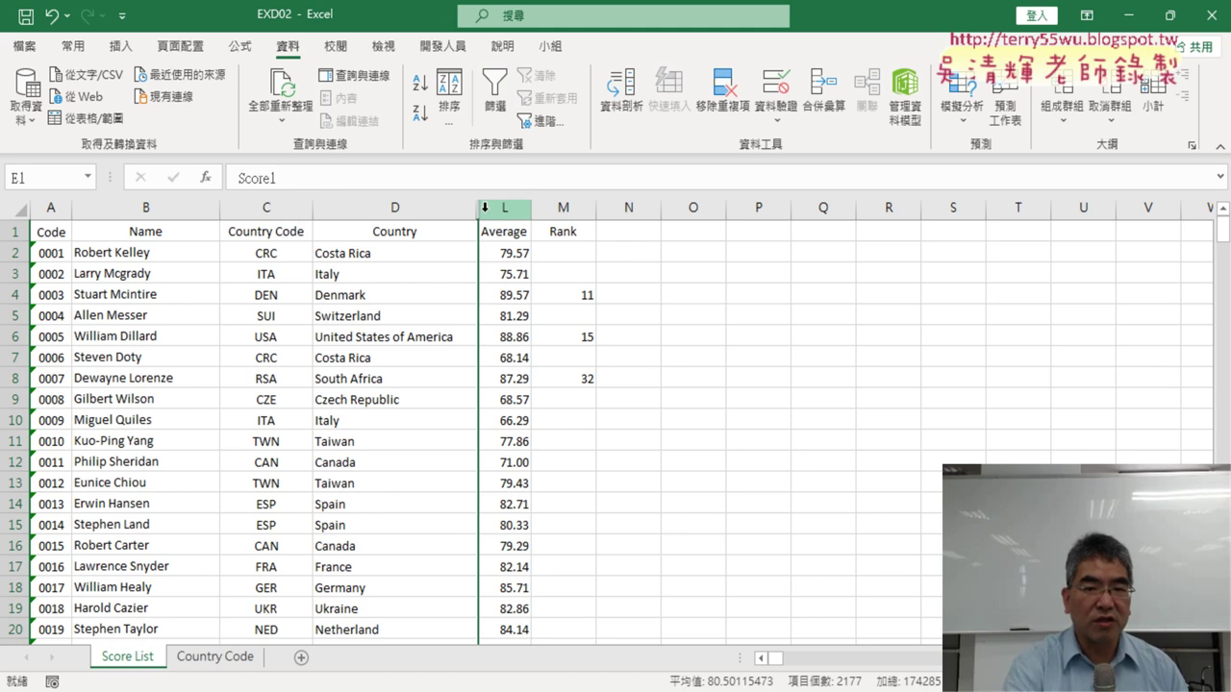
right_click(479, 210)
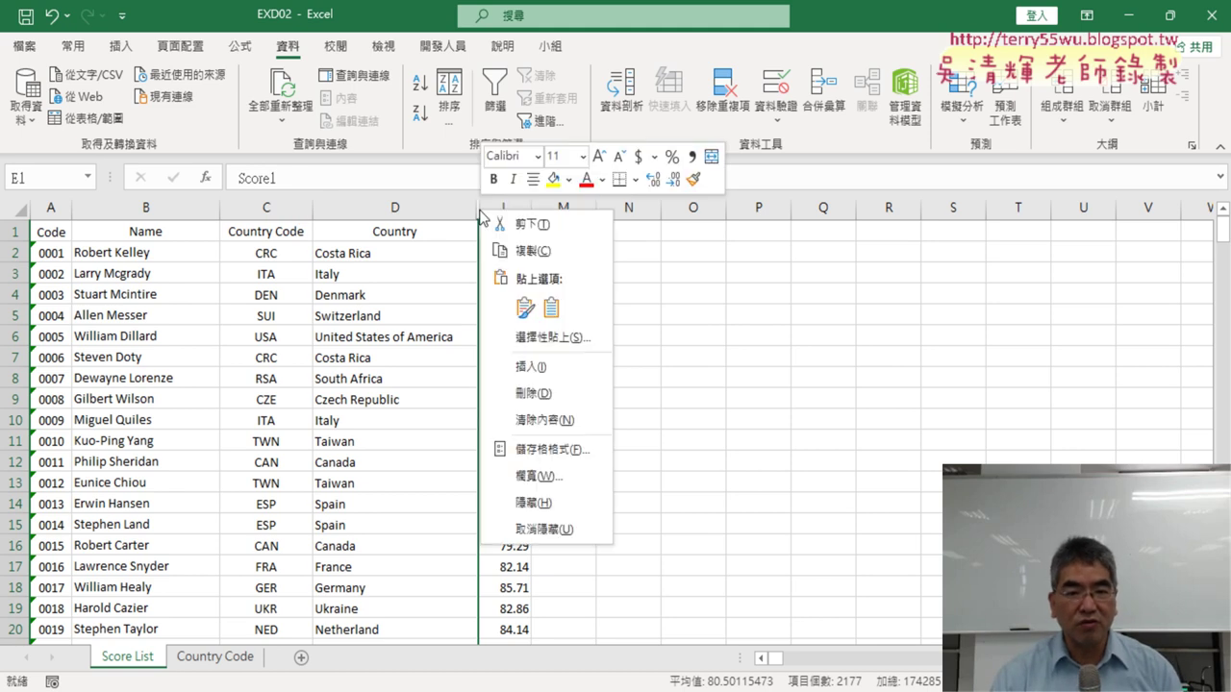
click(567, 529)
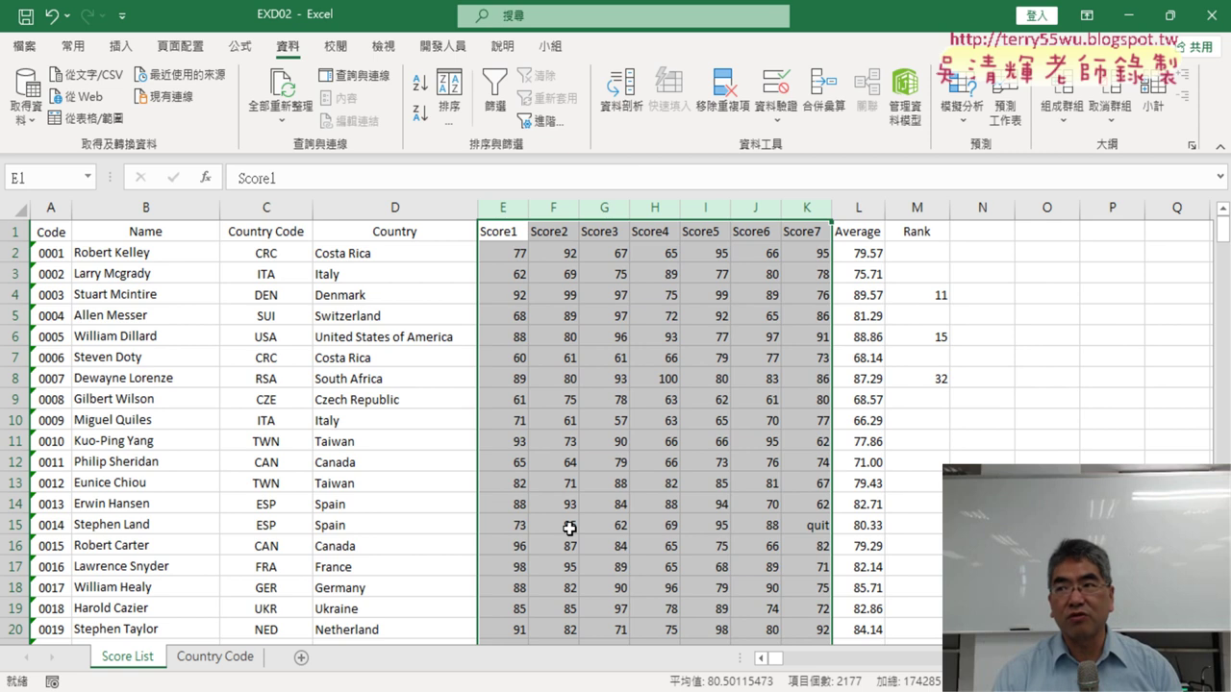
key(ctrl+z)
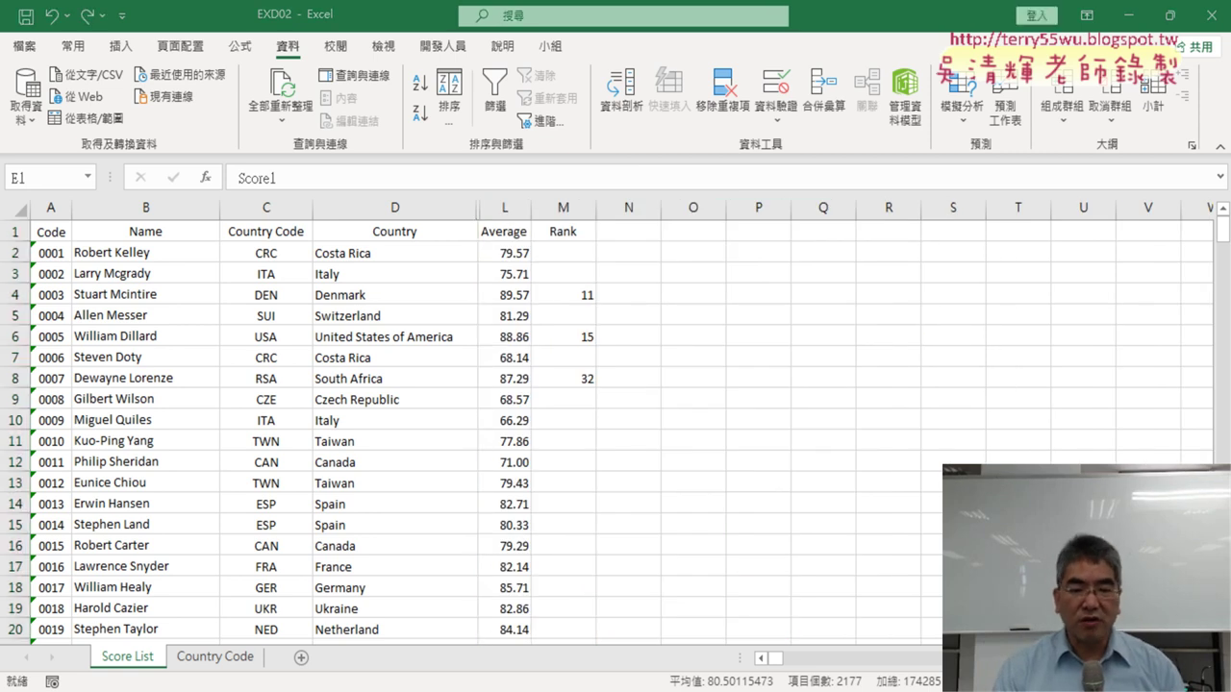
key(alt+Tab)
drag(671, 502, 647, 440)
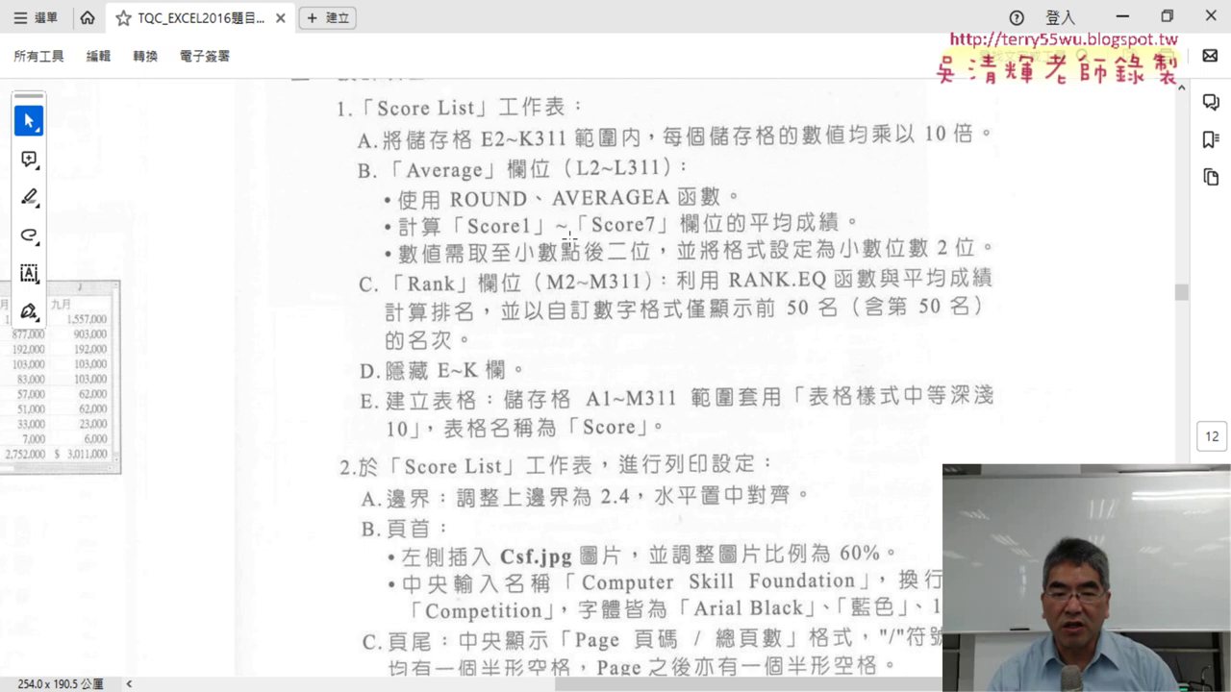
Select the data range A1:M311 and apply the orange Table Style Medium 10.
click(1123, 17)
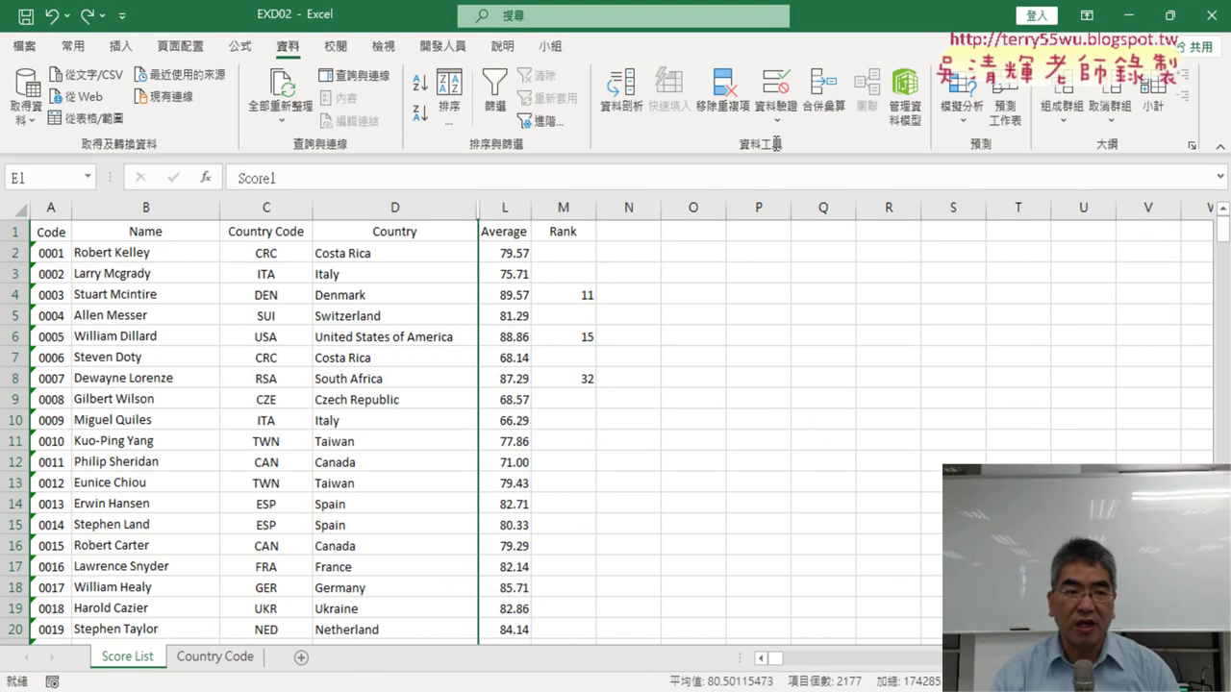
click(48, 231)
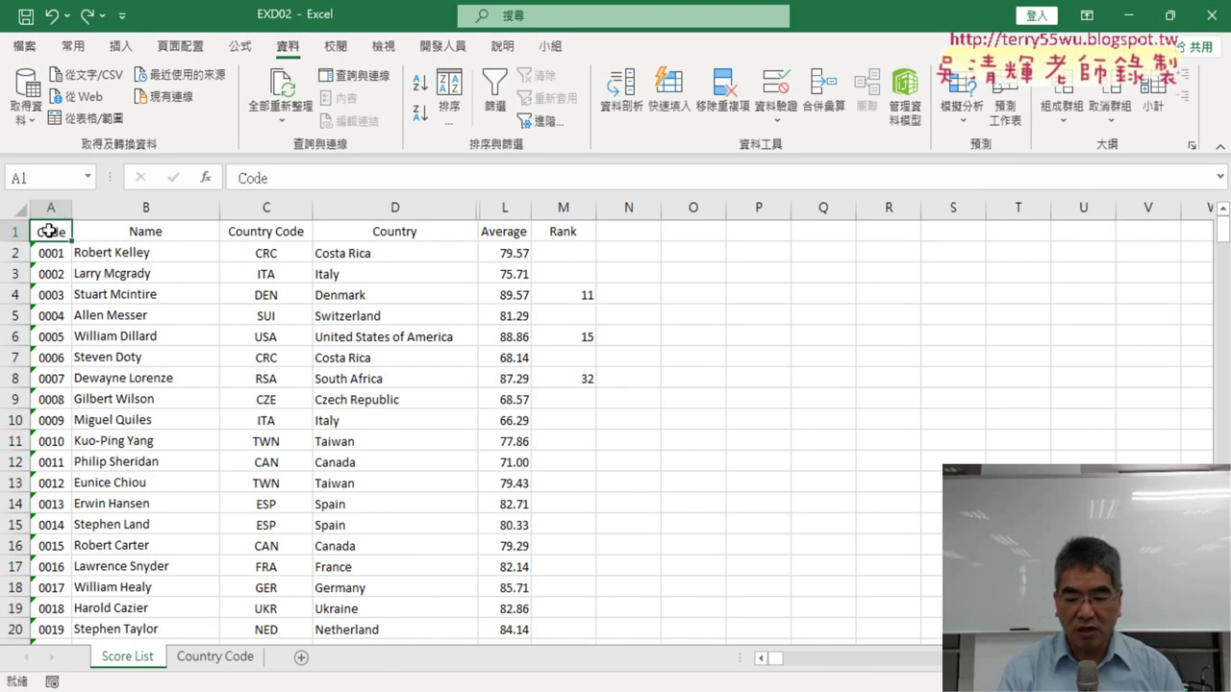
key(ctrl+shift+Right)
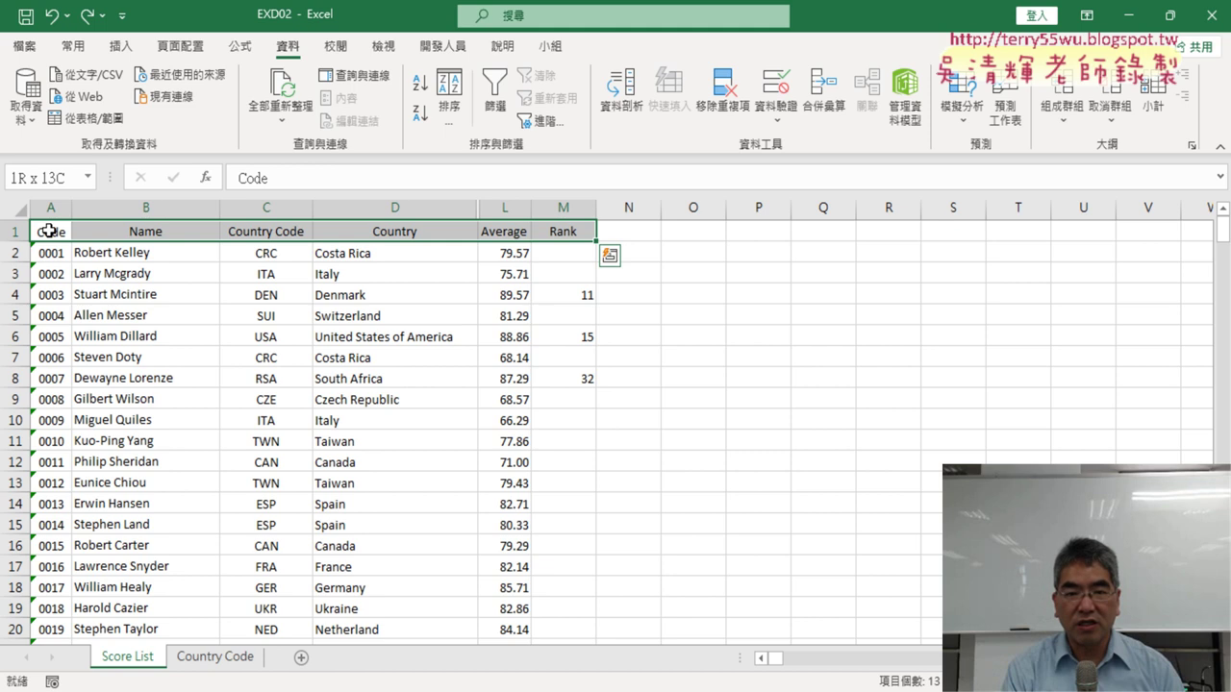
key(ctrl+shift+Down)
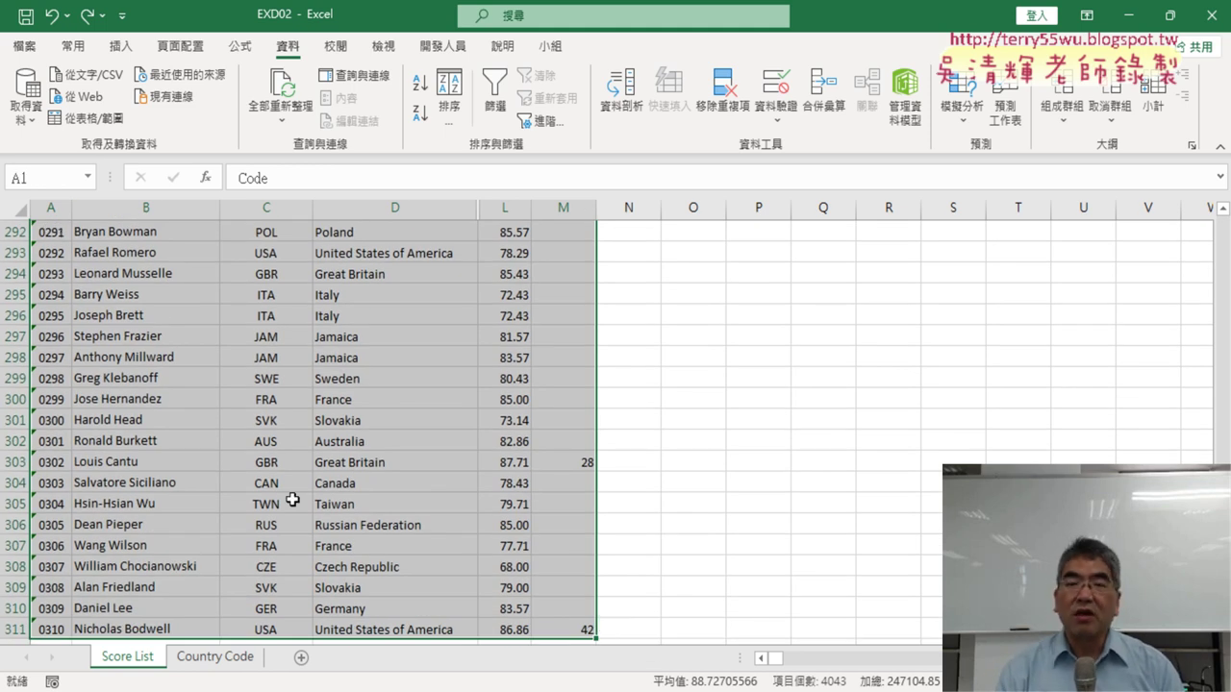
click(72, 46)
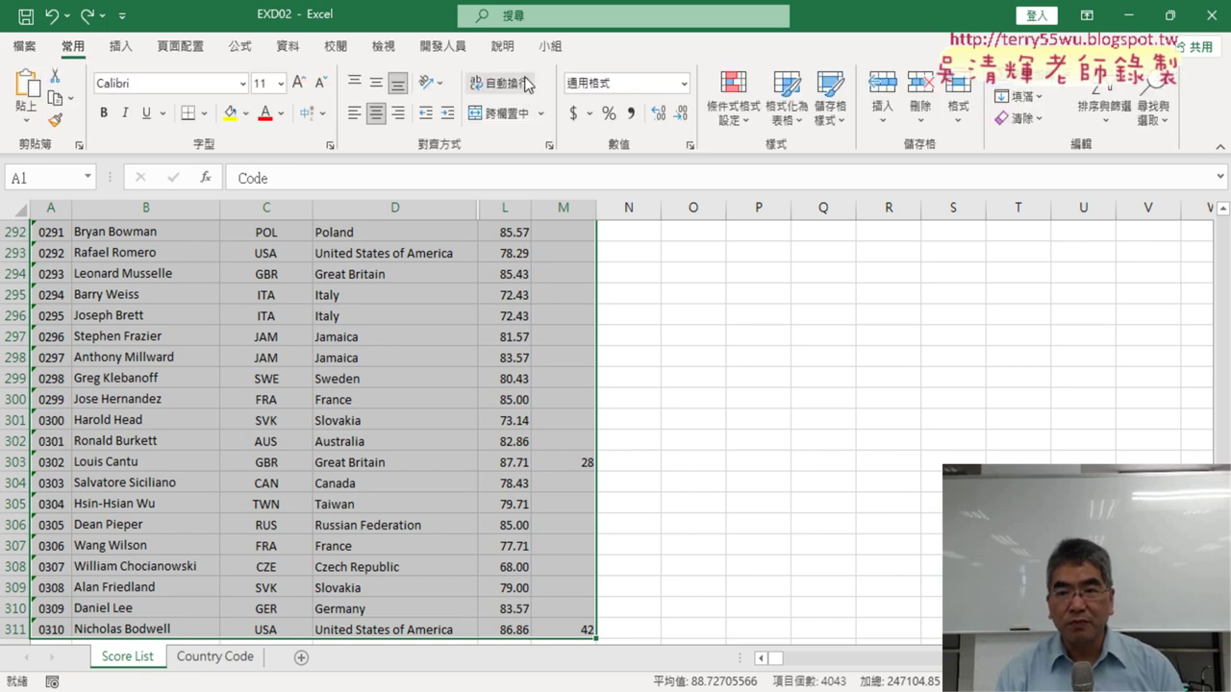
click(807, 127)
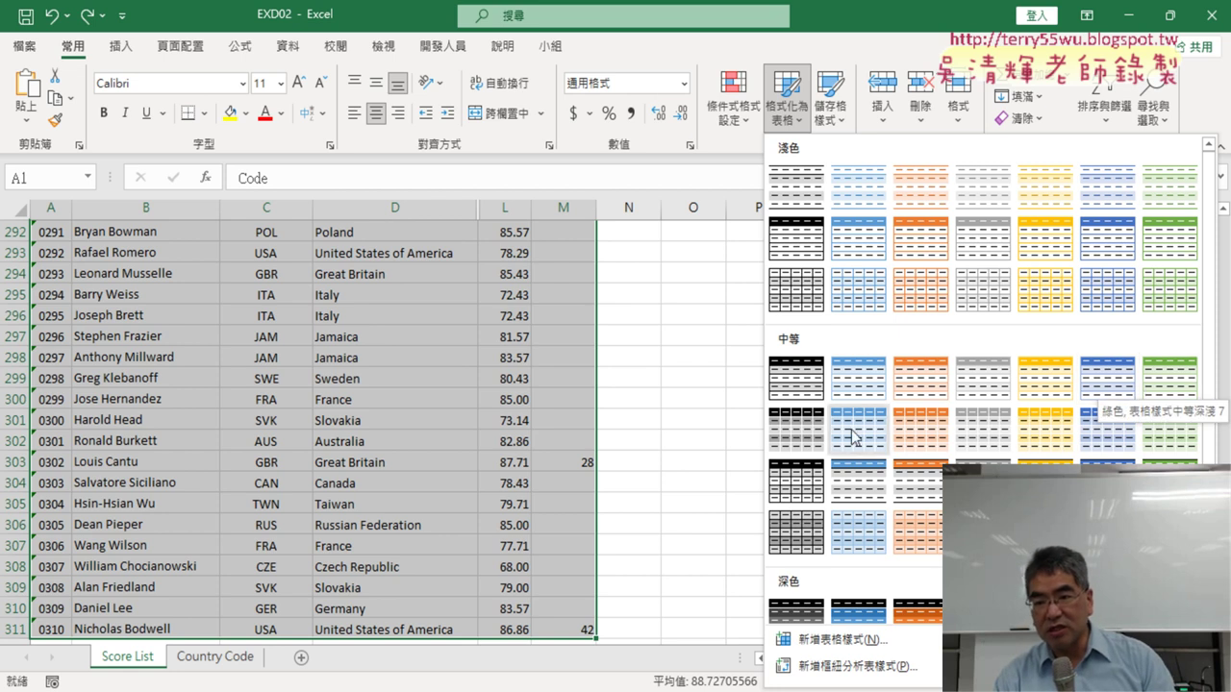
click(930, 433)
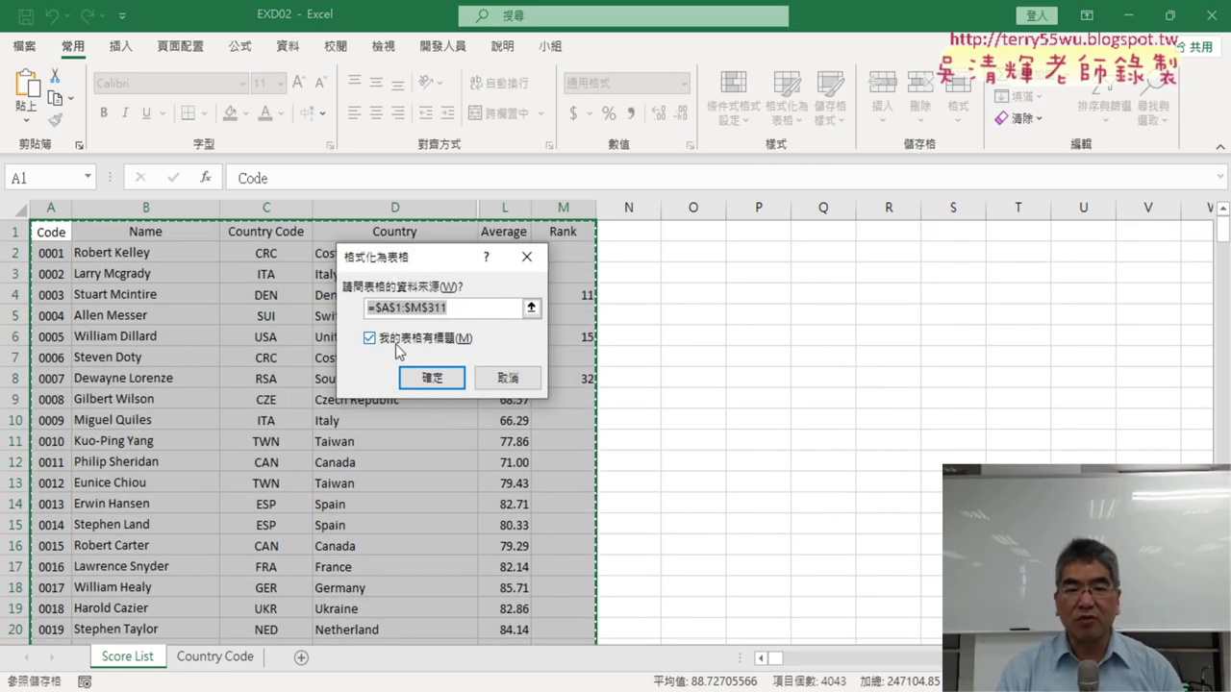
Confirm converting A1:M311 into a table and point out where its name appears.
click(432, 379)
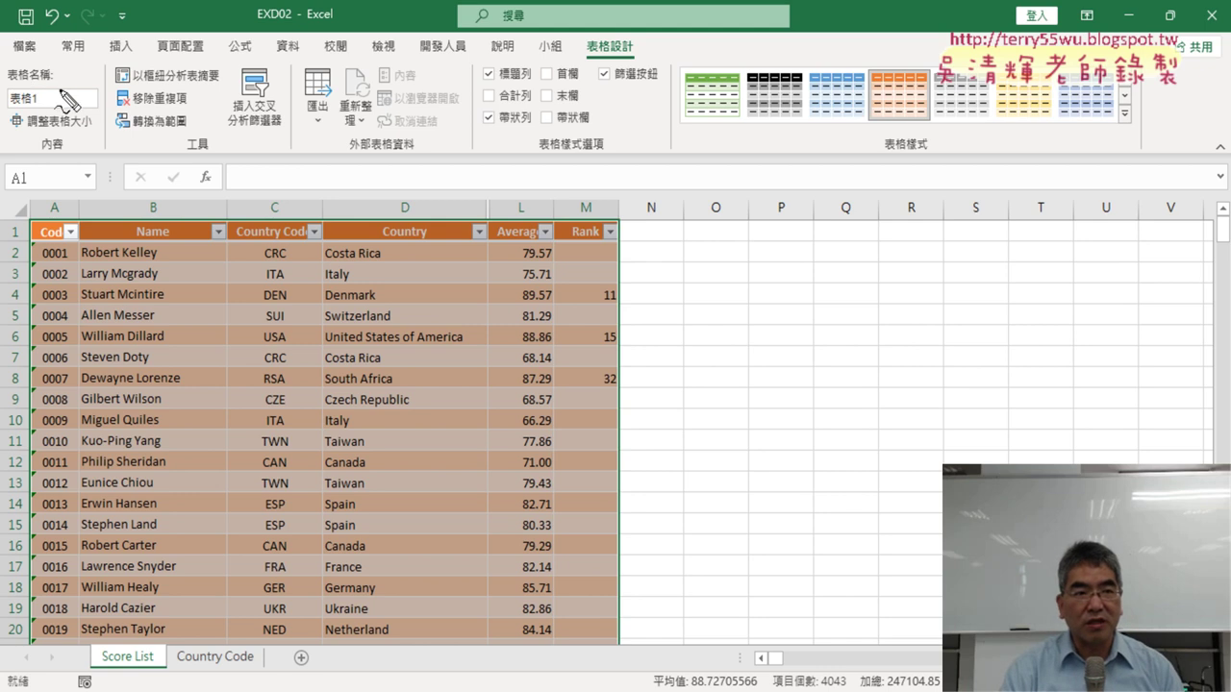
mouse_move(57, 56)
mouse_down()
mouse_move(79, 69)
mouse_move(36, 124)
mouse_up()
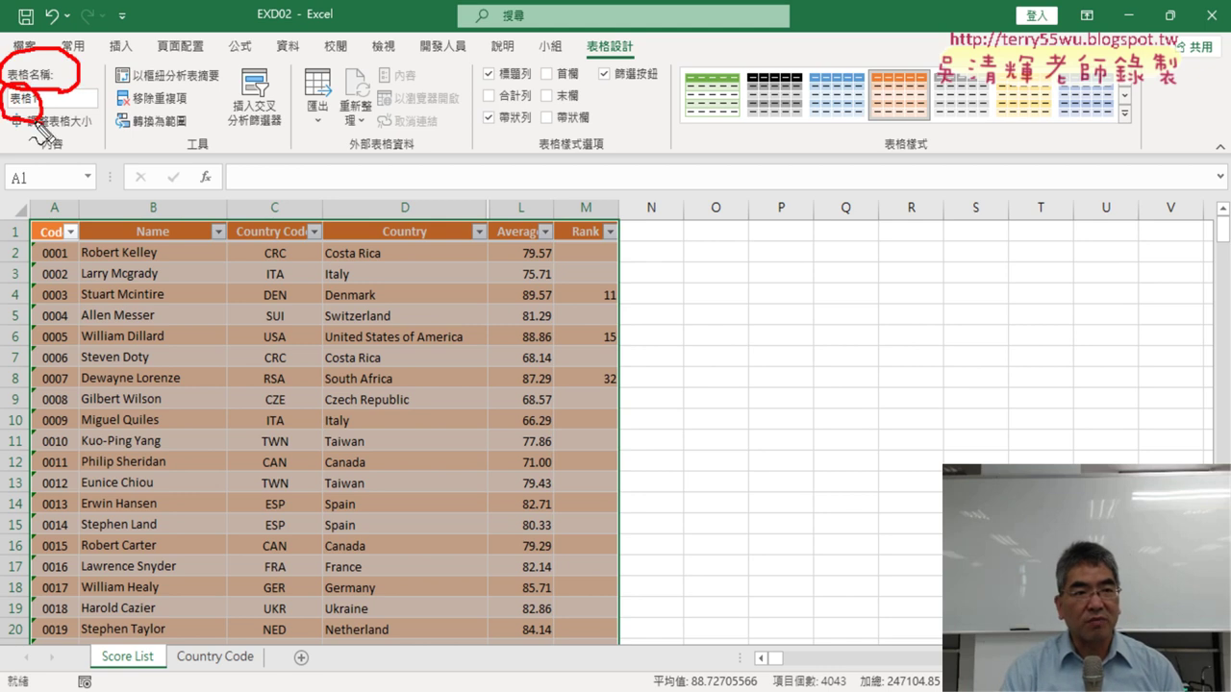
drag(212, 250, 48, 113)
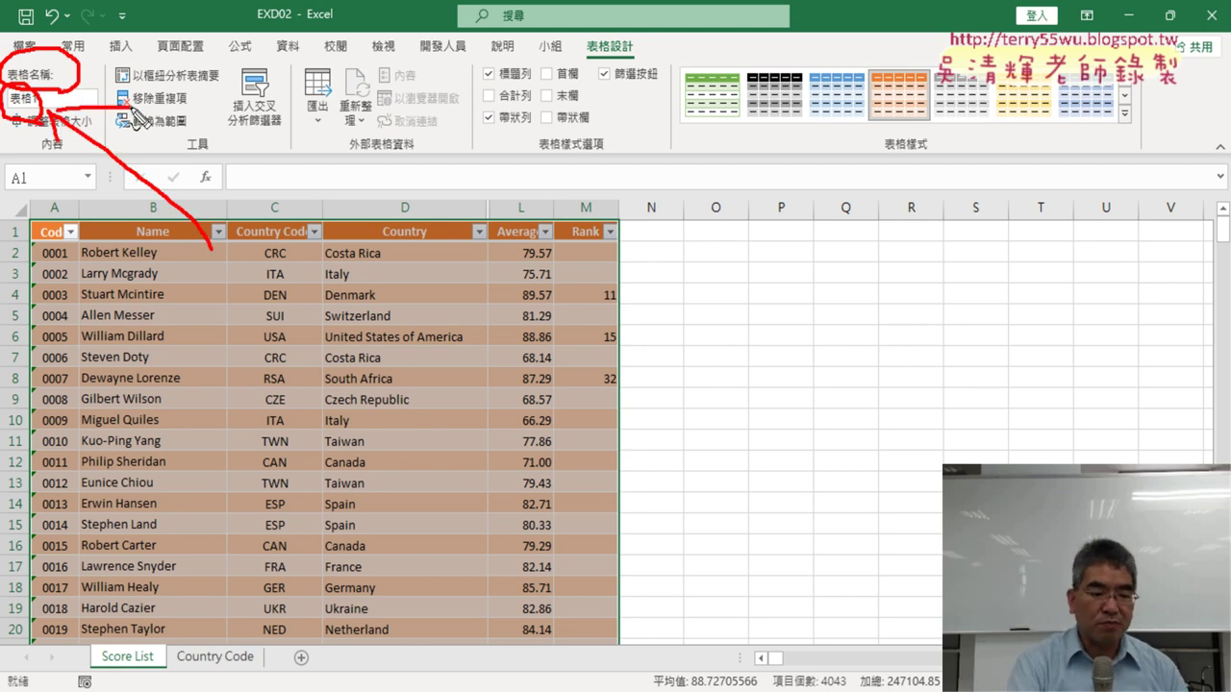
key(Escape)
Rename the table from Table1 to Score.
click(63, 100)
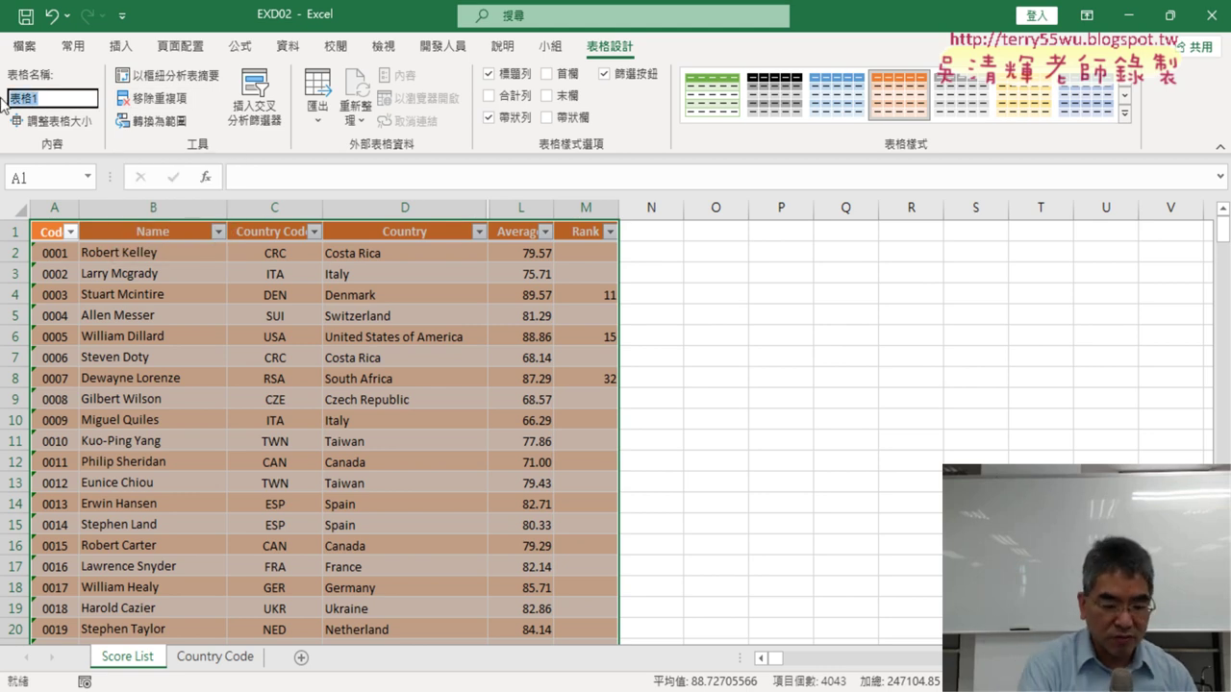
text(S)
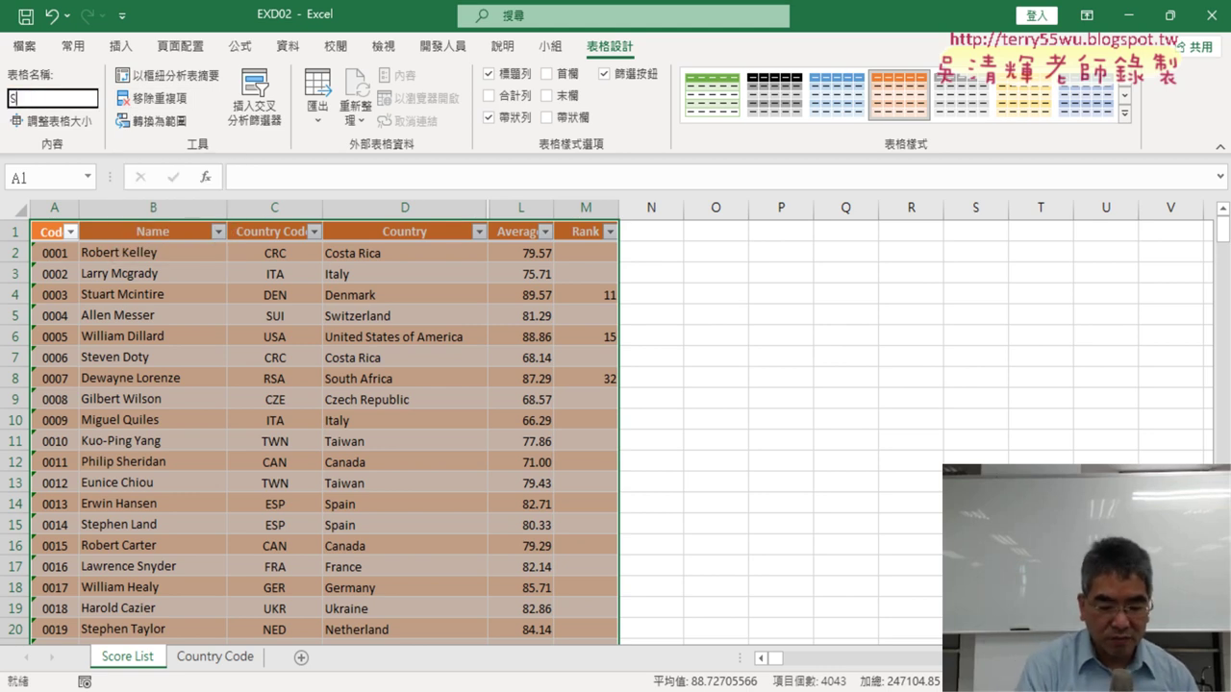
text(_T_C)
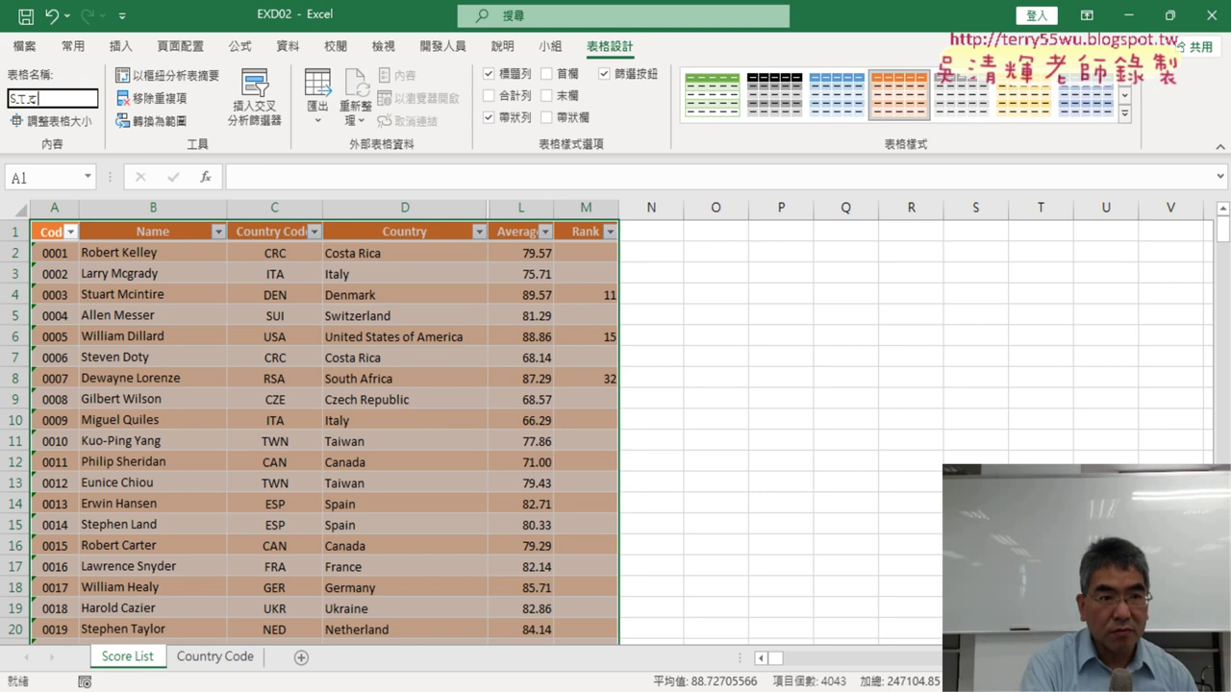
key(BackSpace)
key(BackSpace)
key(BackSpace)
key(BackSpace)
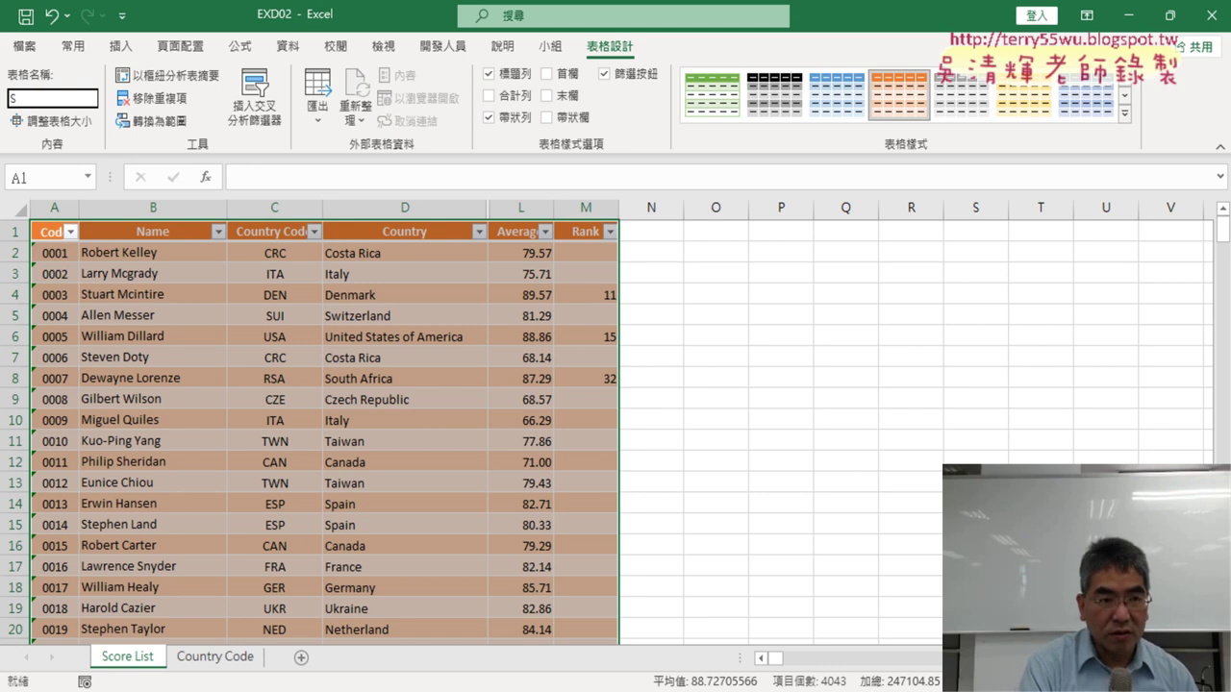
text(core)
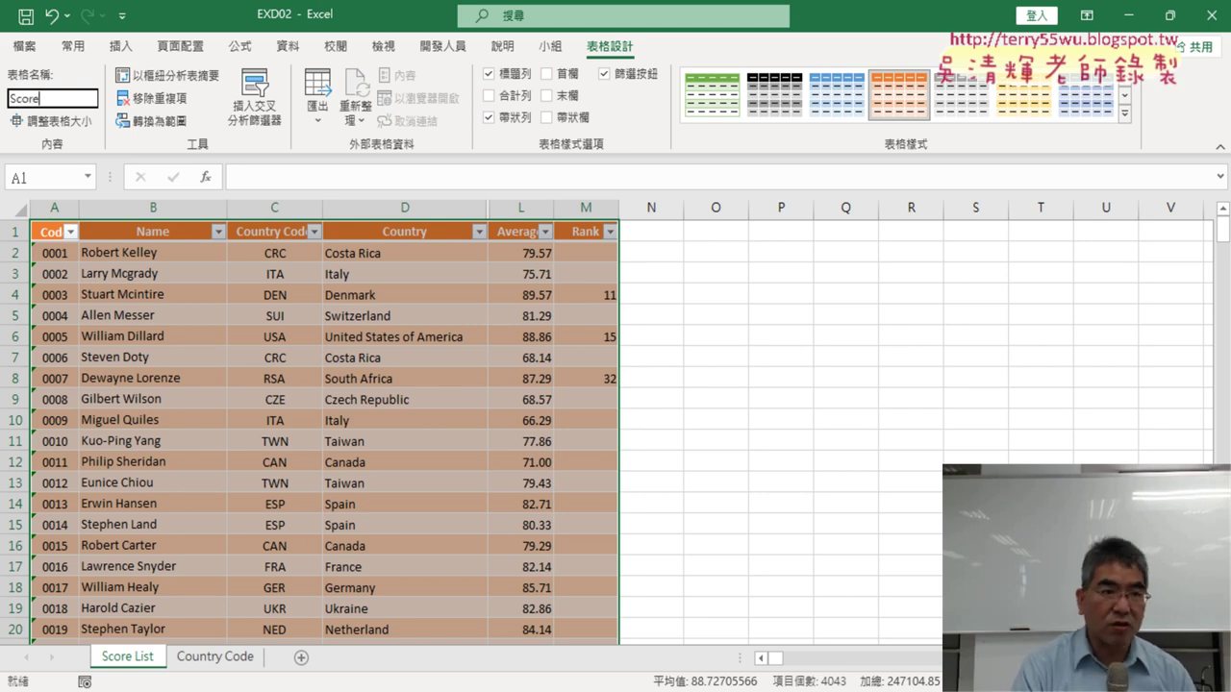
key(Return)
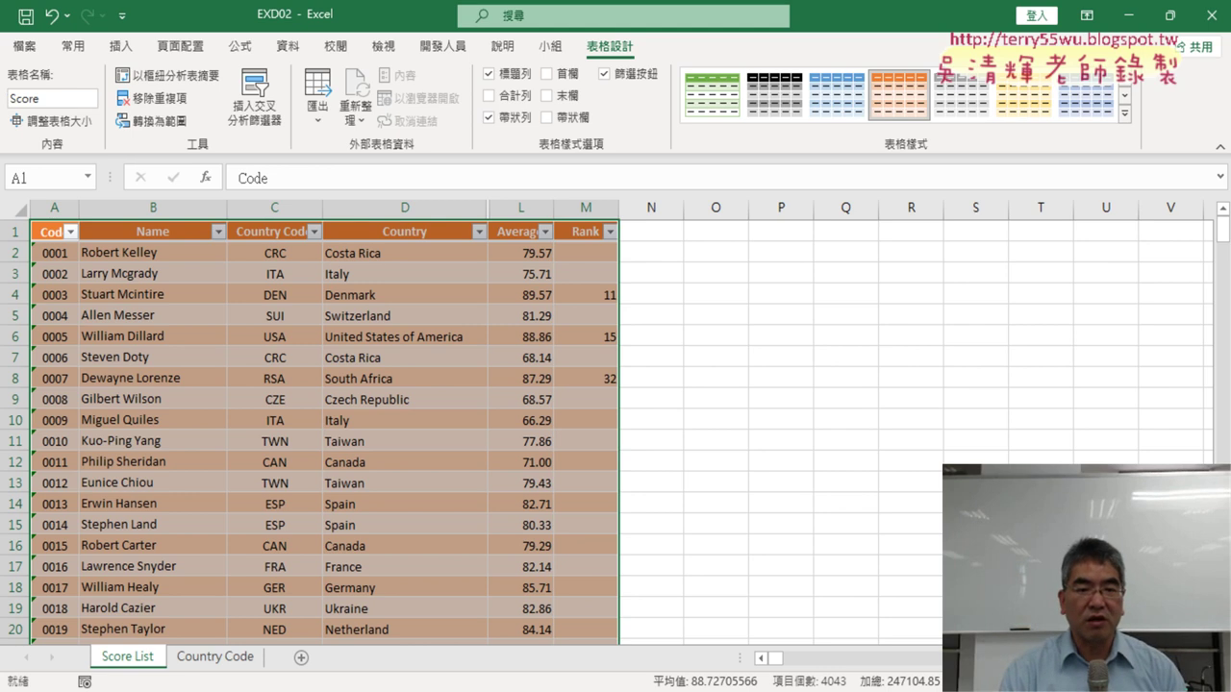
Point out the Score table name and Table Design options, then expand the Table Styles gallery.
mouse_move(288, 688)
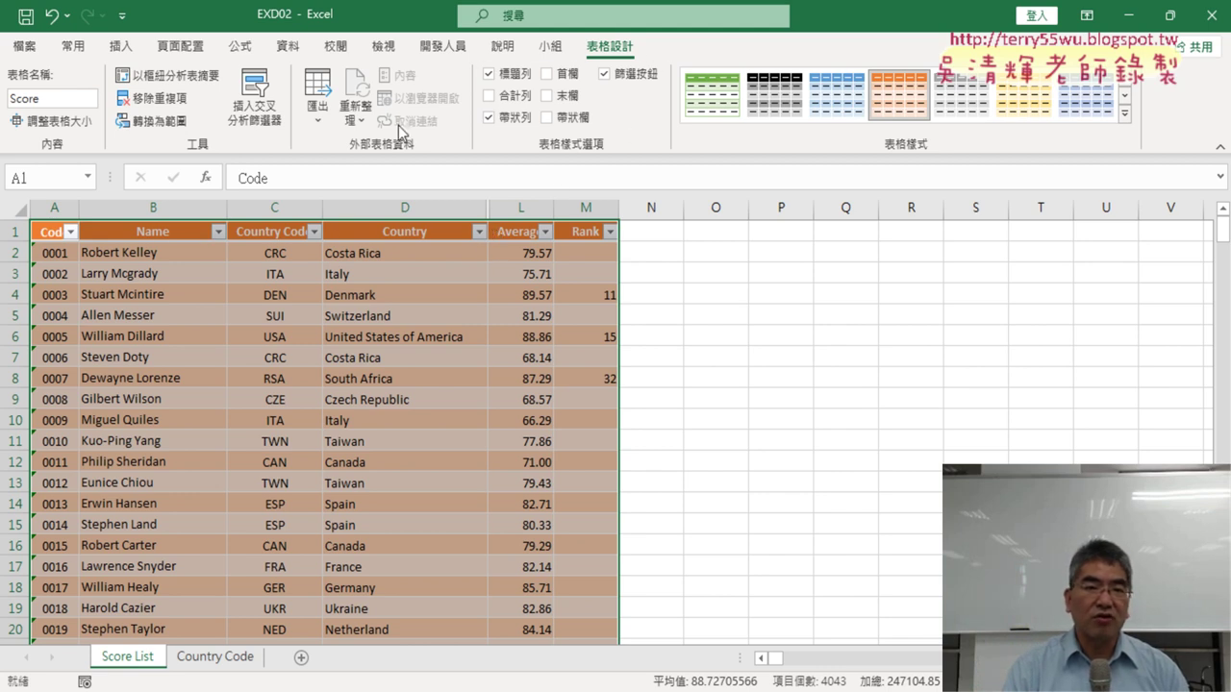
click(18, 100)
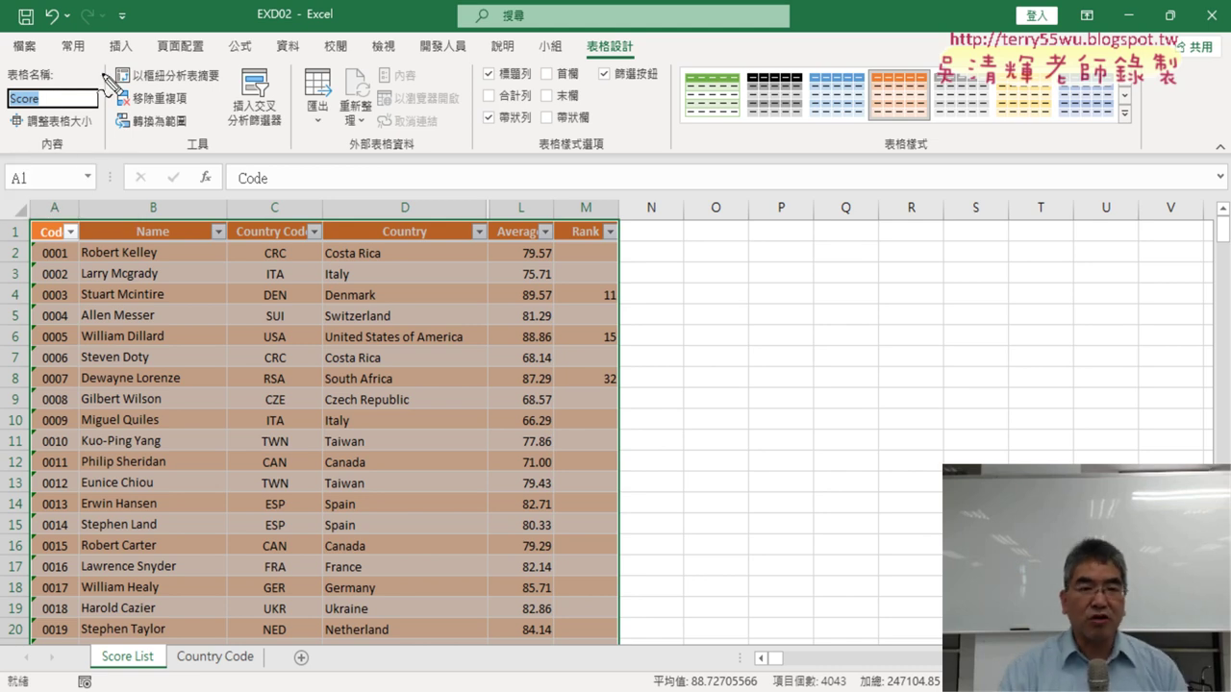
mouse_move(642, 67)
mouse_down()
mouse_move(606, 34)
mouse_move(733, 331)
mouse_up()
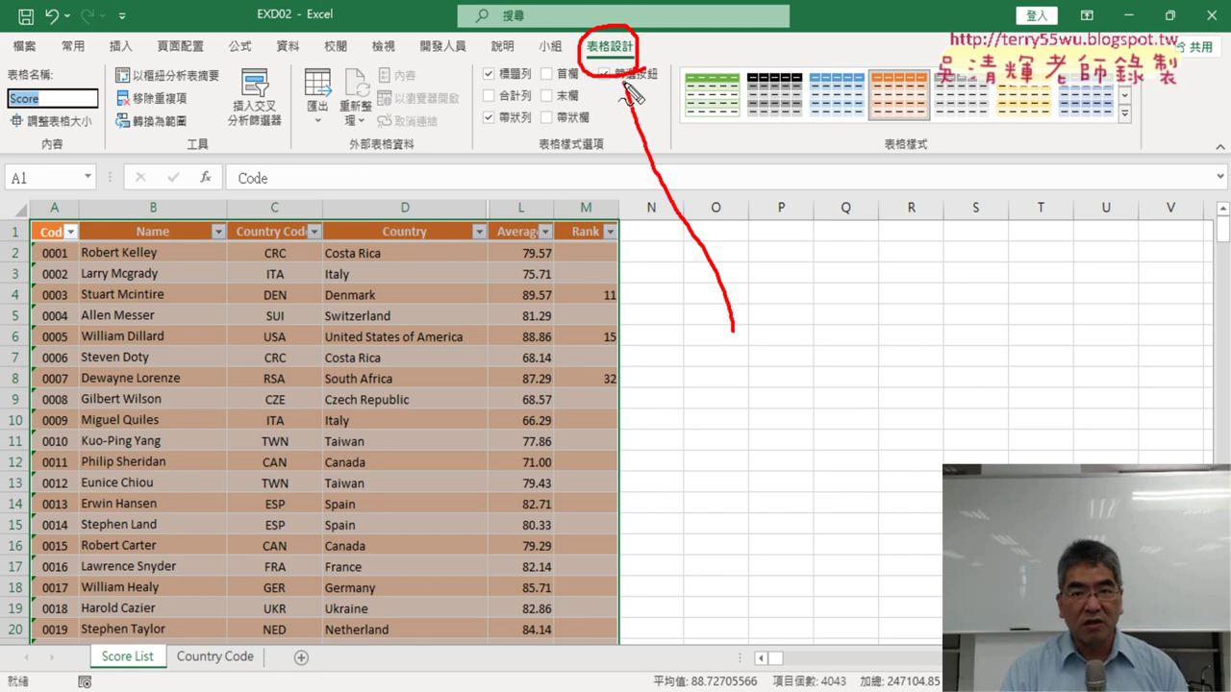
drag(626, 88, 662, 96)
mouse_move(155, 550)
mouse_down()
mouse_move(105, 538)
mouse_move(318, 190)
mouse_move(145, 537)
mouse_up()
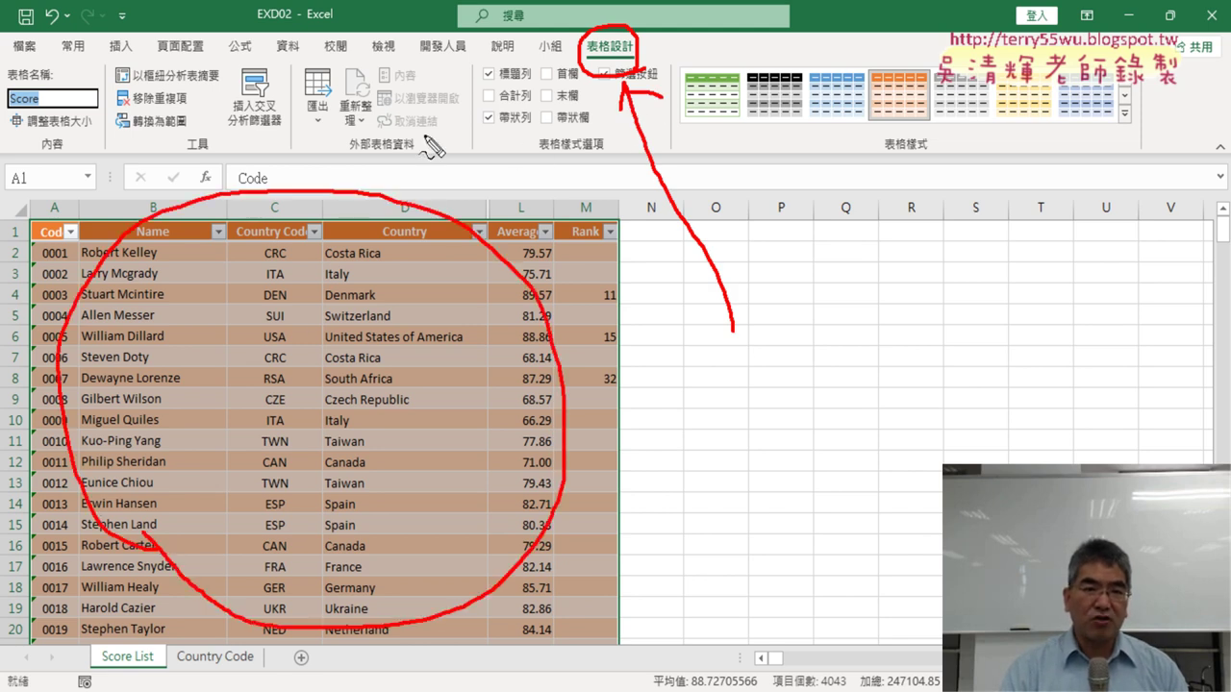
drag(163, 132, 186, 133)
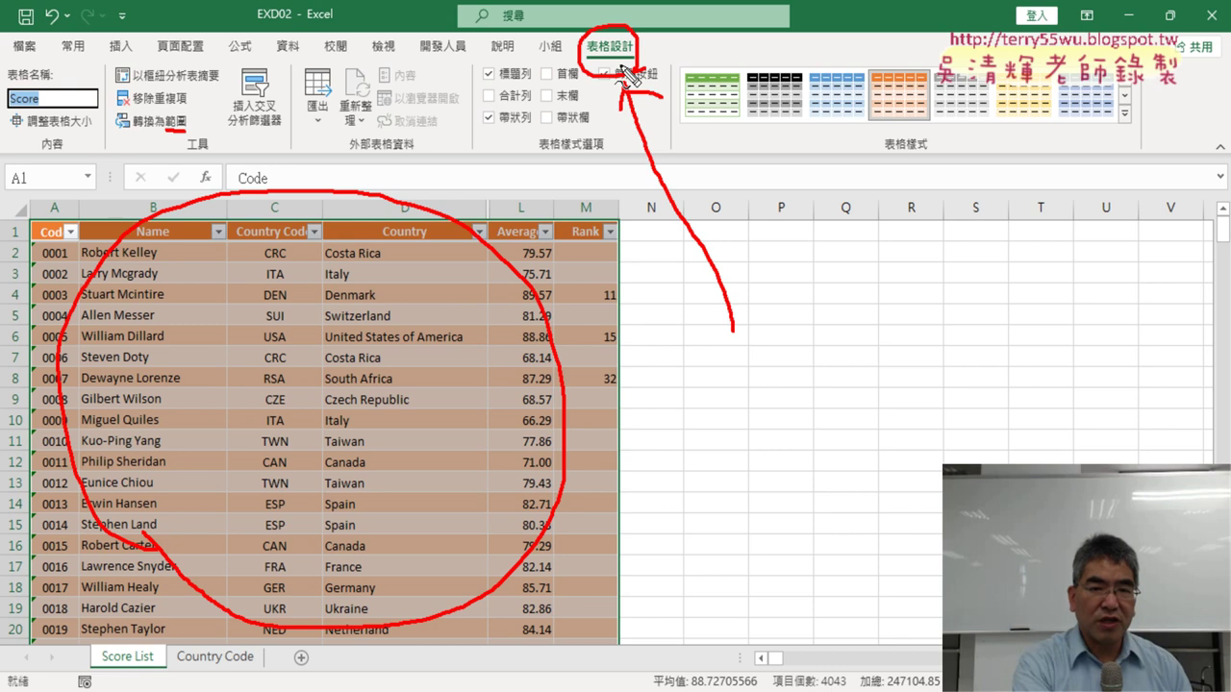
key(Escape)
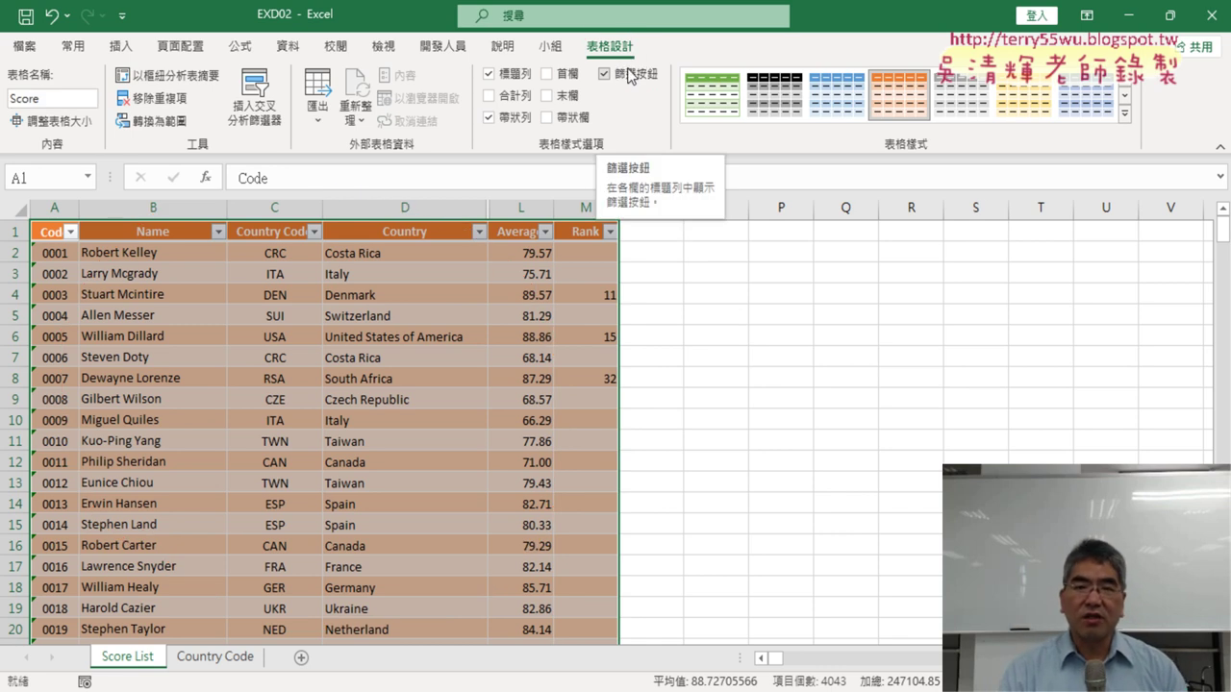
click(1124, 112)
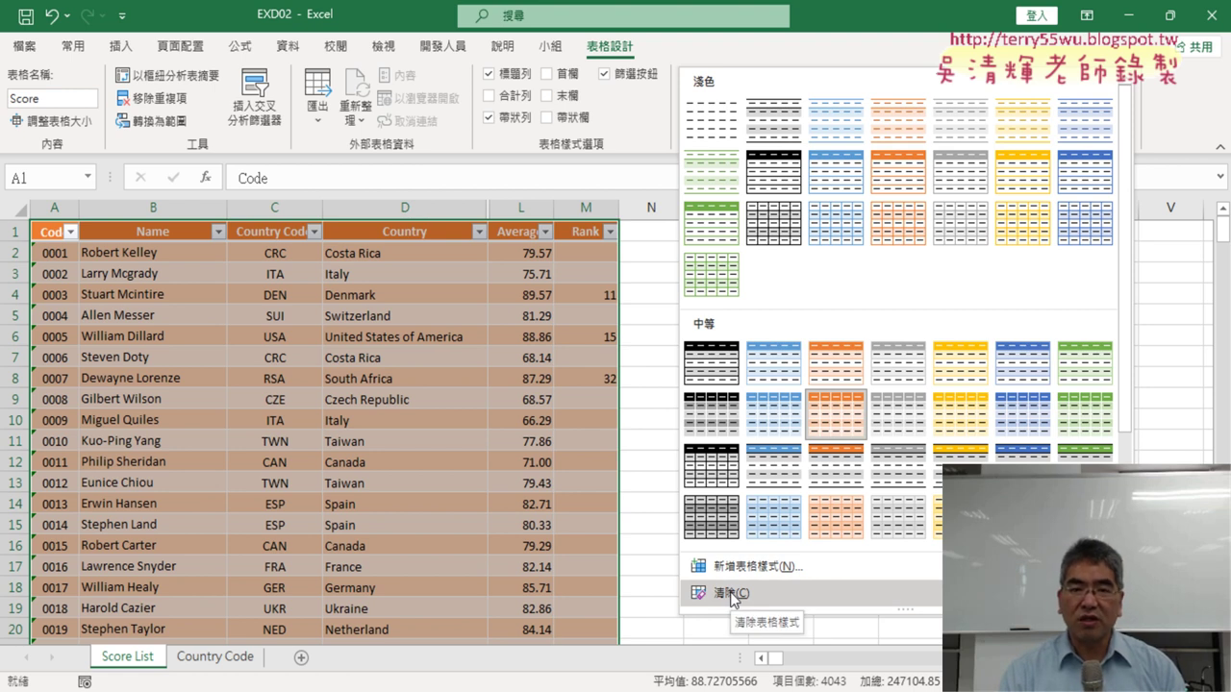
Convert the Score table to a range, then undo to restore the table.
click(150, 123)
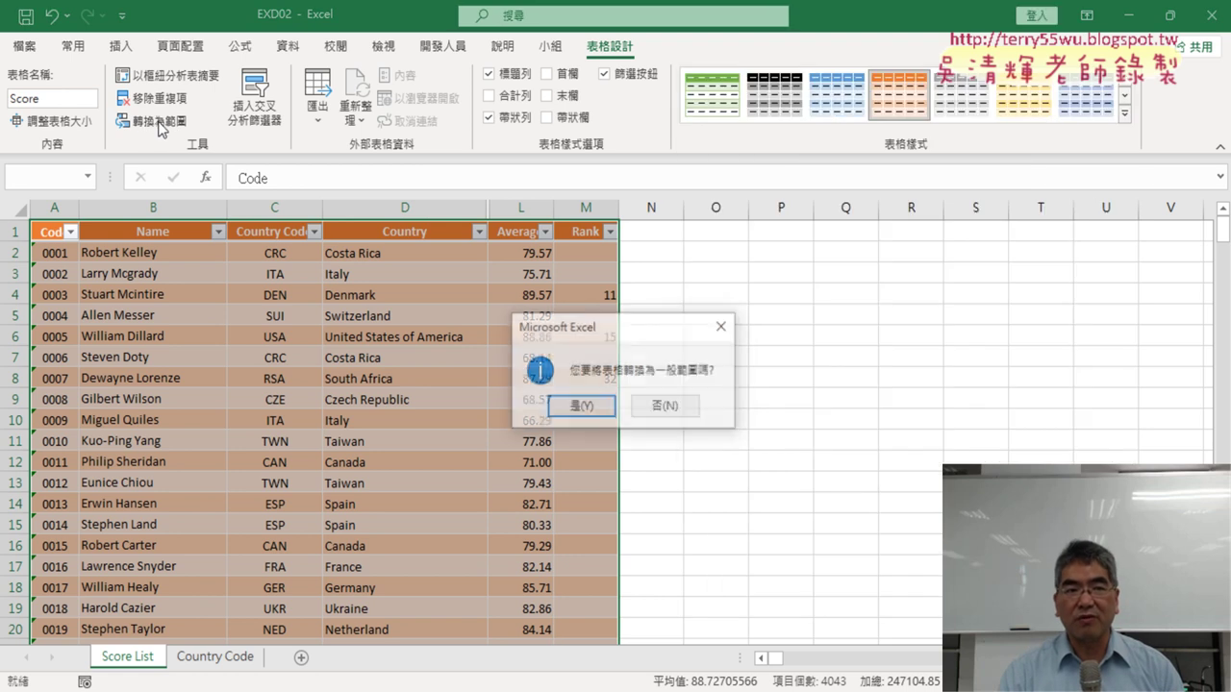
click(589, 407)
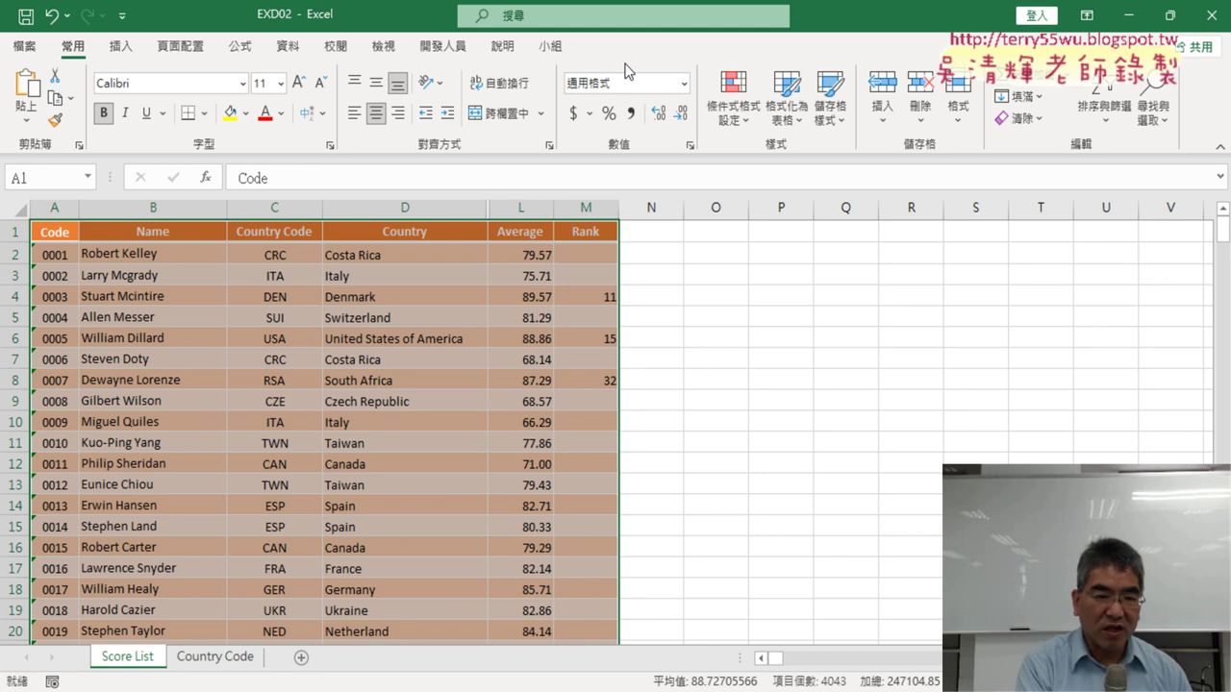
key(ctrl+t)
key(Return)
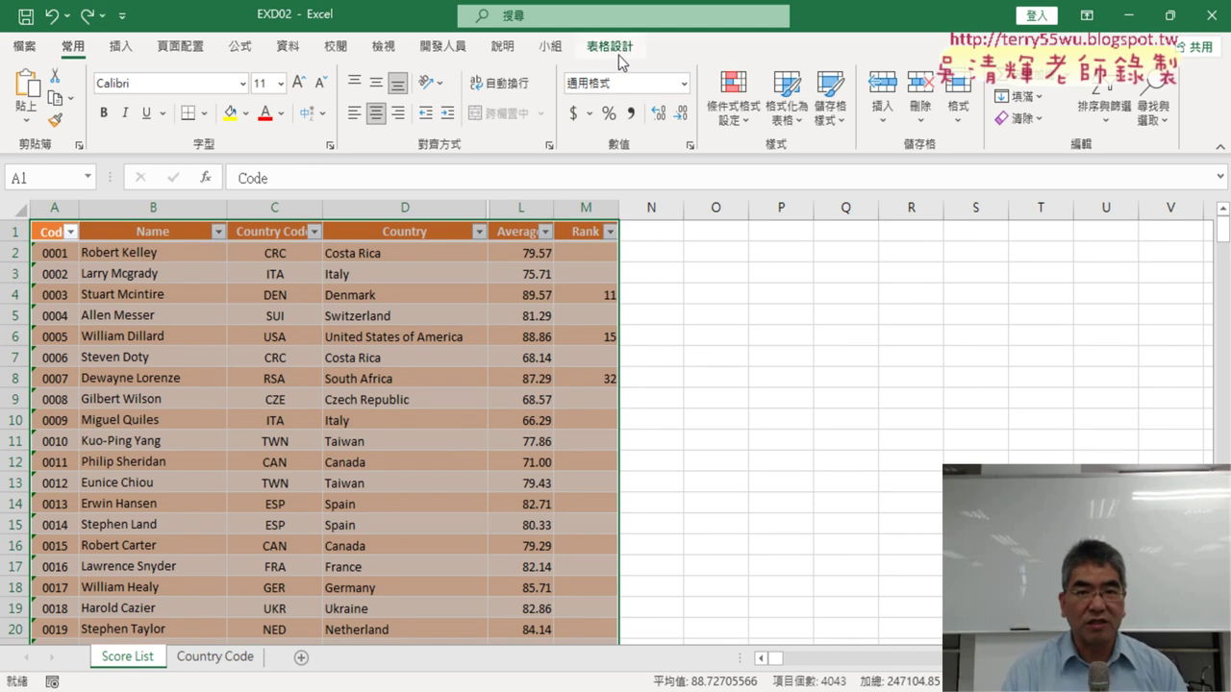
click(605, 46)
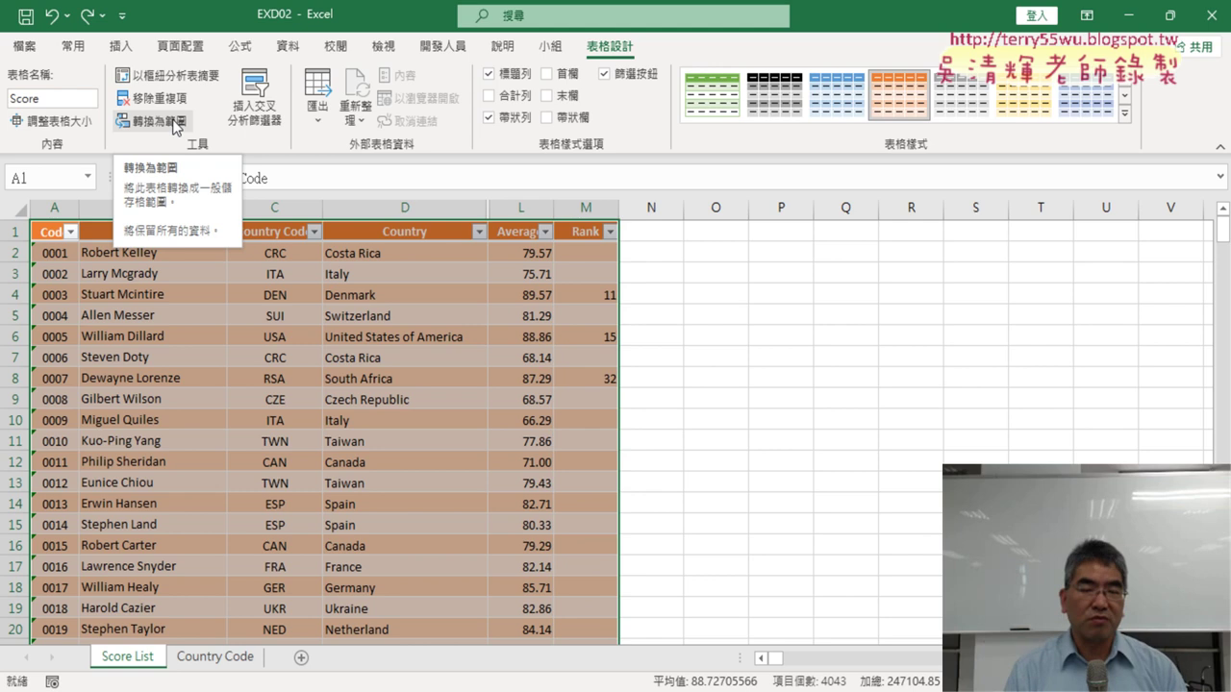
Bring up the exam instructions PDF and scroll down through it.
click(319, 684)
scroll(690, 407, down, 1)
scroll(690, 407, down, 1)
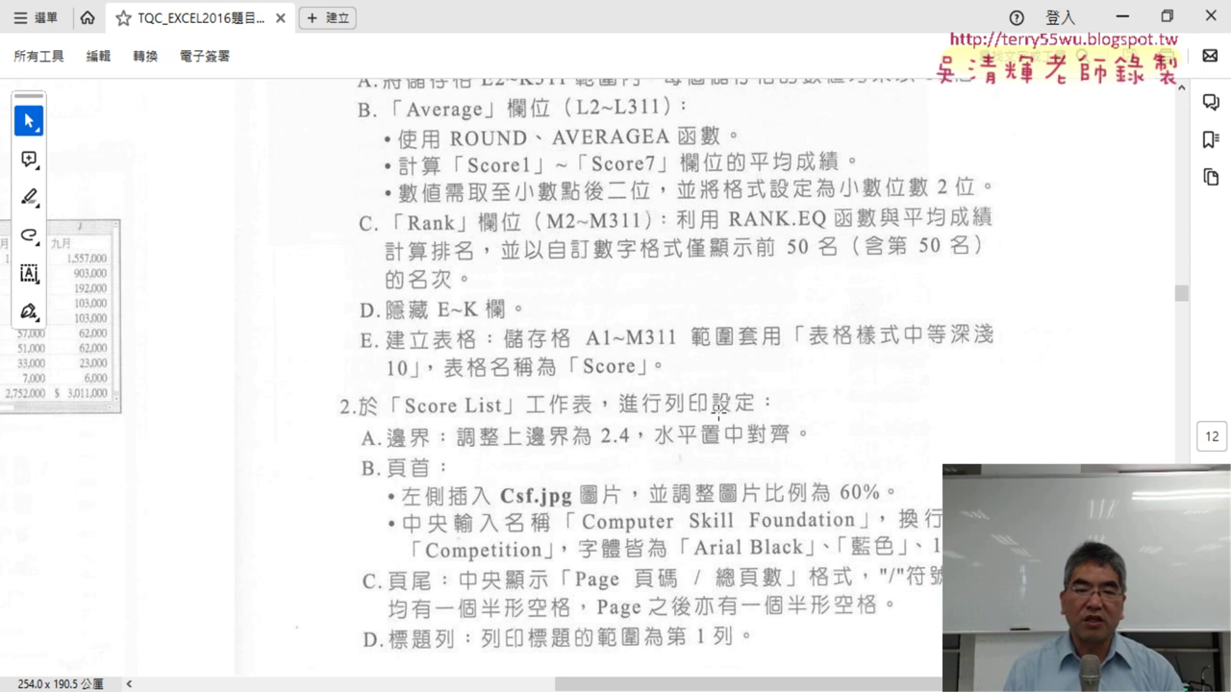
Scroll the PDF down to item 2, the Score List print settings.
scroll(719, 412, down, 2)
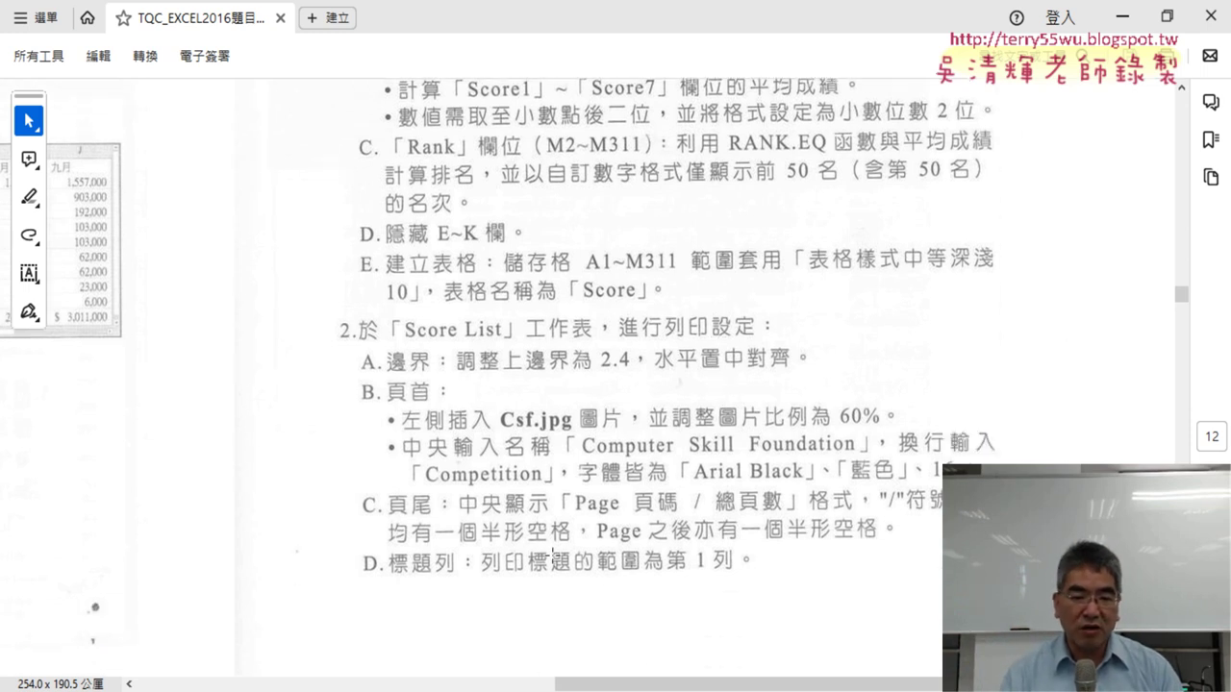
scroll(552, 556, down, 1)
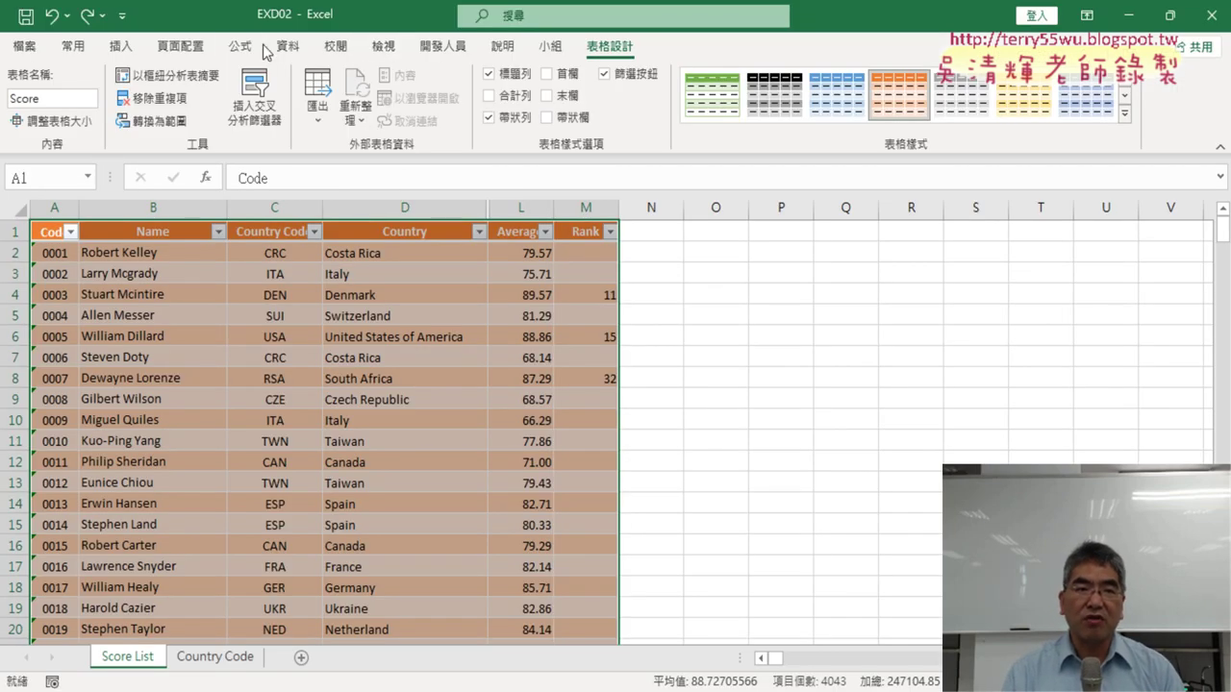
Go to Page Layout and view the Margins presets without choosing one.
click(189, 54)
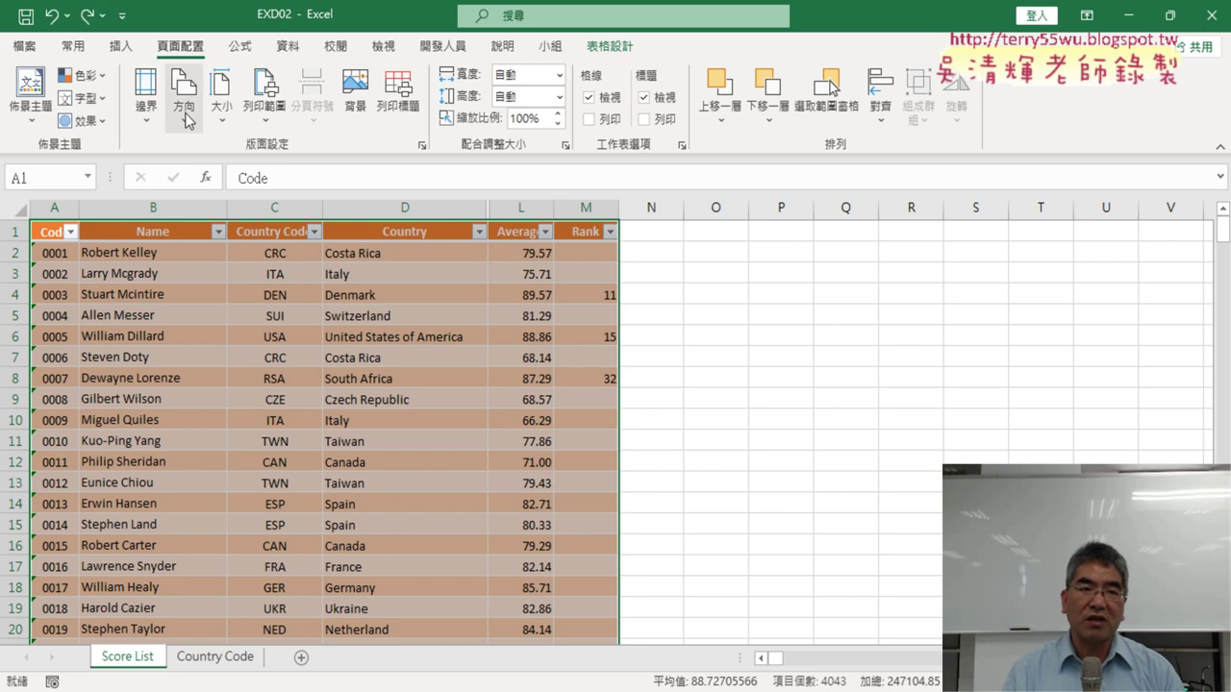
click(151, 126)
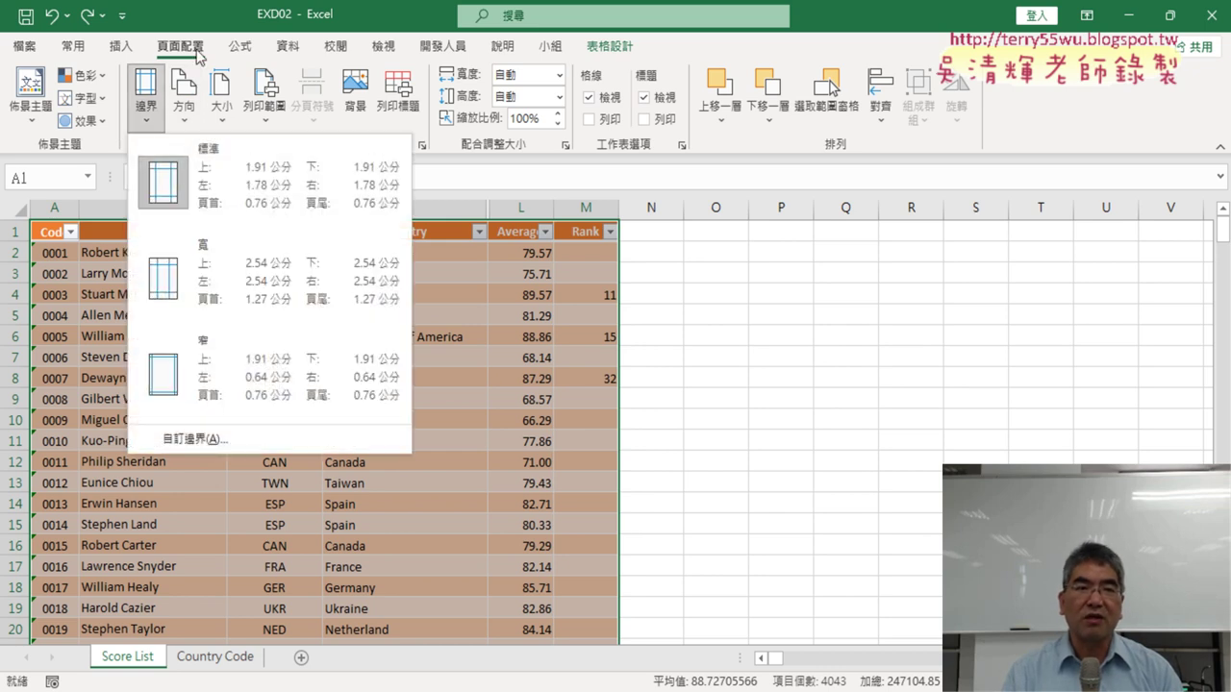
click(228, 10)
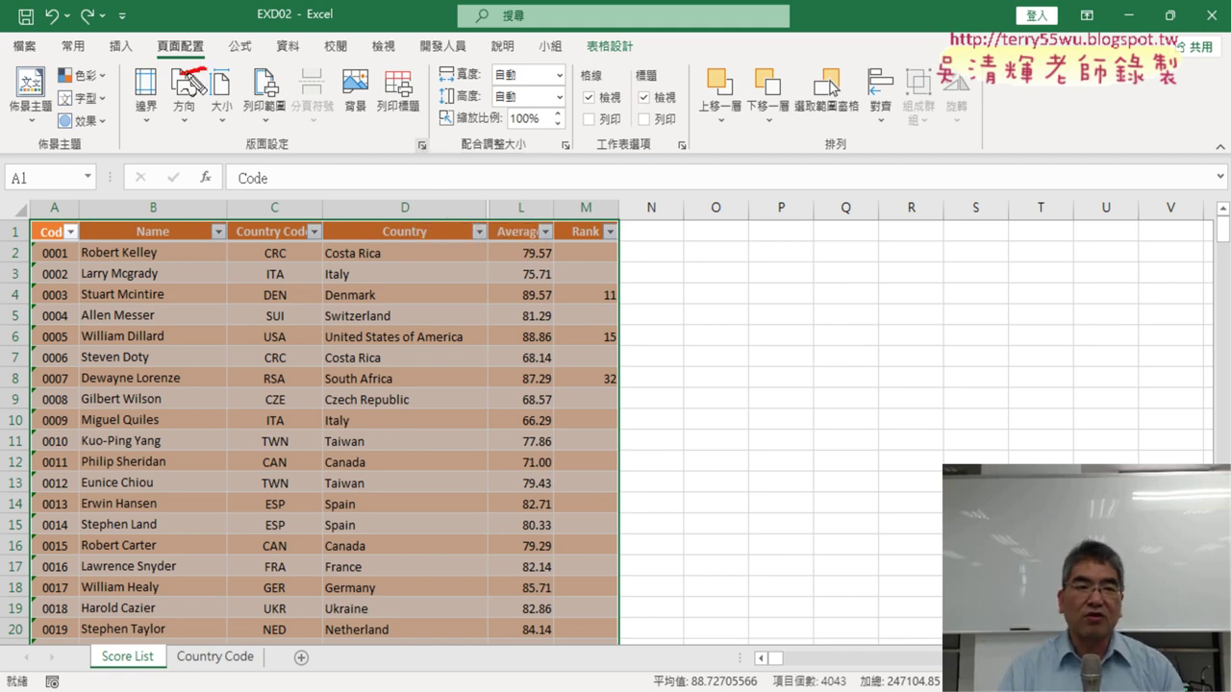
Highlight the Page Setup group's launcher and open the Page Setup dialog.
drag(212, 35, 207, 58)
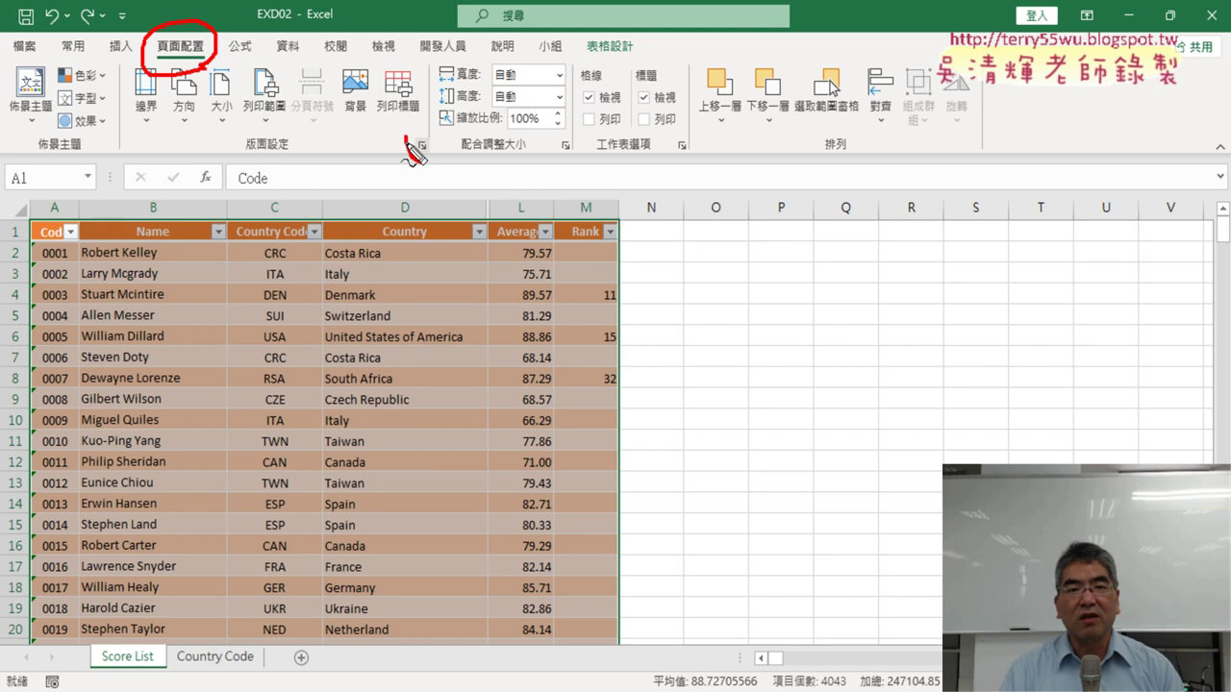
drag(429, 123, 423, 156)
mouse_move(212, 60)
mouse_down()
mouse_move(352, 125)
mouse_move(417, 137)
mouse_move(398, 148)
mouse_up()
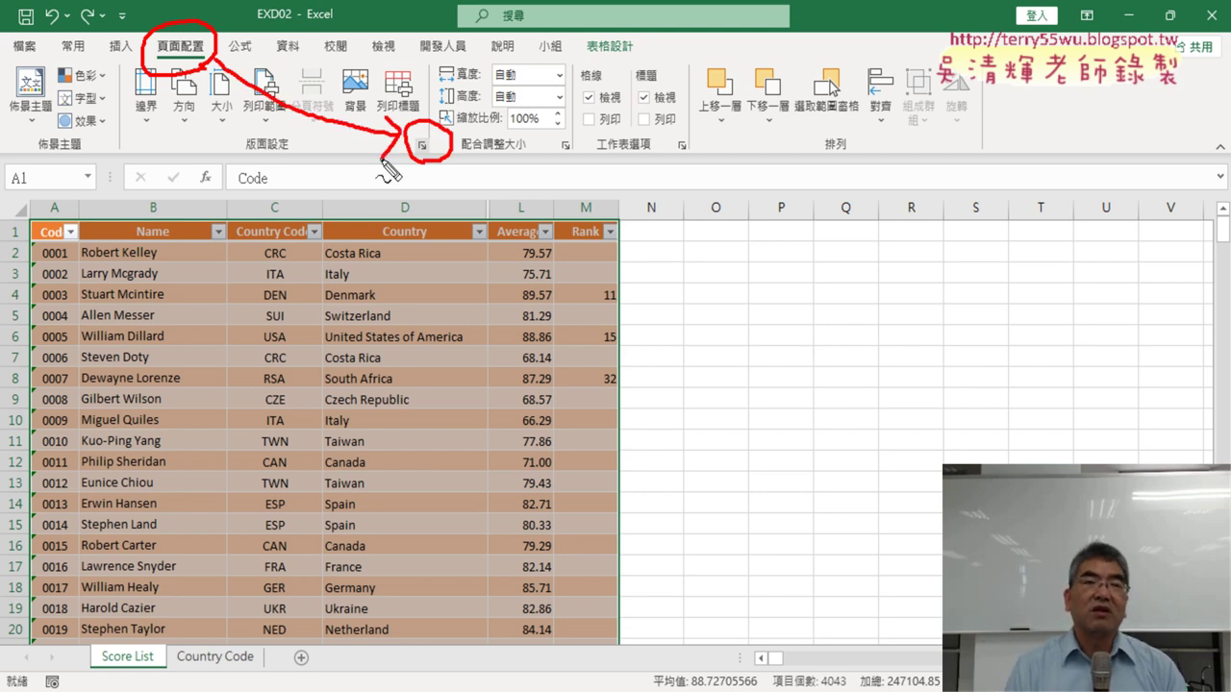
key(Escape)
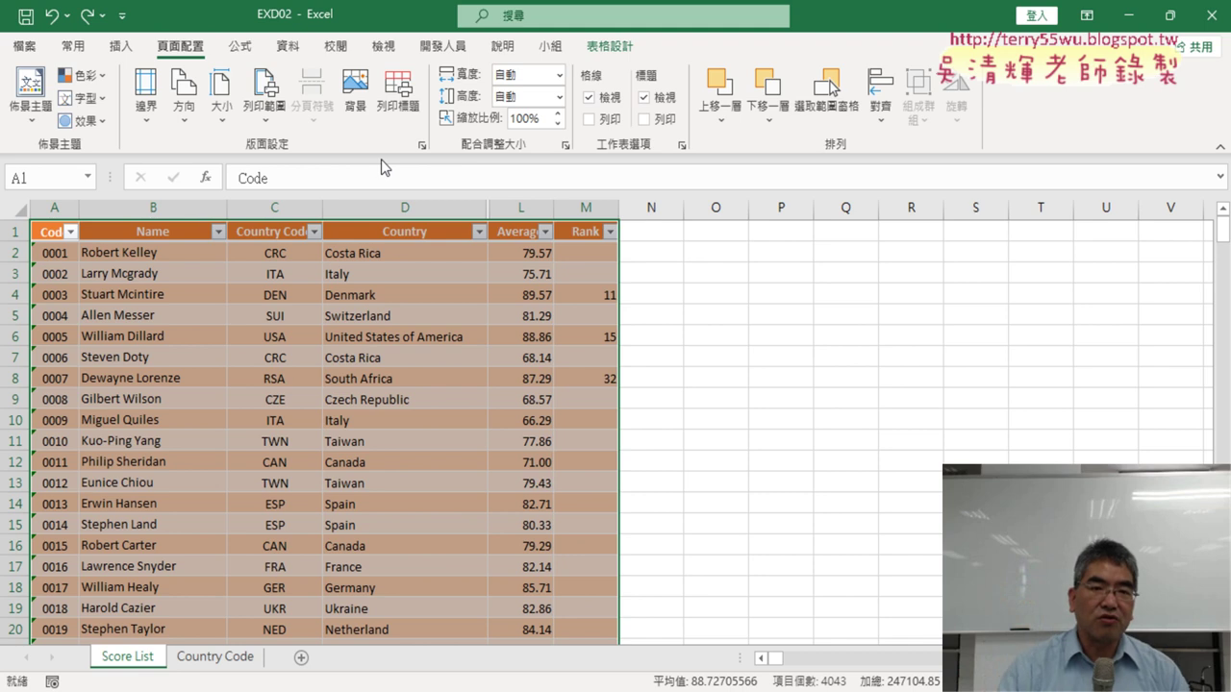
click(424, 144)
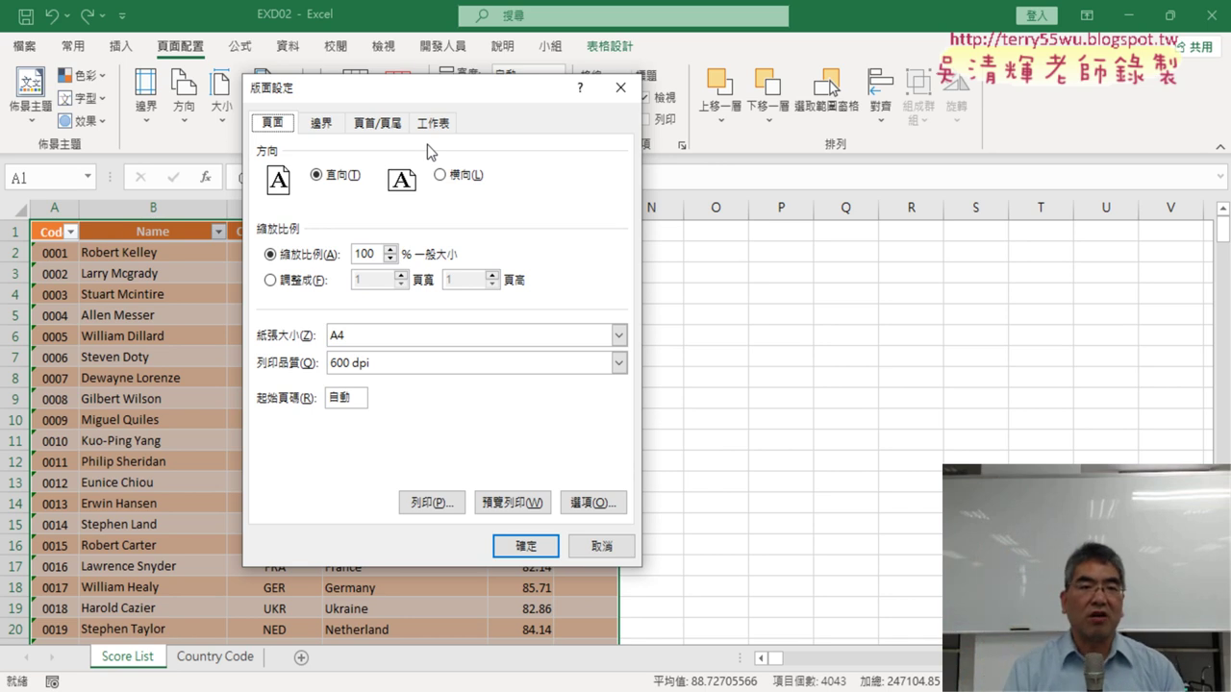
Set the top margin to 2.4 and center the printout horizontally.
click(318, 124)
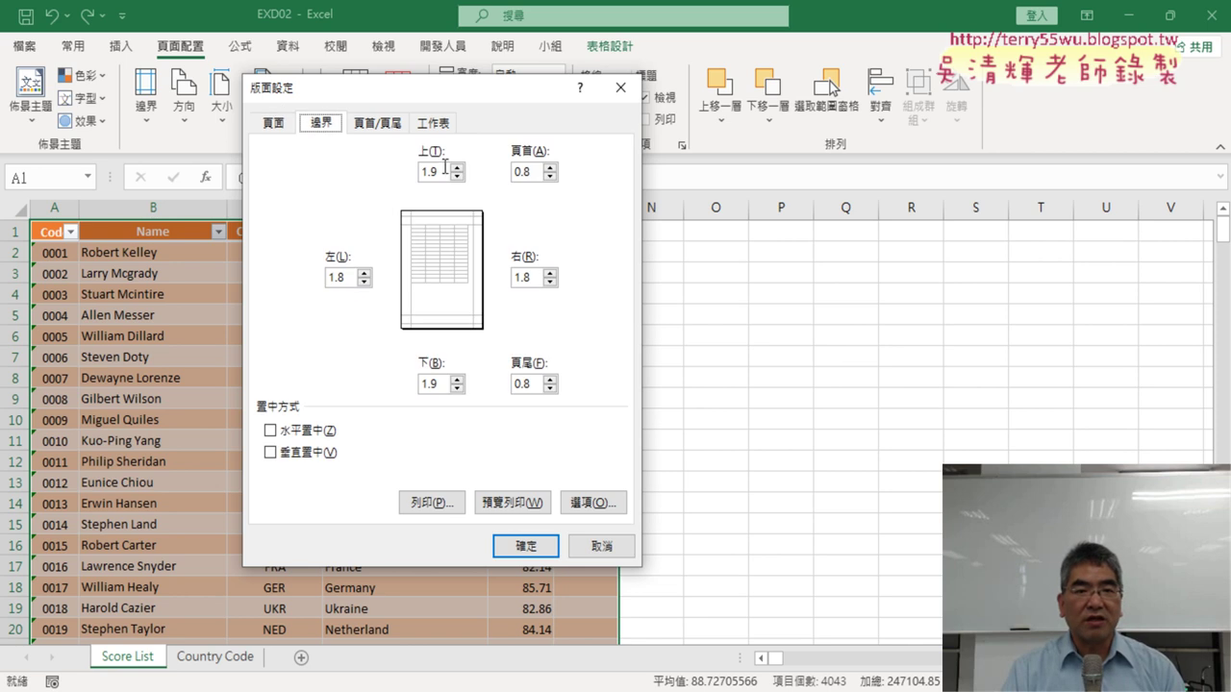
key(Tab)
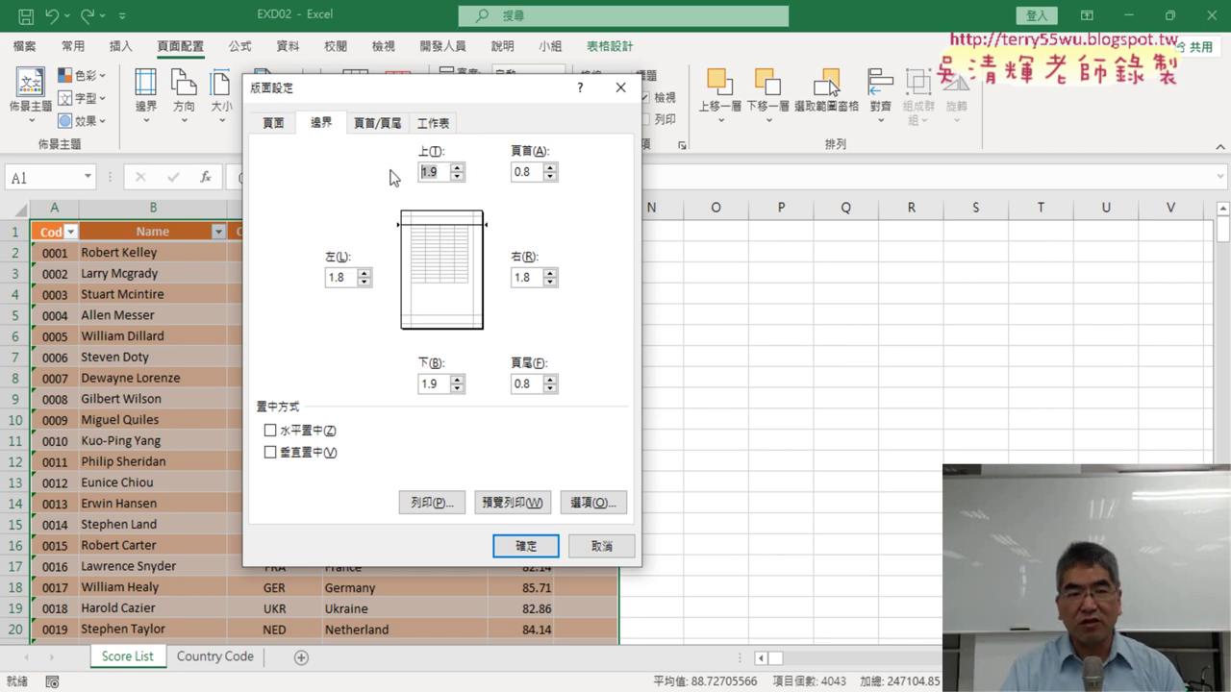
text(2.4)
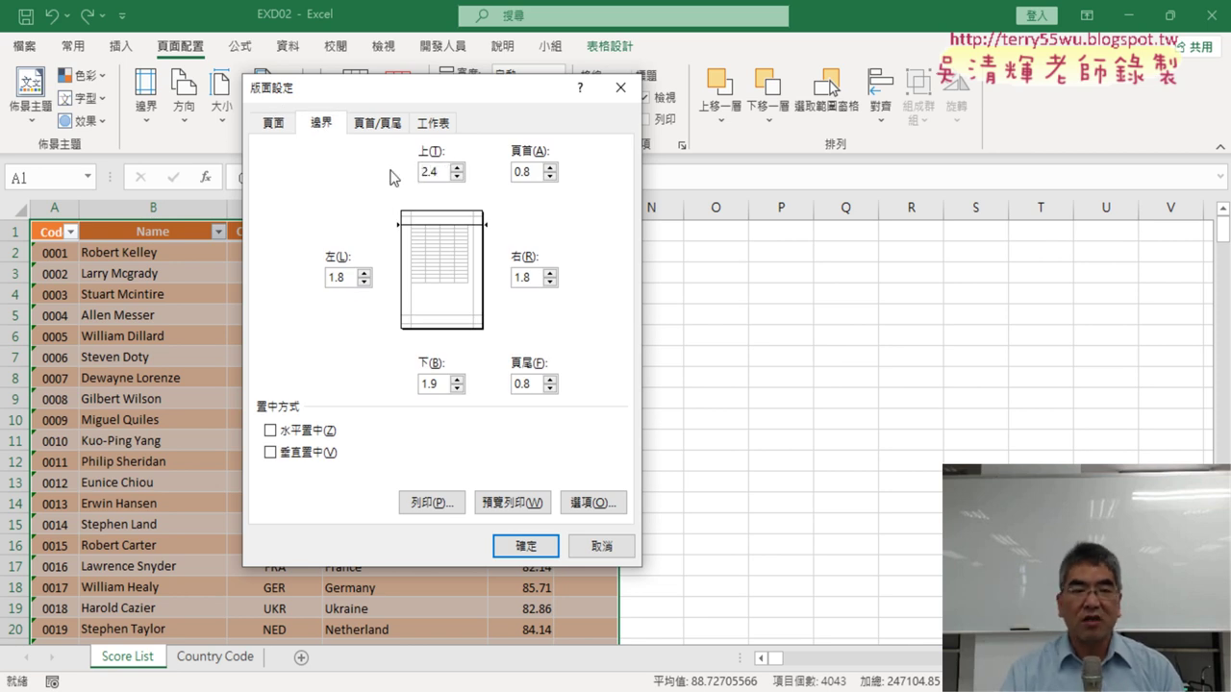
click(271, 432)
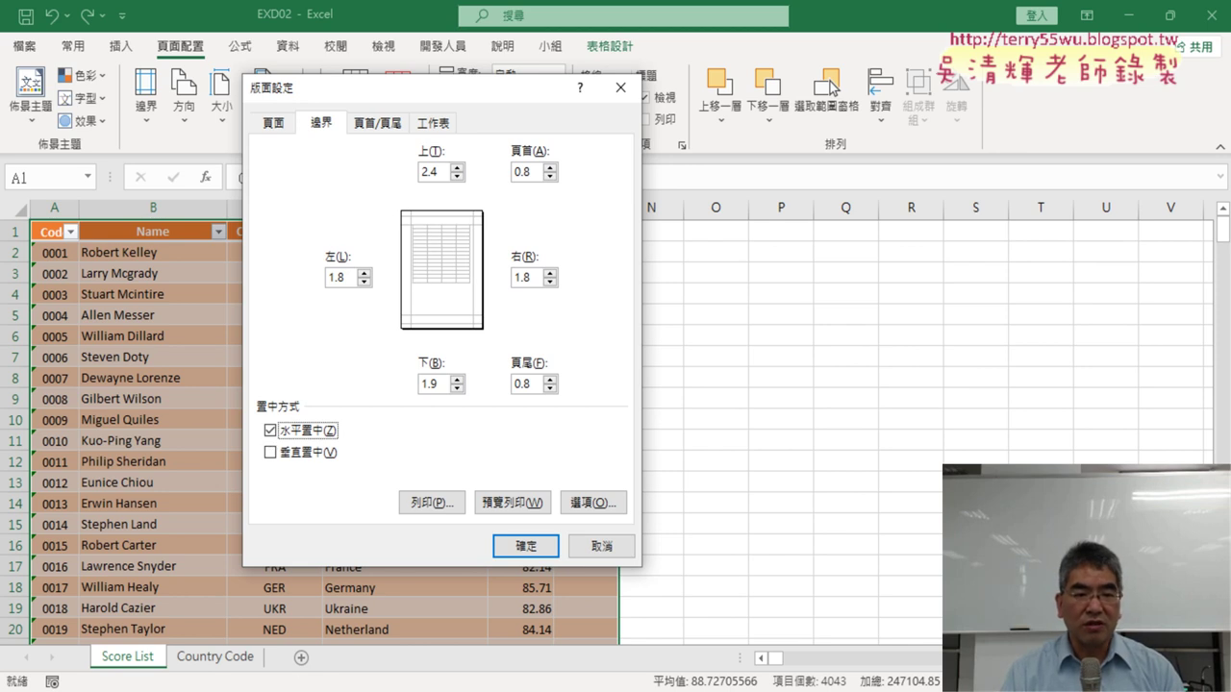
Check the instructions PDF, then move on to the Header/Footer settings.
key(alt+Tab)
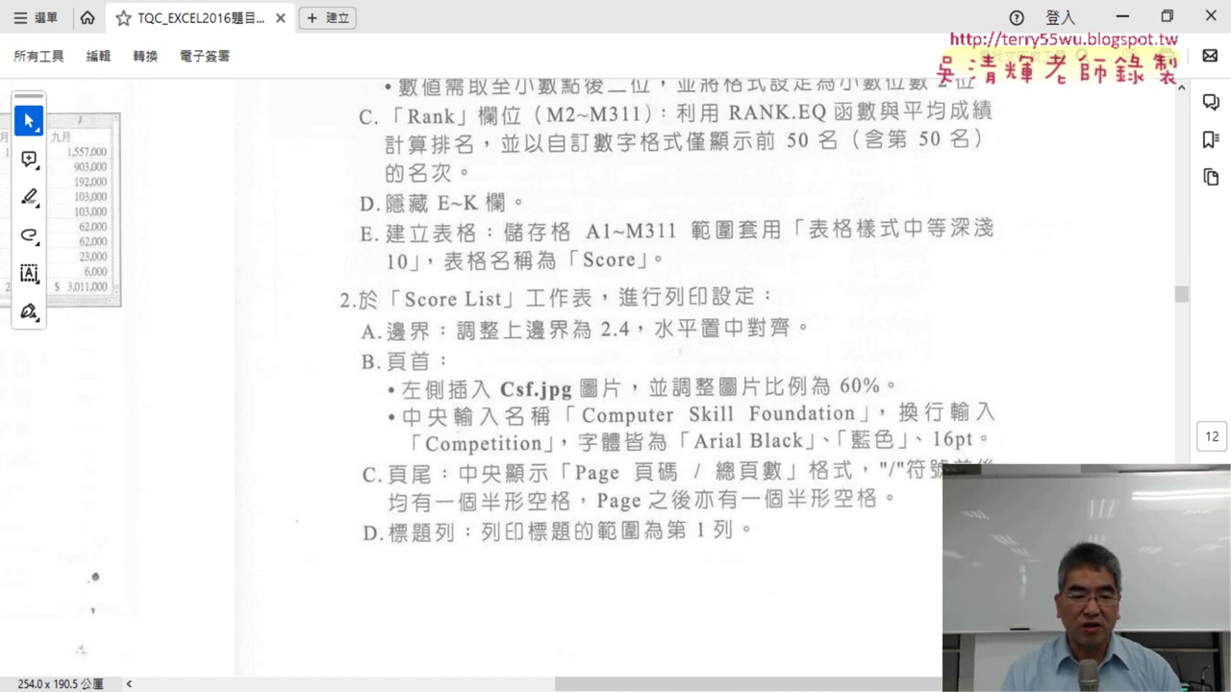
key(alt+Tab)
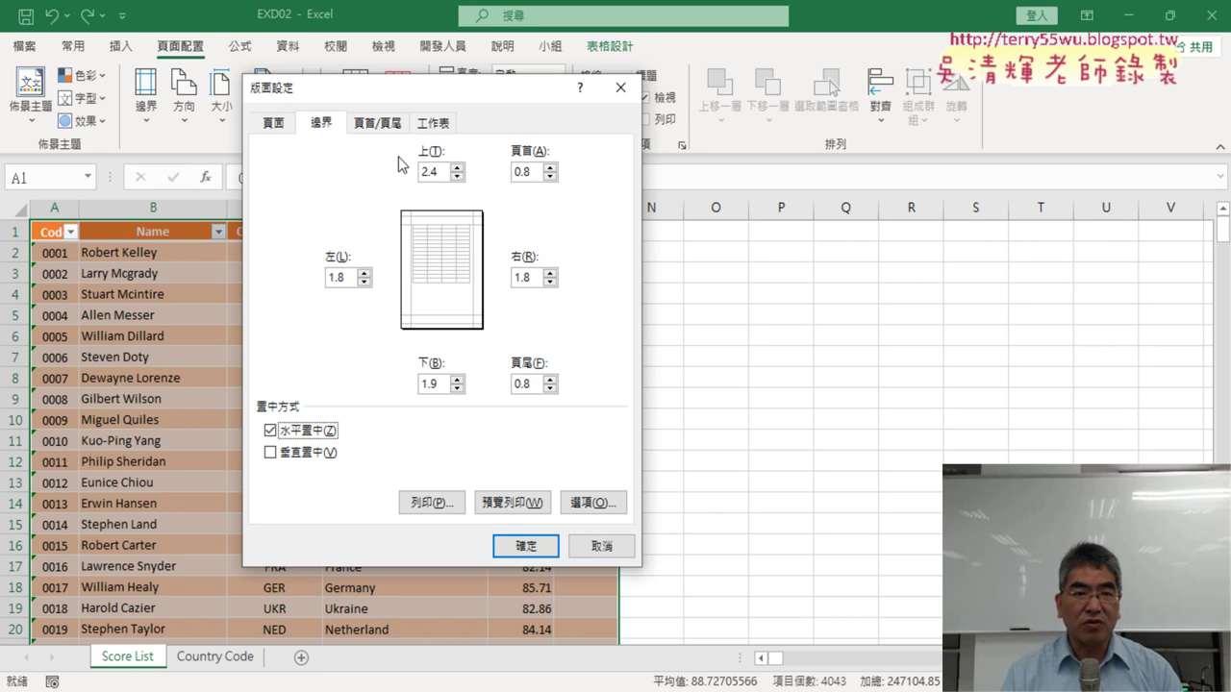
click(374, 124)
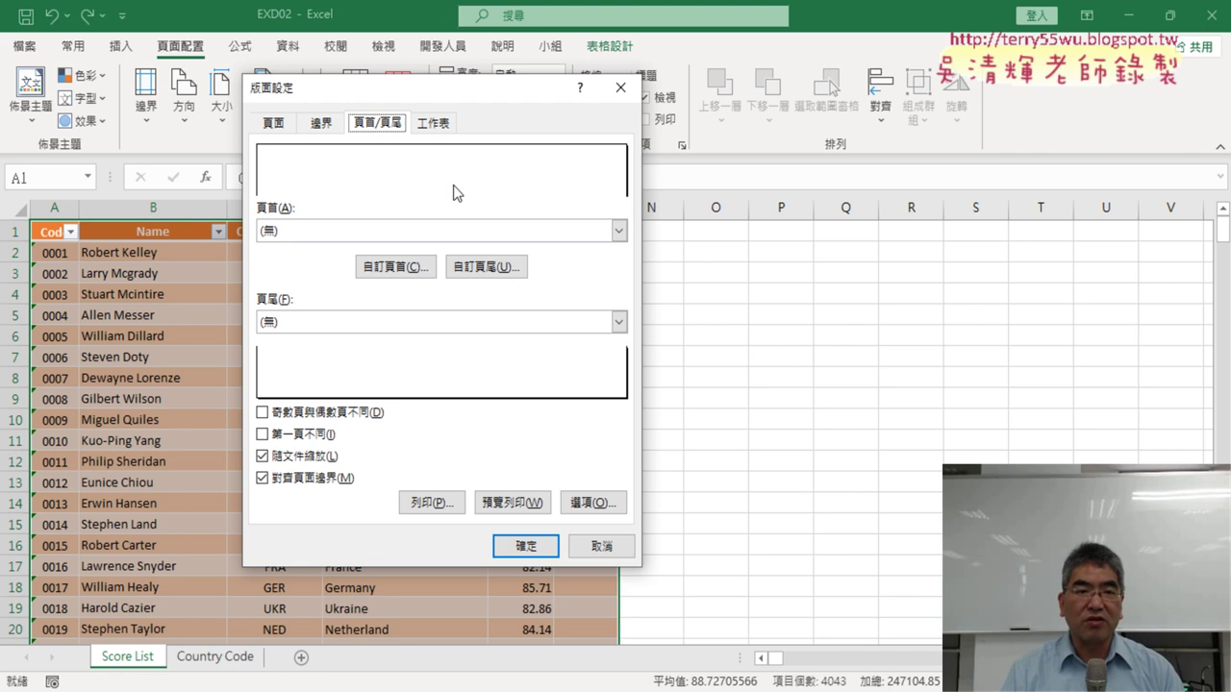
Open the Custom Header editor, glance at the instructions PDF, and return to the editor.
click(405, 270)
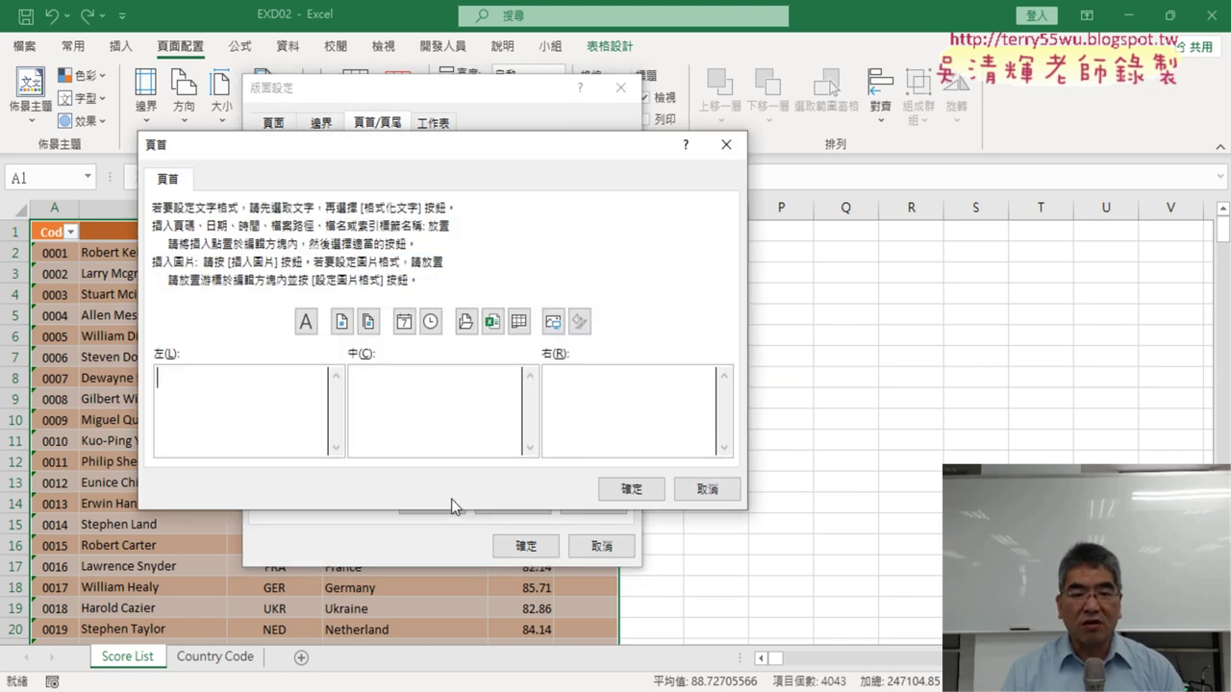
mouse_move(288, 690)
click(295, 657)
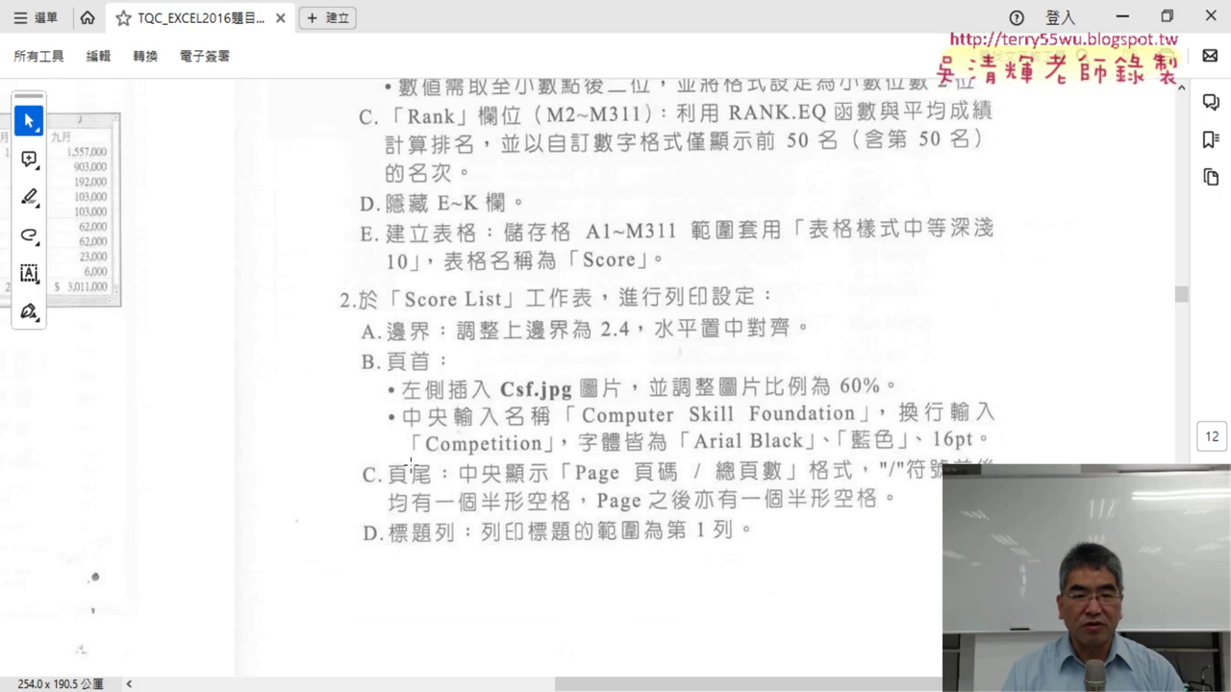
click(1123, 16)
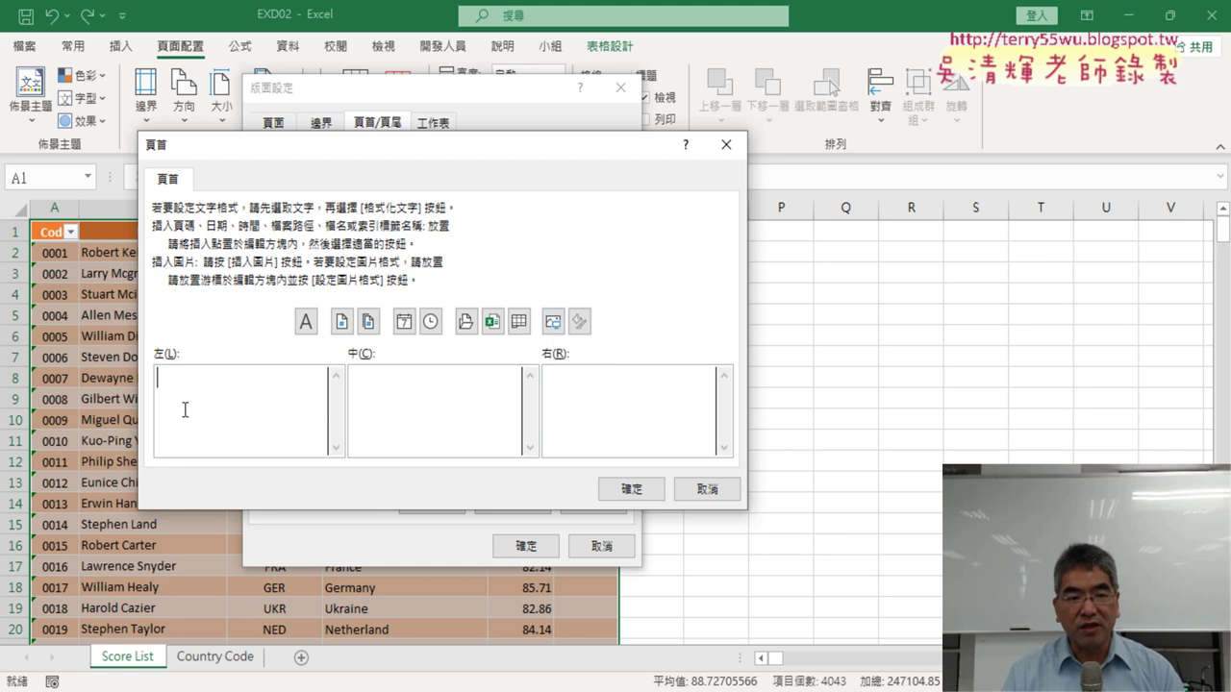
Insert the CSF picture from Desktop > TQC_EXCEL2016練習檔 > 208 into the header's left section.
click(553, 323)
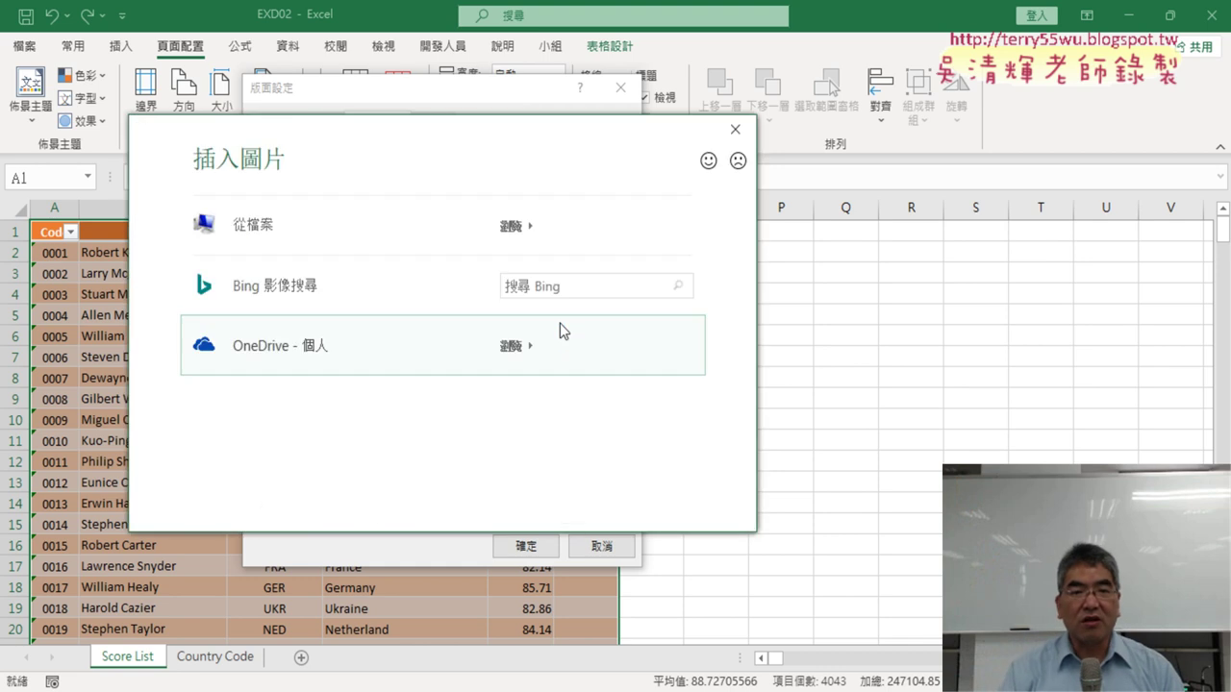
click(358, 241)
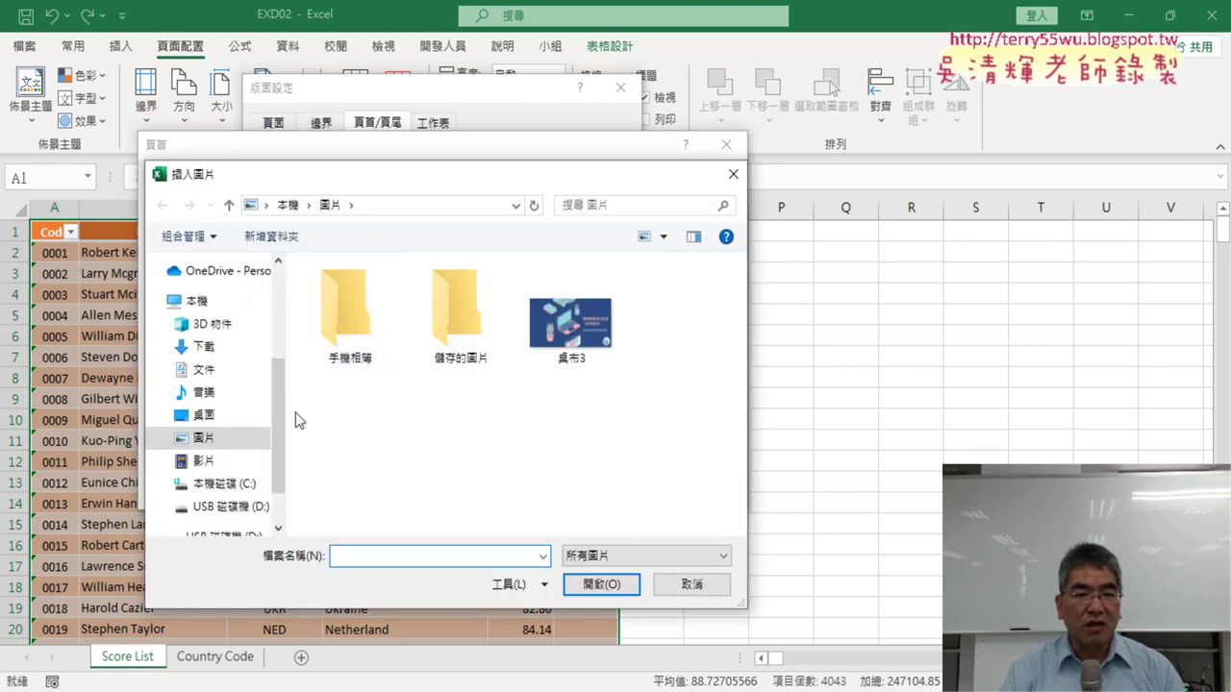
click(239, 417)
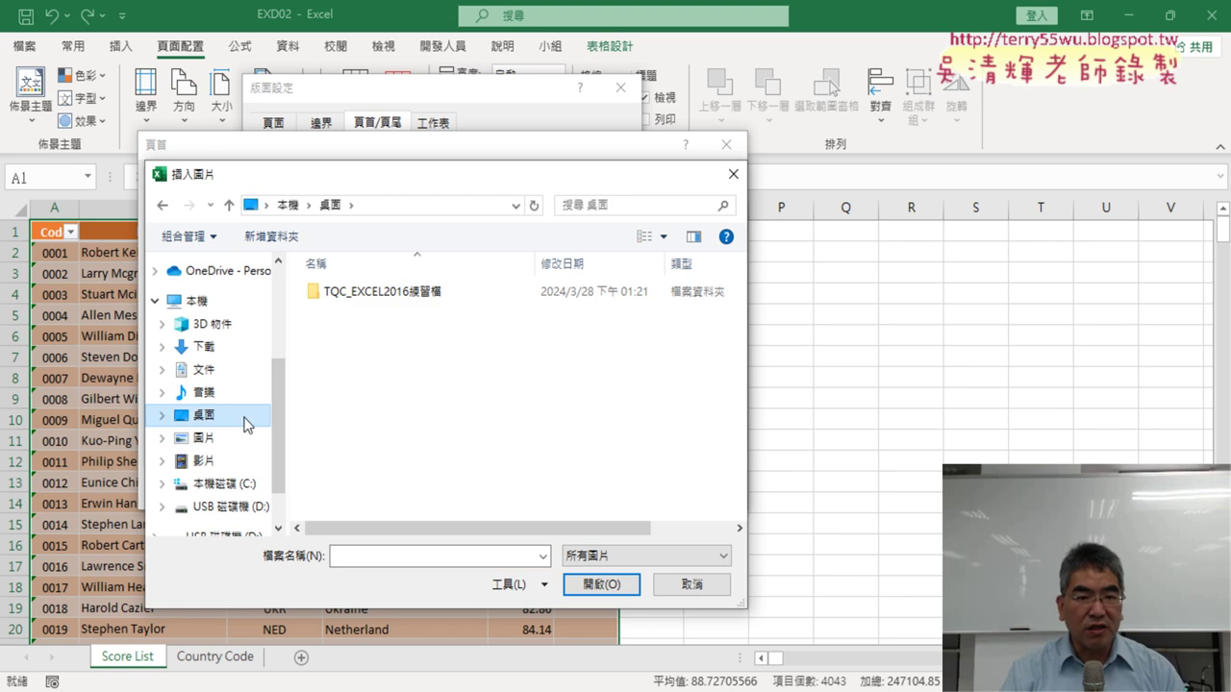
double_click(397, 296)
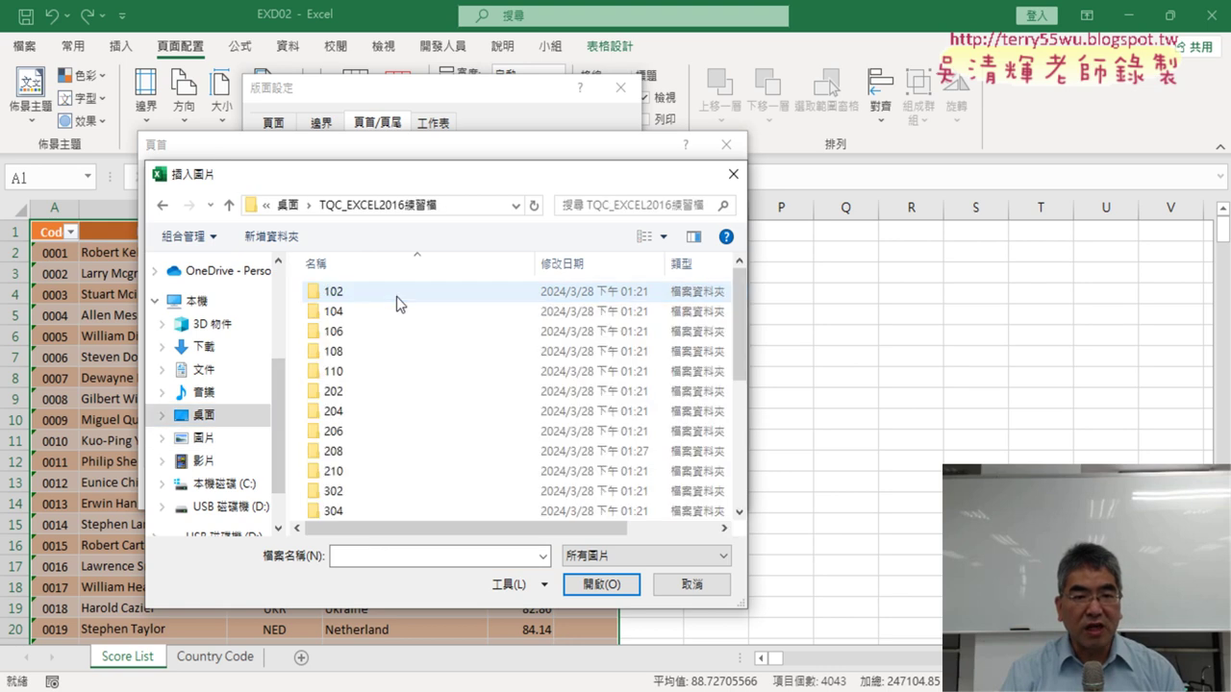
double_click(378, 452)
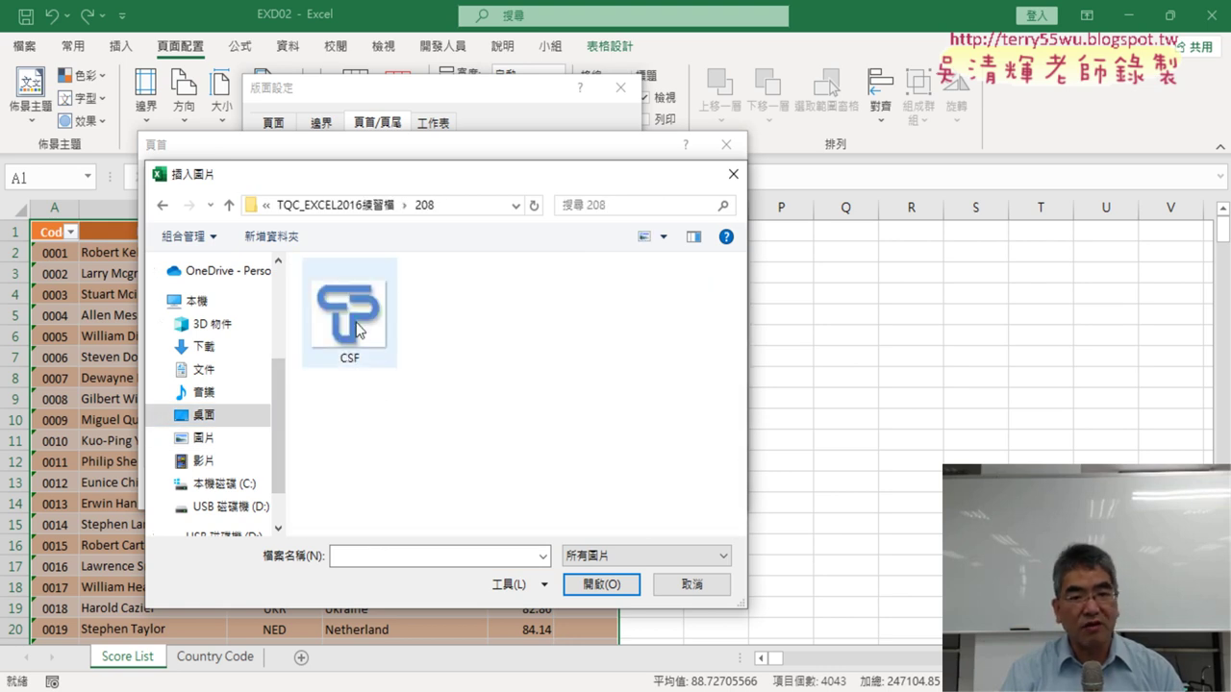
click(354, 327)
click(604, 584)
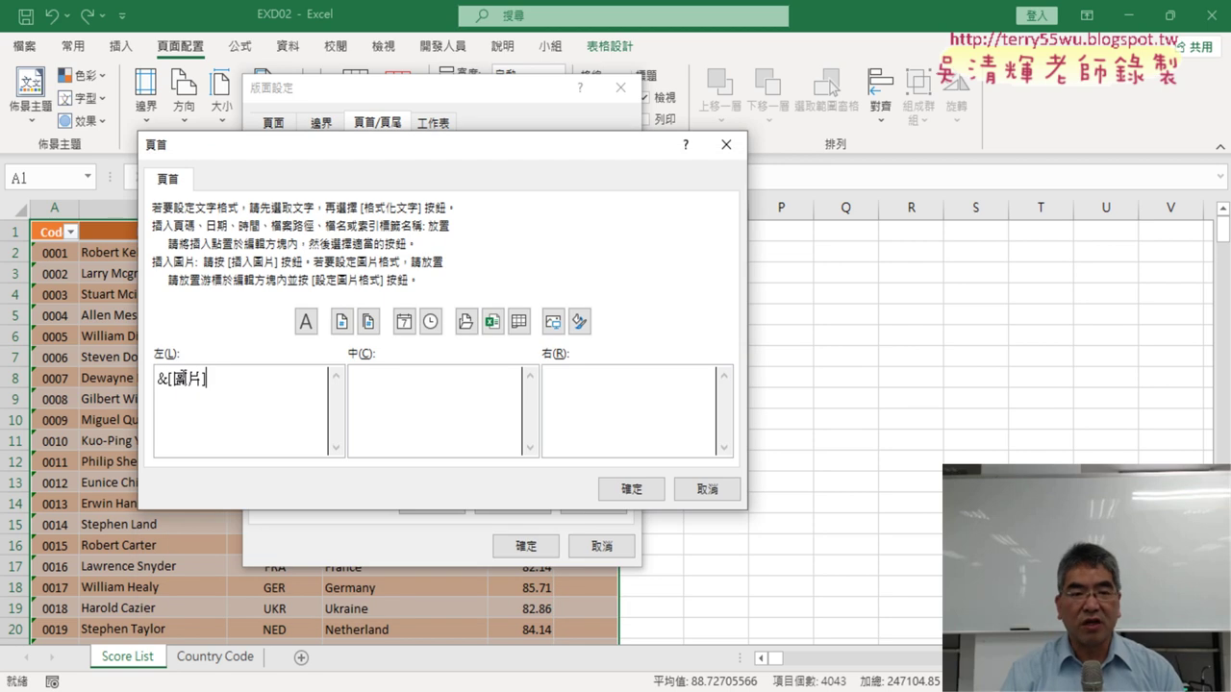
drag(209, 378, 141, 379)
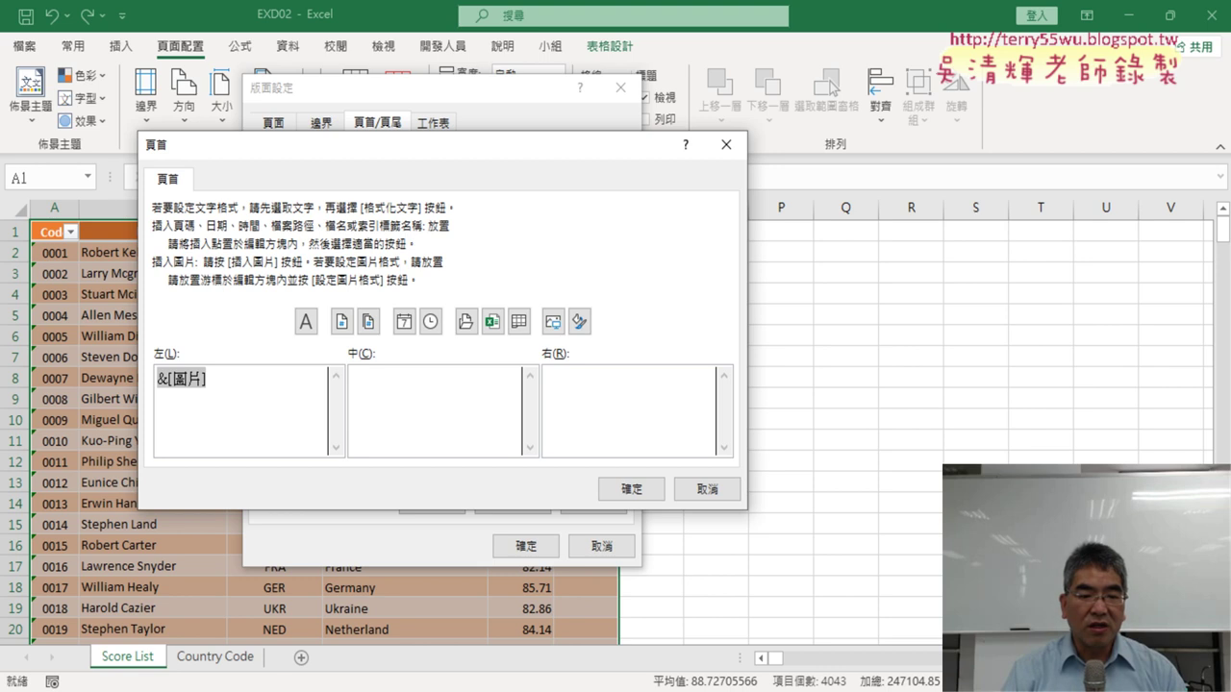
Set the header picture's scale height to 60%, with width following through the locked aspect ratio.
click(343, 671)
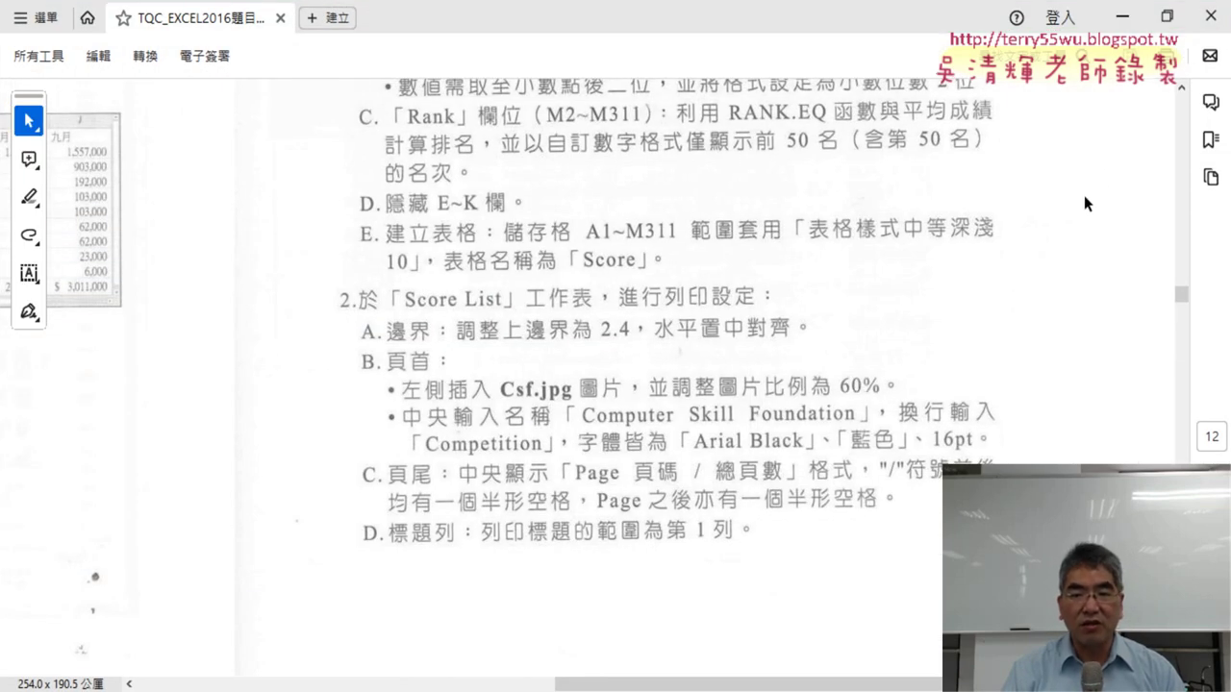
click(1121, 17)
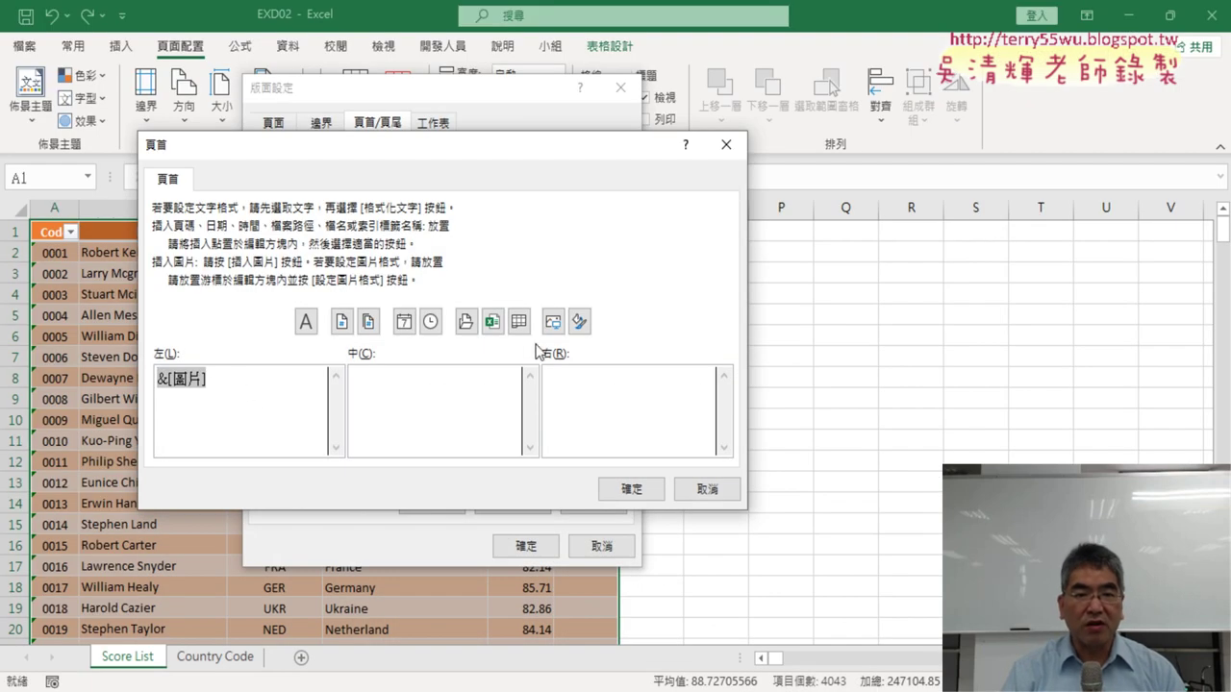
click(580, 322)
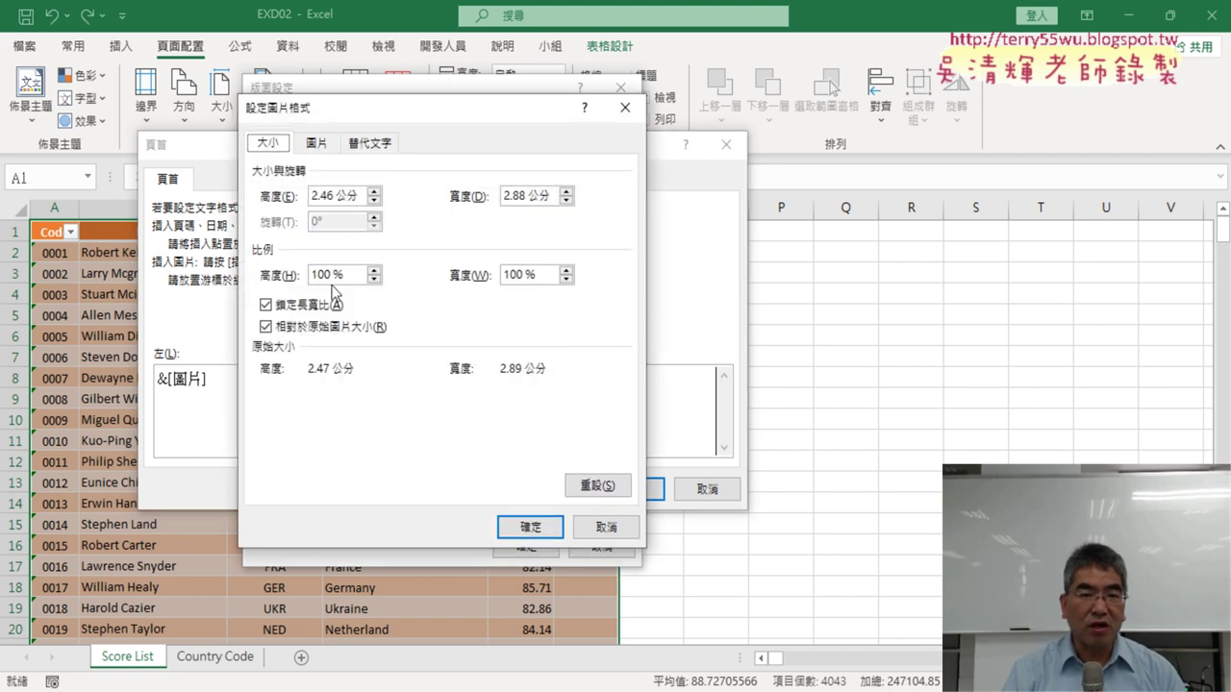
double_click(324, 275)
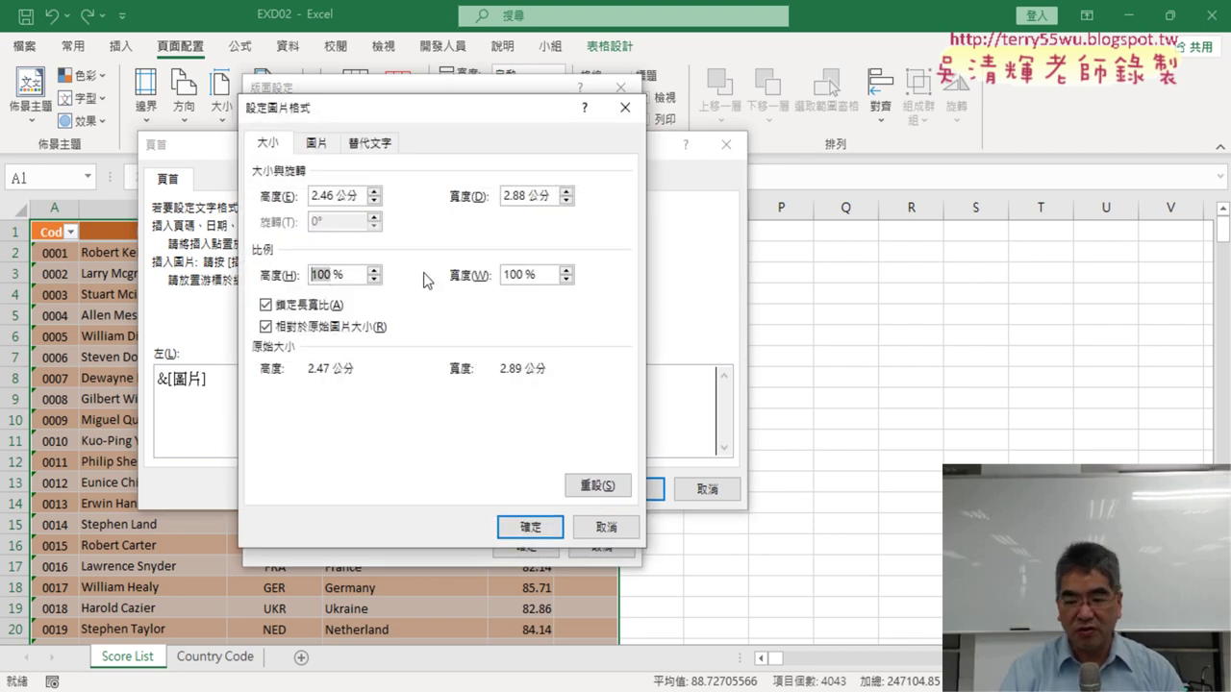
text(60)
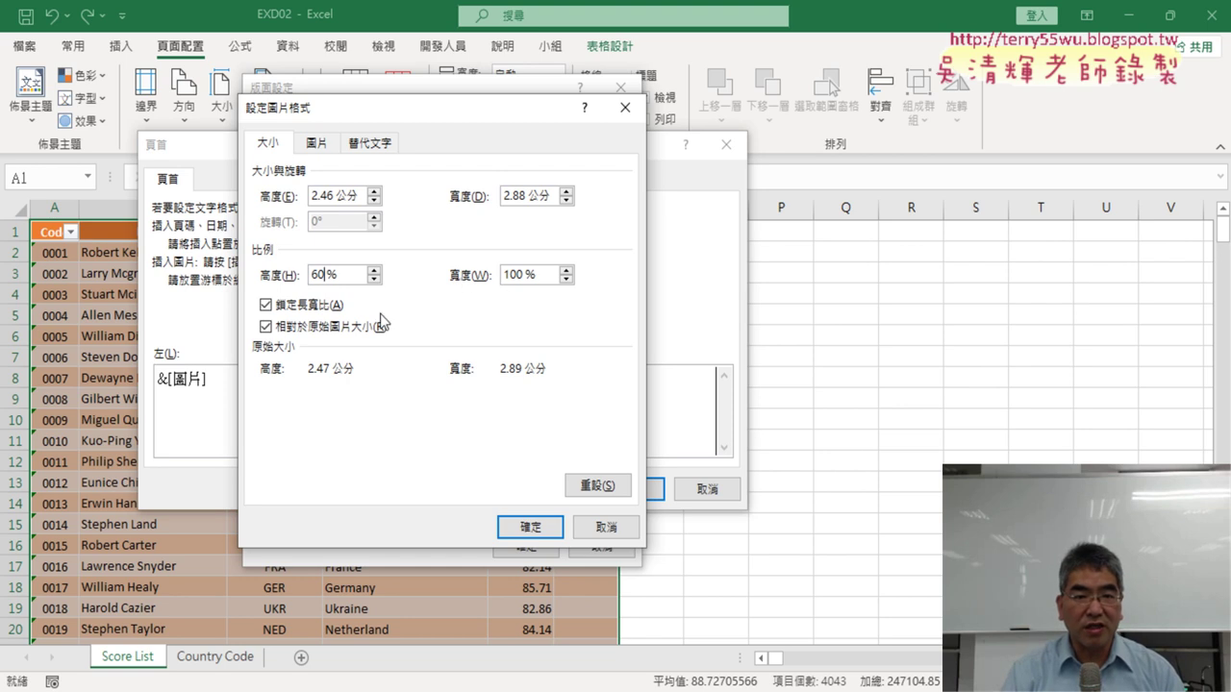
click(522, 279)
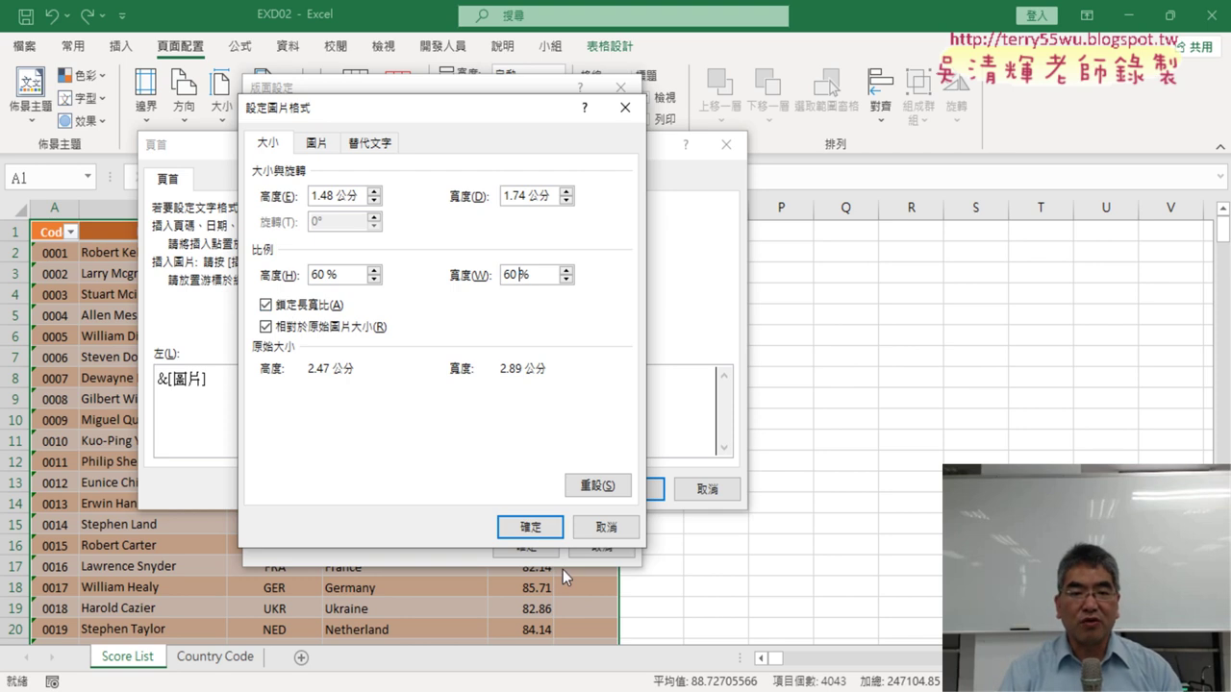
Confirm the 60% picture scaling, go to the centre header section, and check the PDF instructions.
click(544, 529)
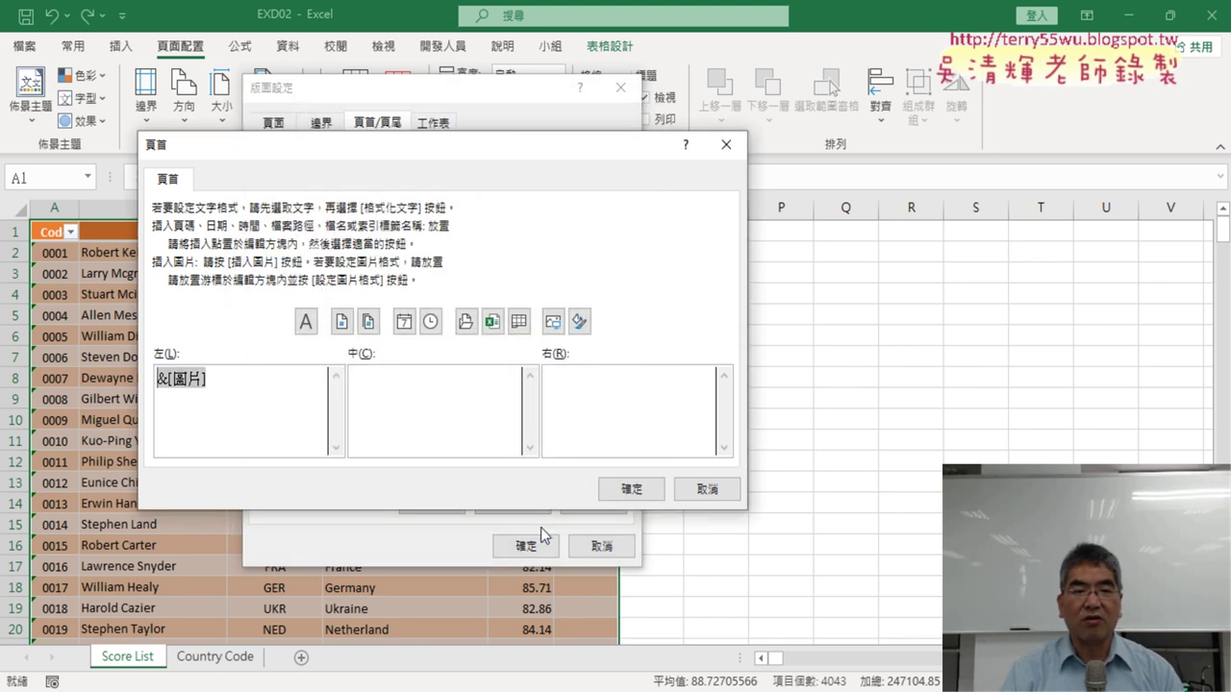
click(428, 409)
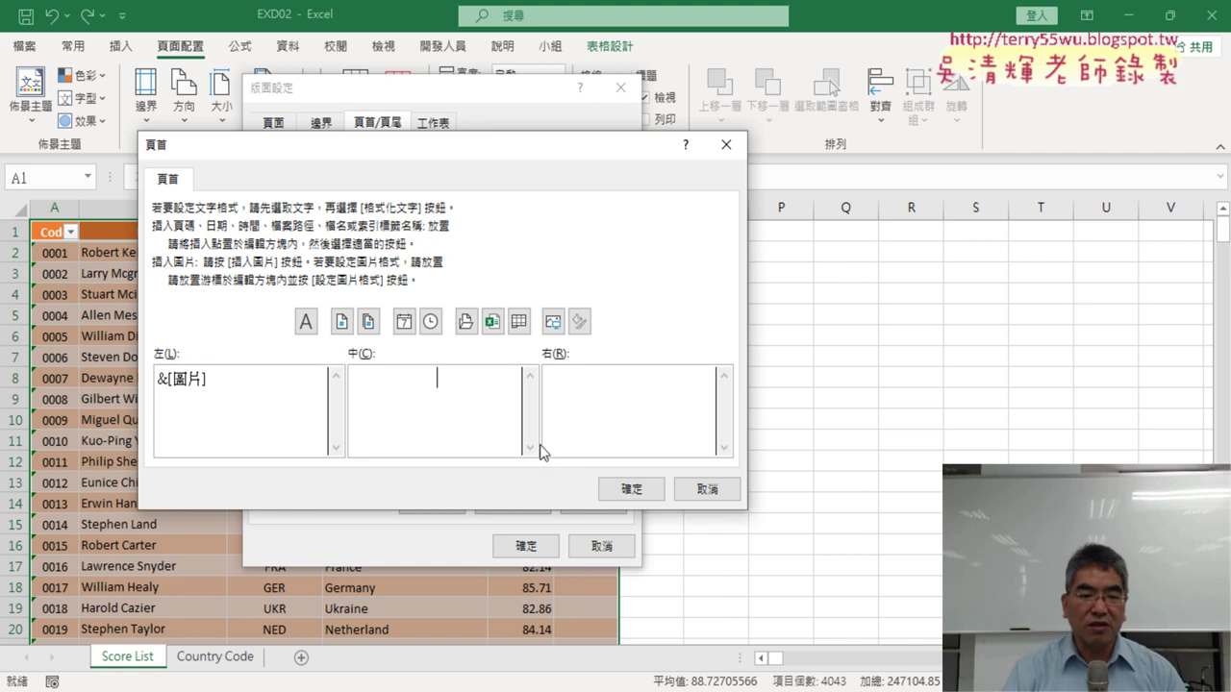
key(alt+Tab)
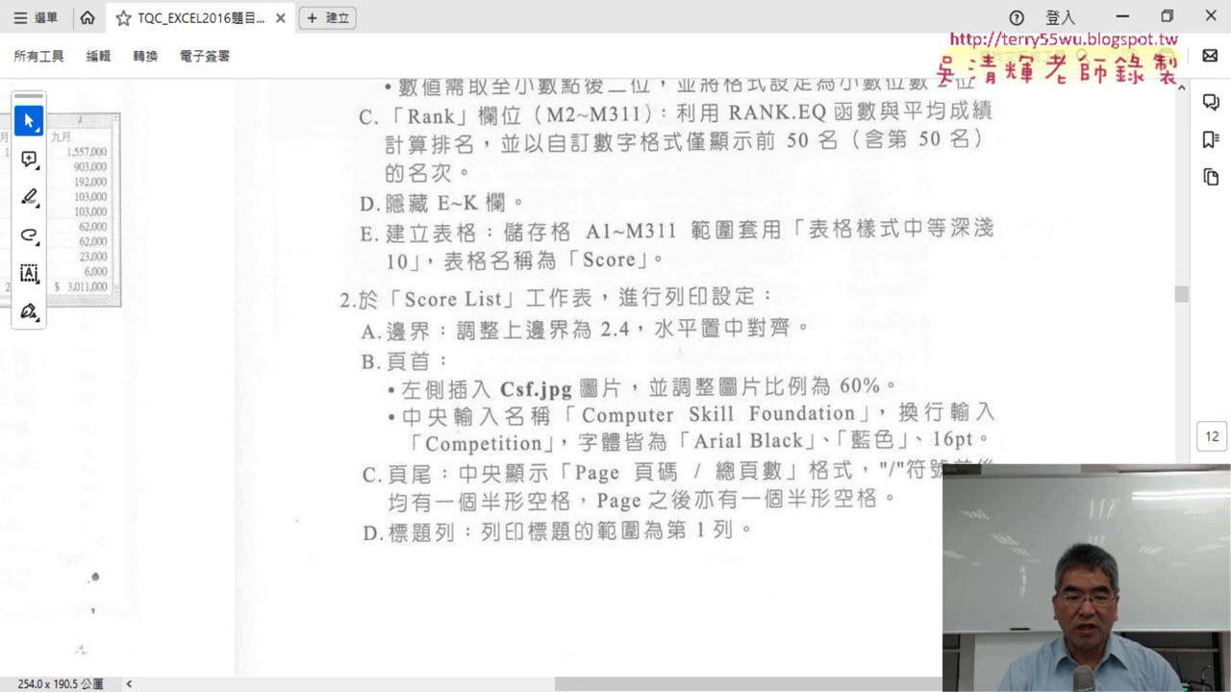
In Notepad, put 'Competition' on its own line below 'Computer Skill Foundation'.
key(alt+Tab)
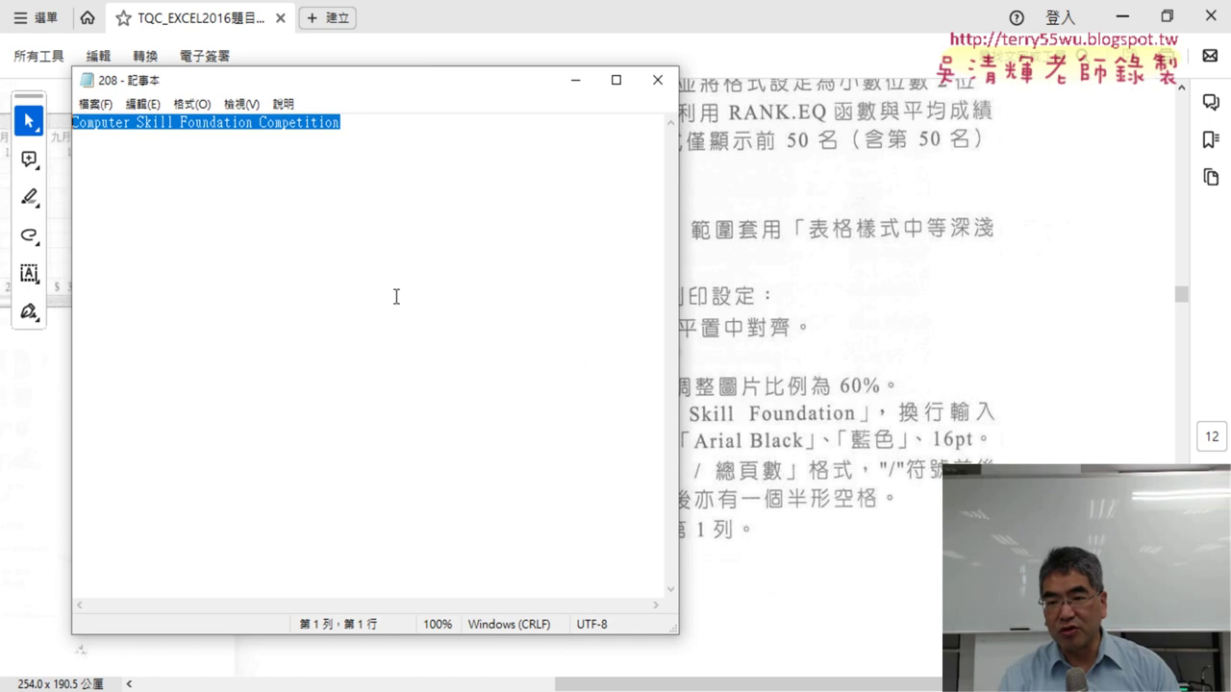
click(158, 152)
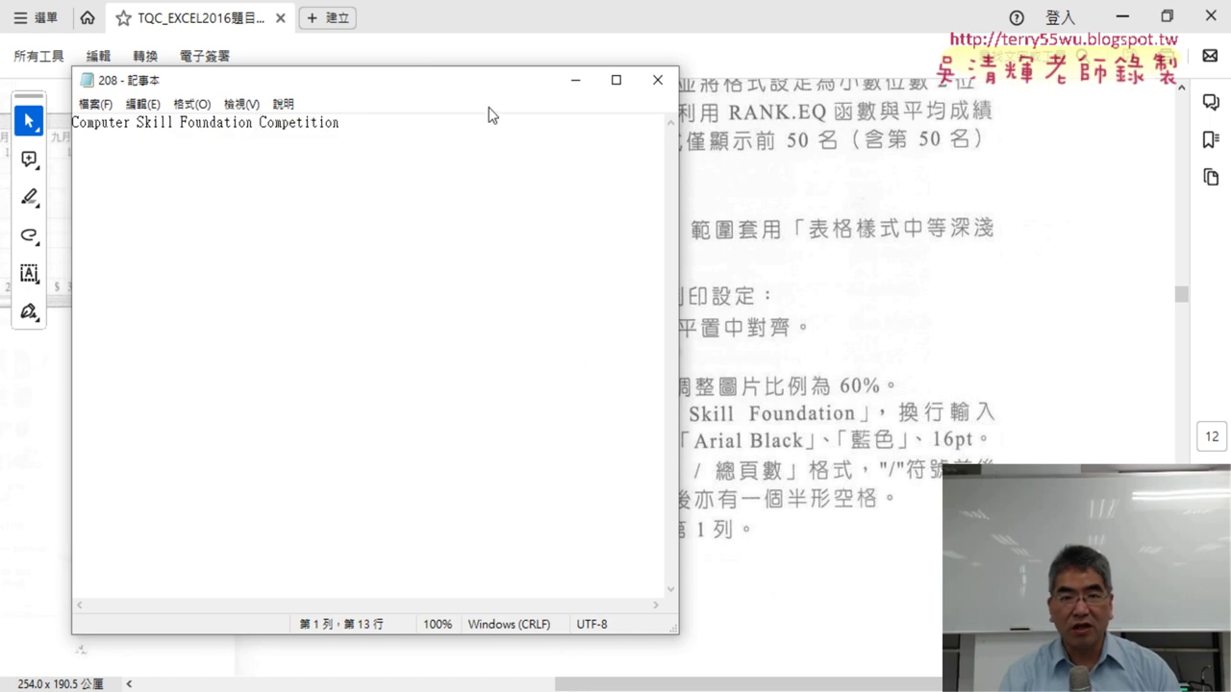
drag(467, 84, 707, 477)
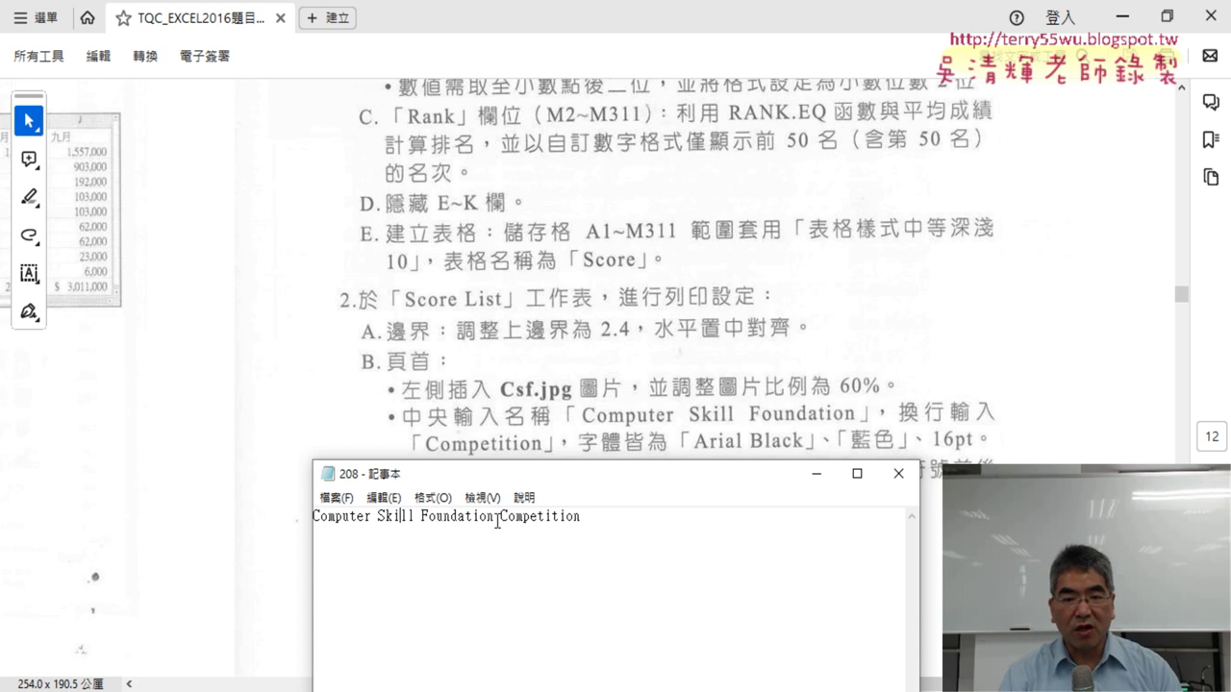
key(Delete)
key(Return)
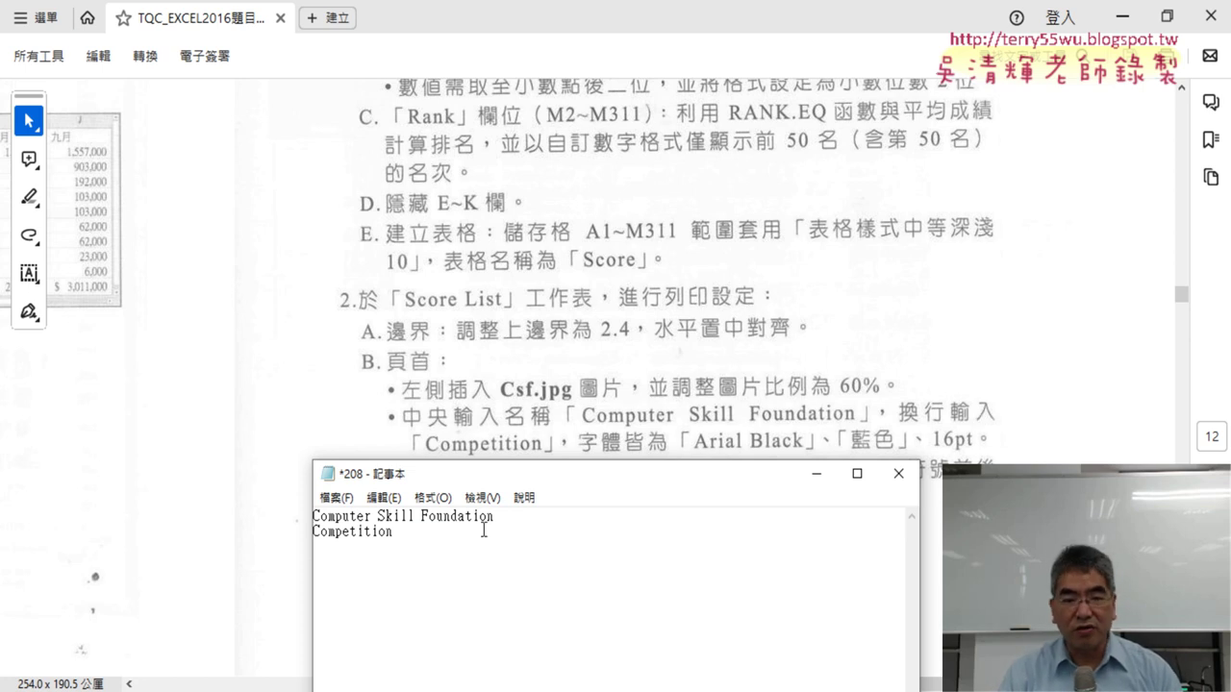
Copy both title lines and return to Excel's header editor.
drag(427, 535, 315, 516)
right_click(381, 516)
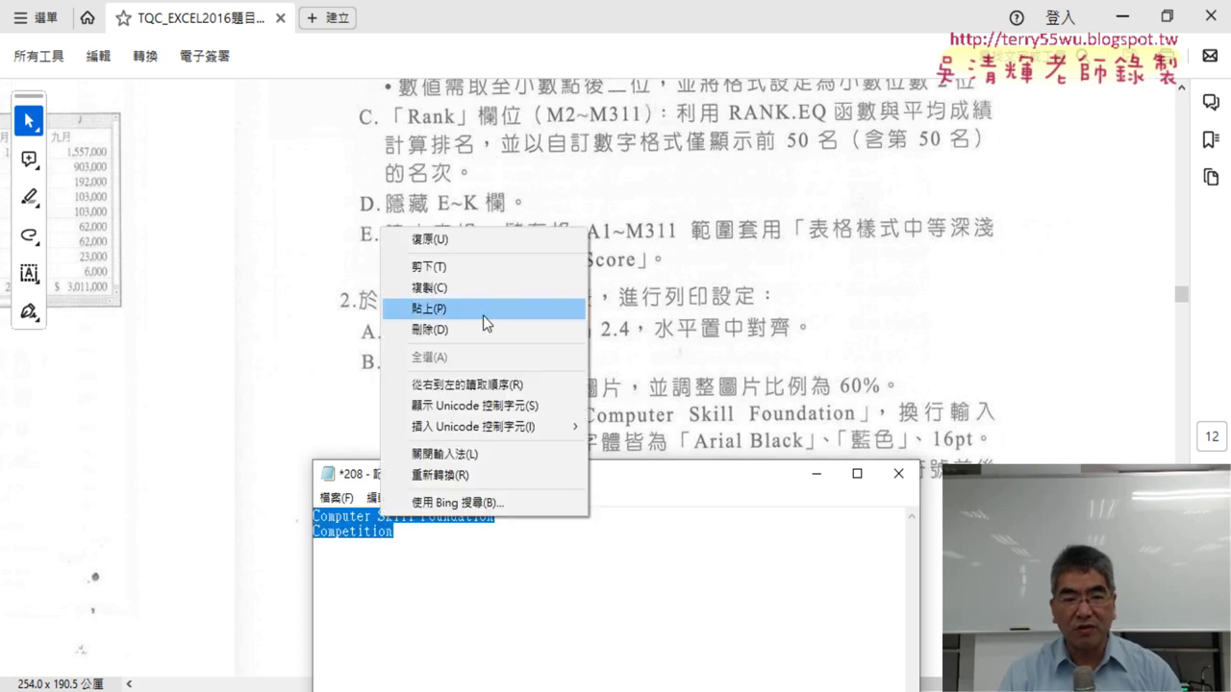
click(486, 291)
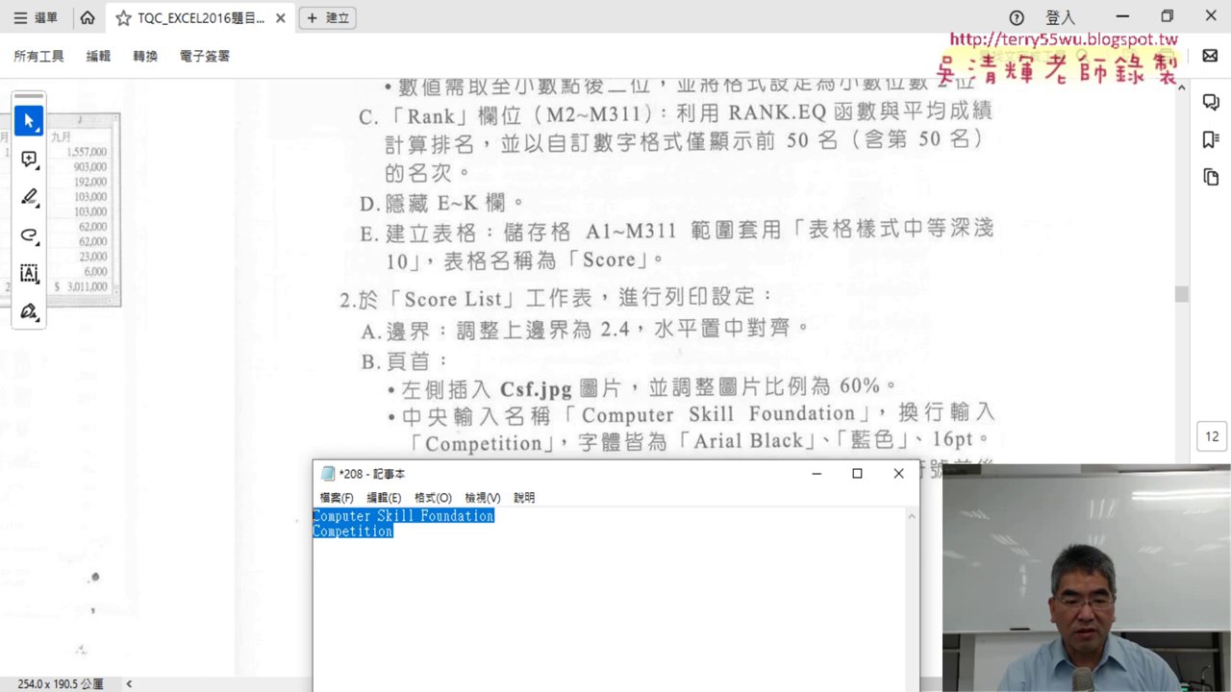
key(alt+Tab)
Paste the two title lines into the centre header section and select them.
right_click(433, 381)
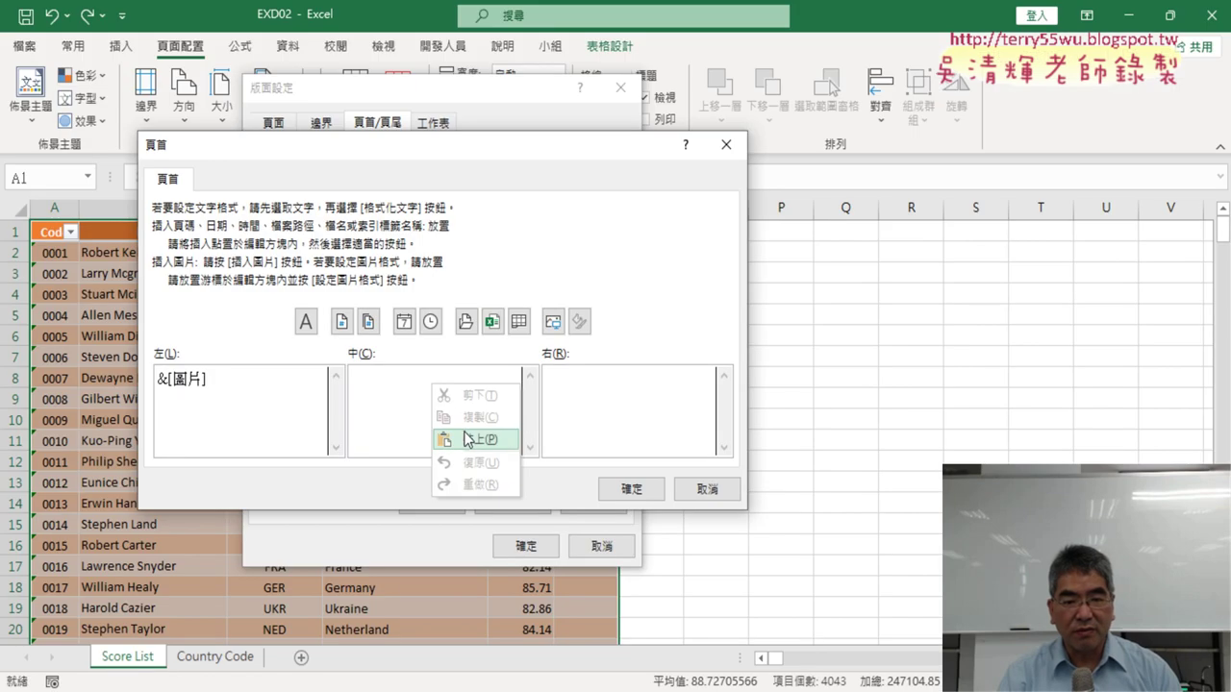
click(480, 437)
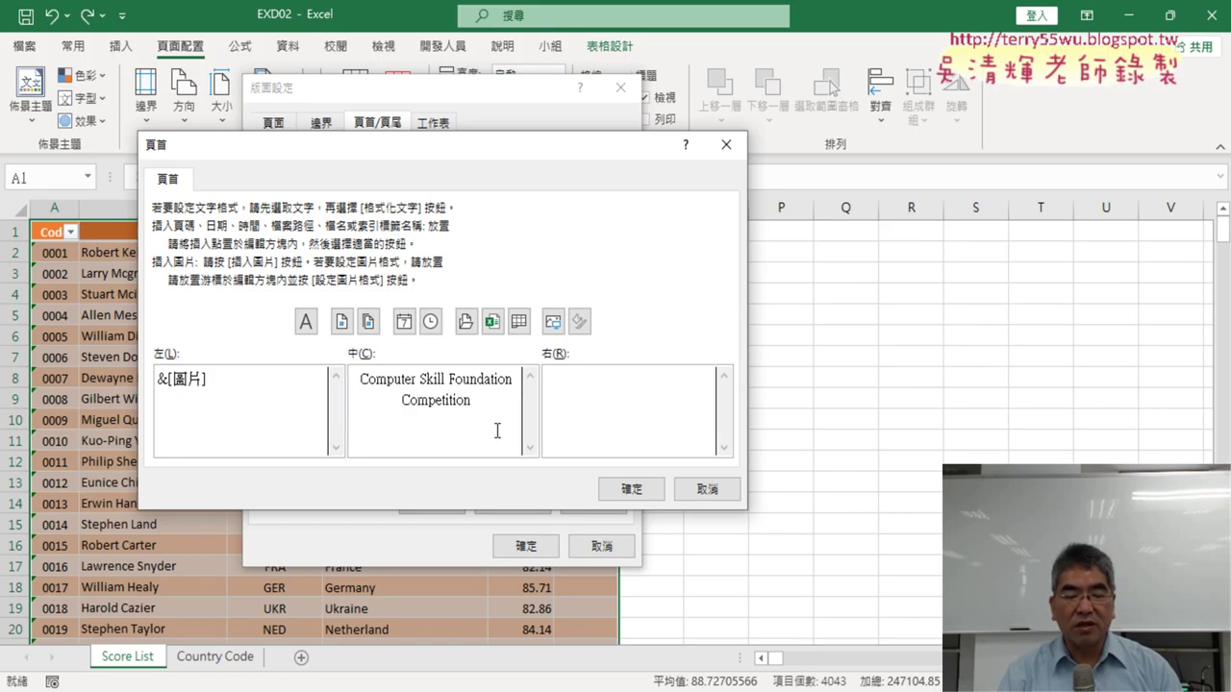
drag(493, 422, 349, 381)
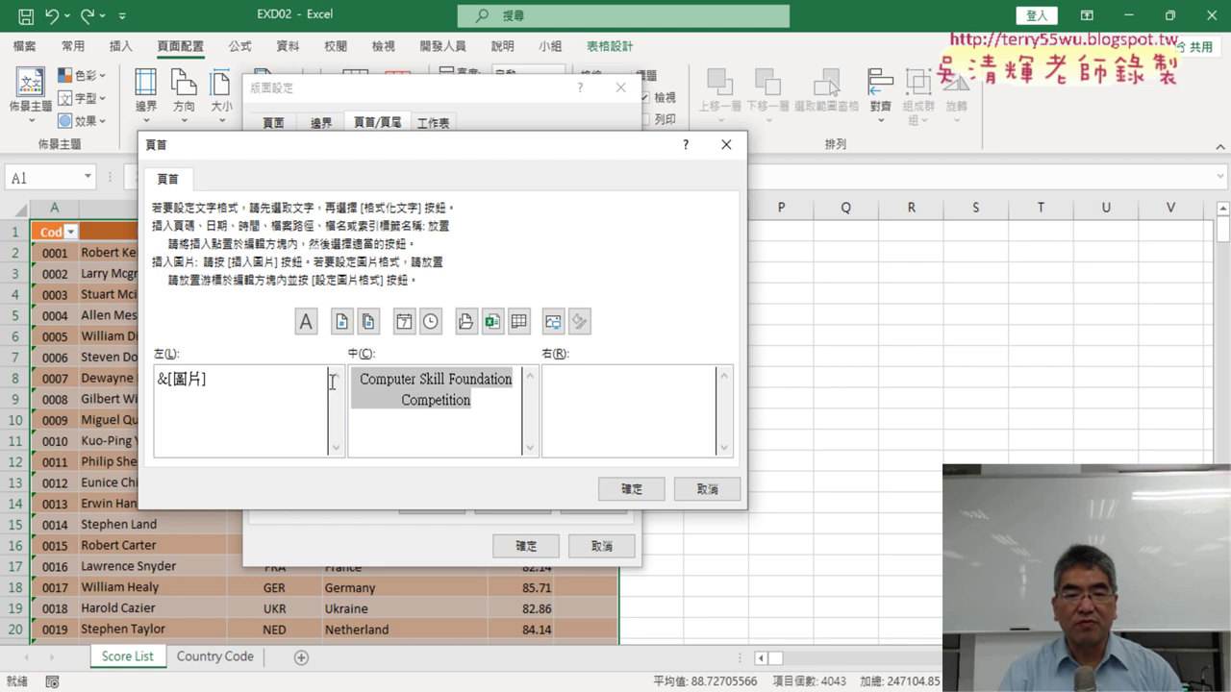
Set the selected title's font to Arial Black.
click(307, 322)
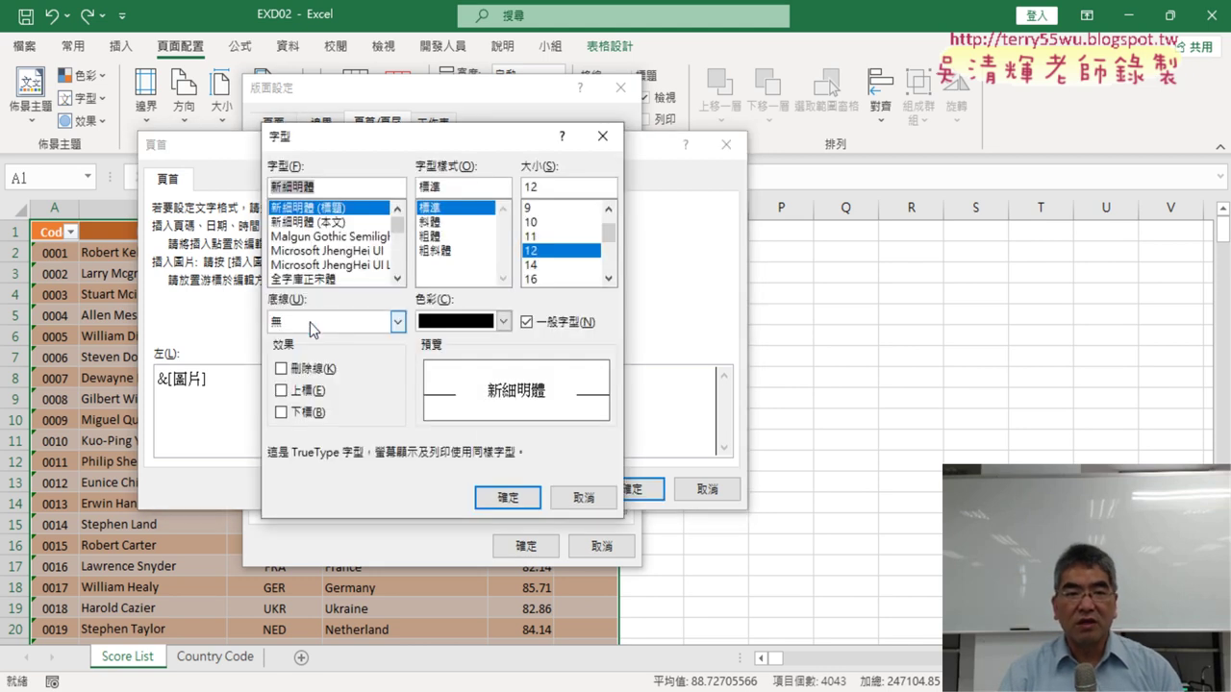
scroll(403, 274, down, 2)
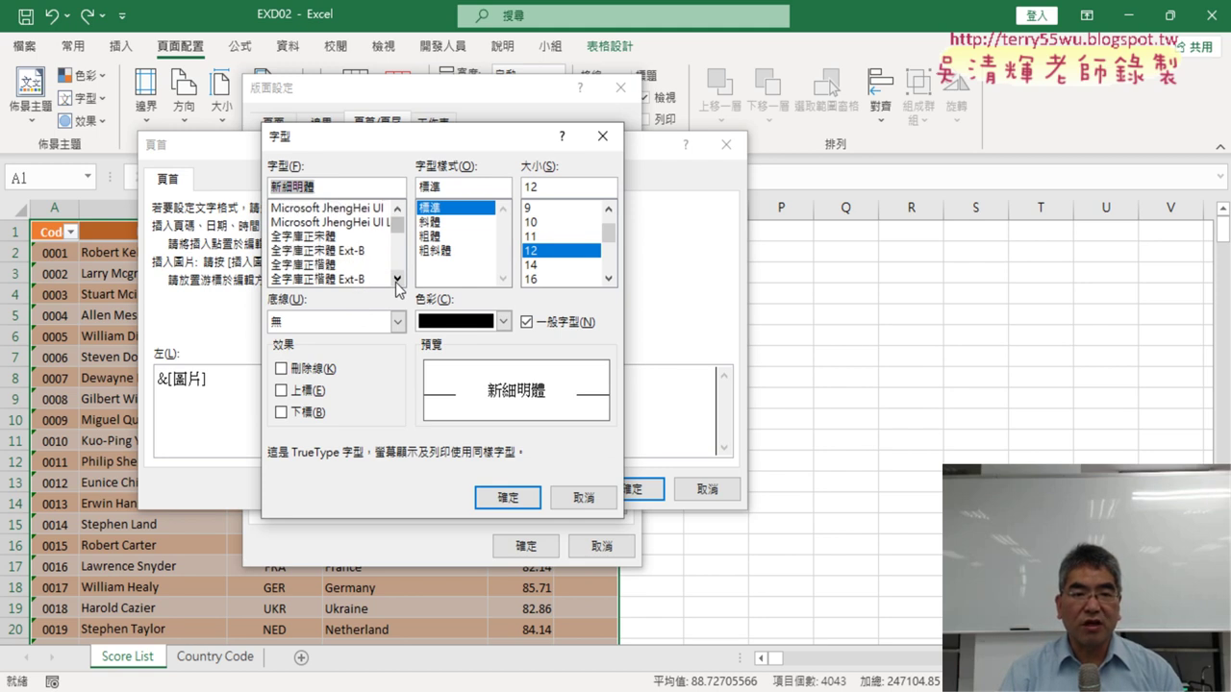
drag(402, 236, 406, 202)
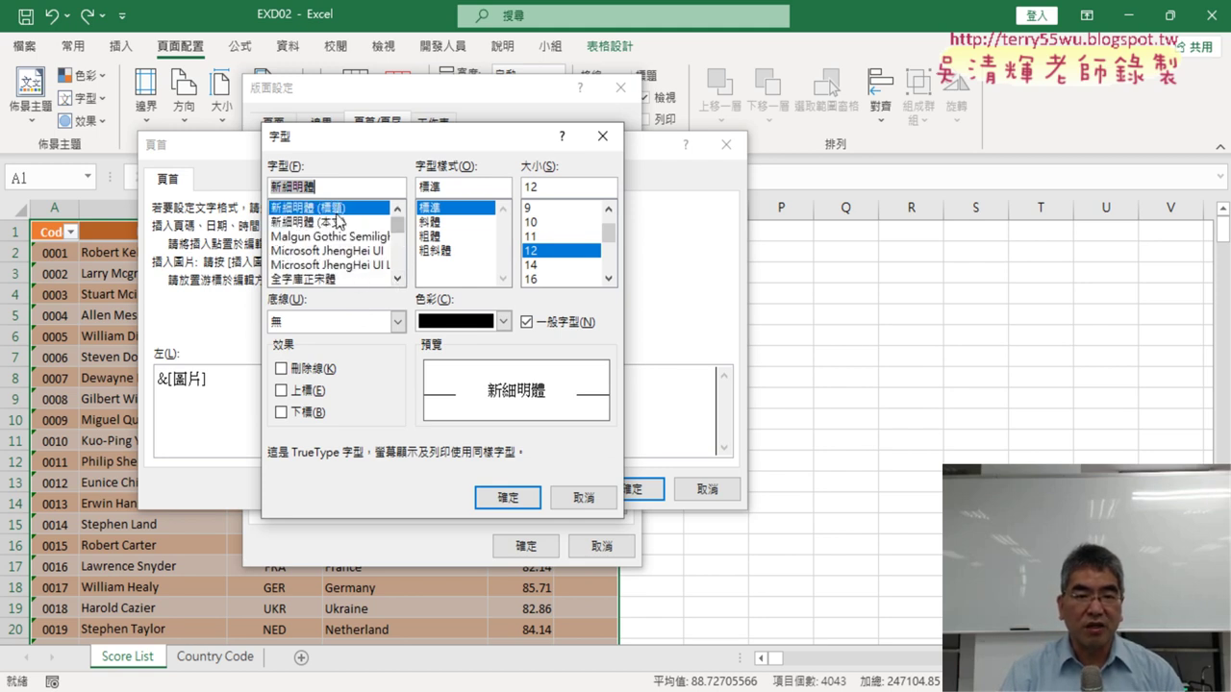
key(alt+Tab)
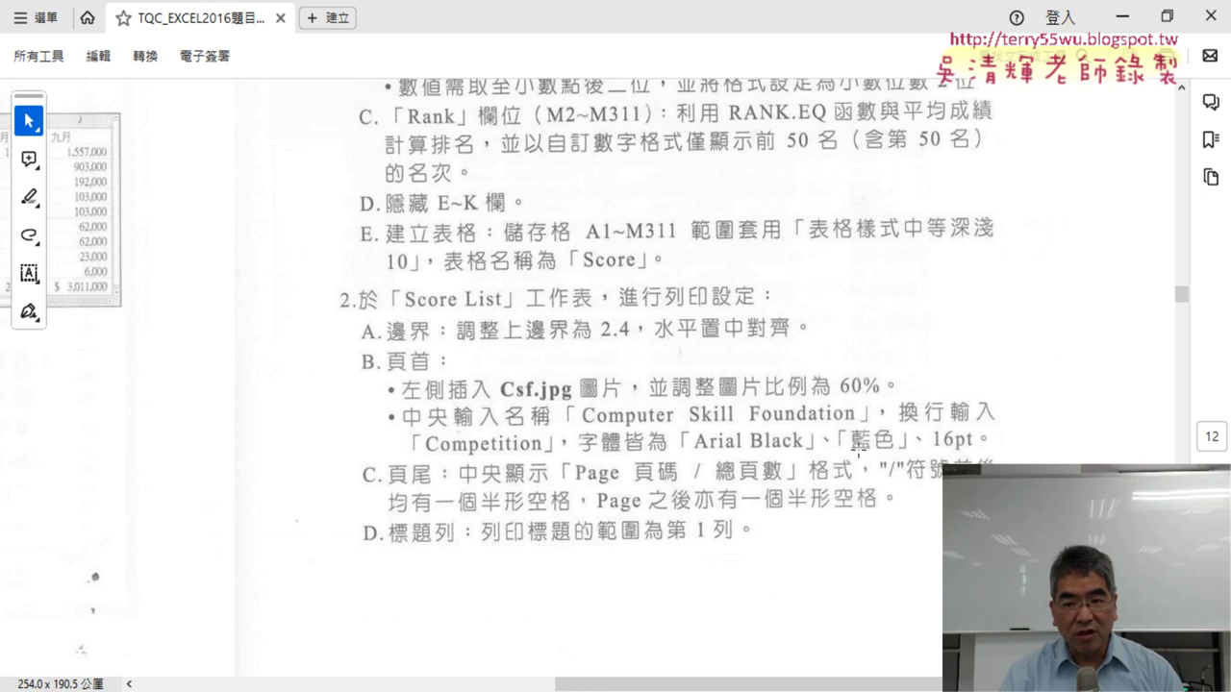
click(1122, 17)
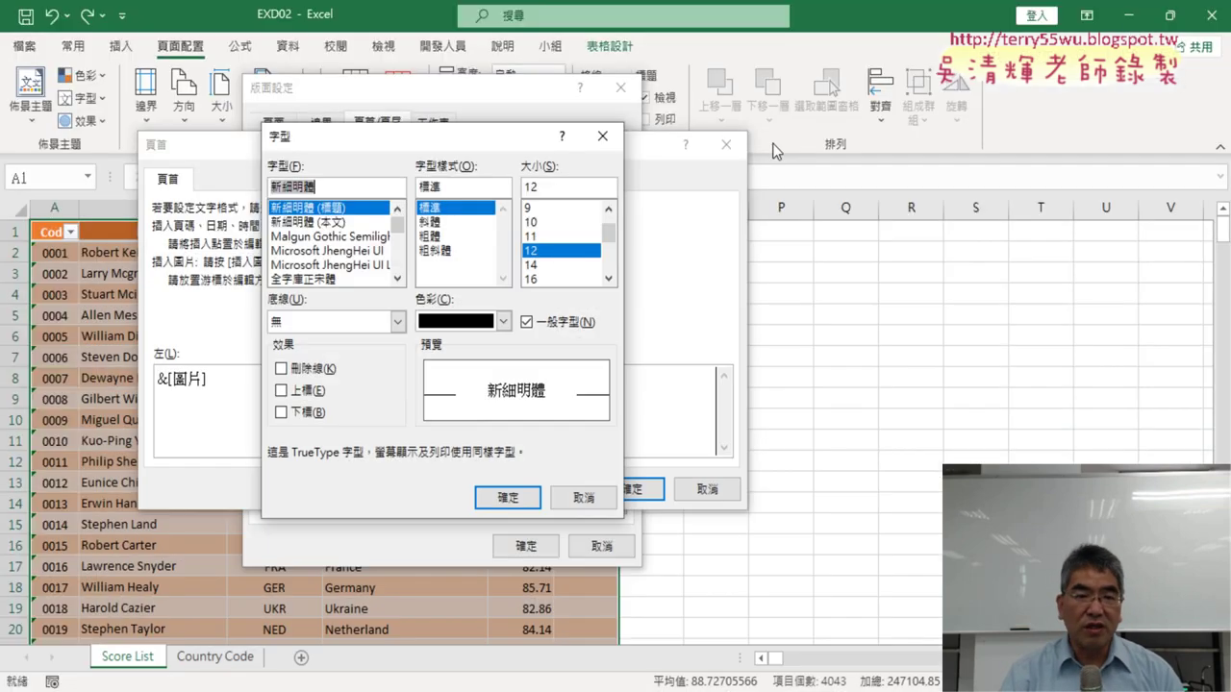
click(325, 236)
scroll(313, 274, down, 2)
scroll(313, 274, down, 2)
scroll(315, 269, down, 1)
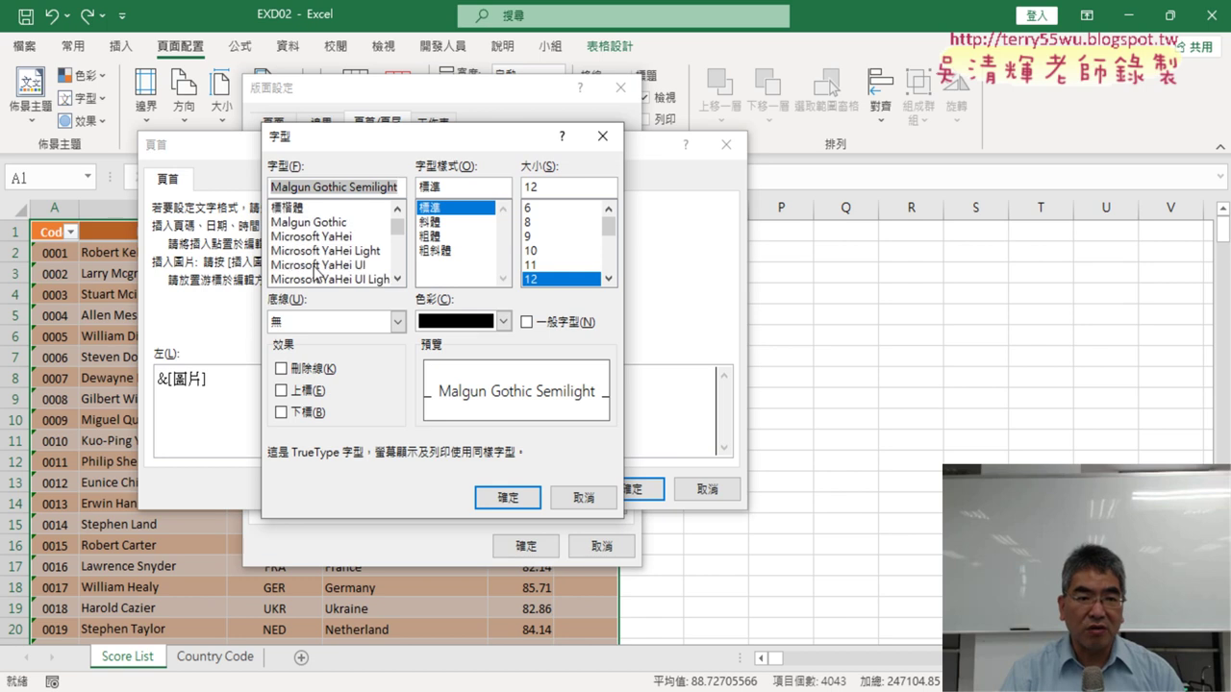
scroll(316, 265, down, 1)
scroll(316, 264, down, 2)
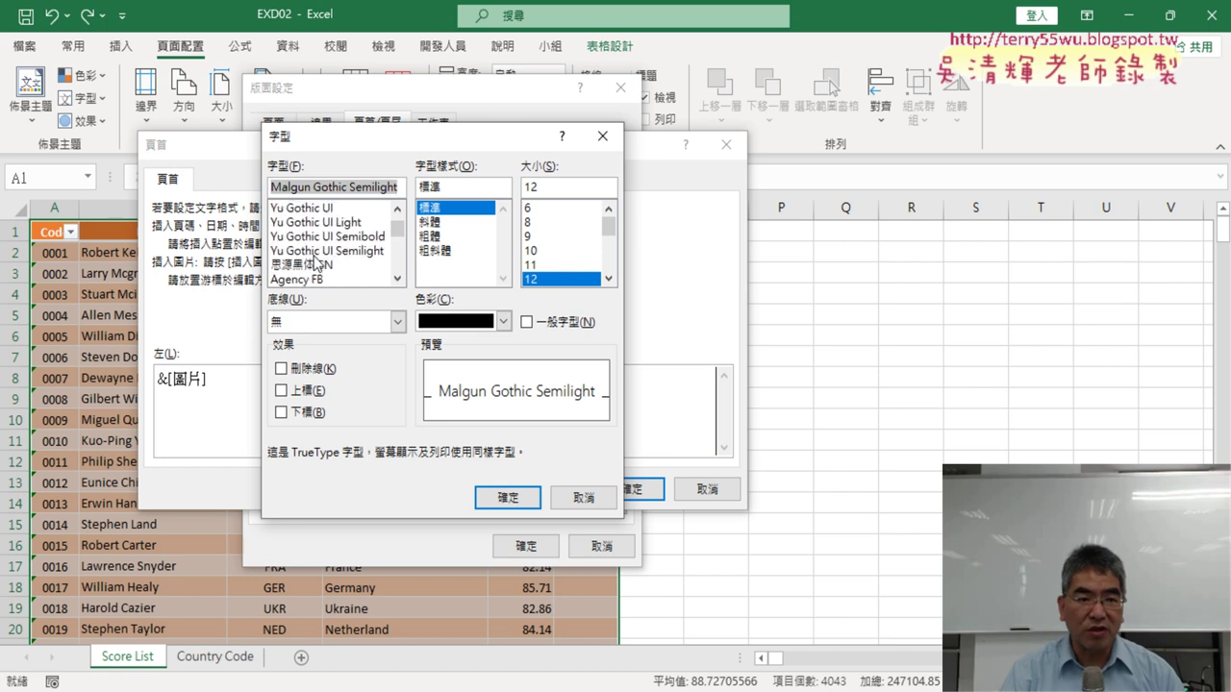
scroll(315, 263, down, 1)
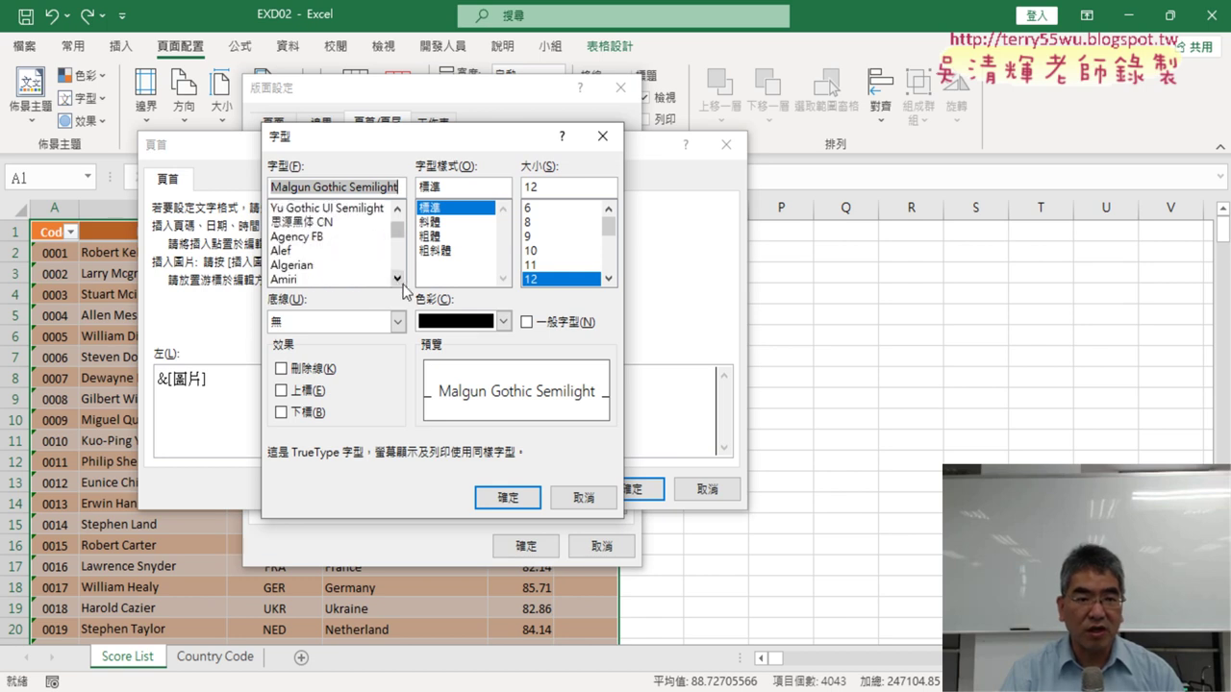
click(397, 279)
click(397, 279)
click(397, 279)
click(397, 279)
click(315, 274)
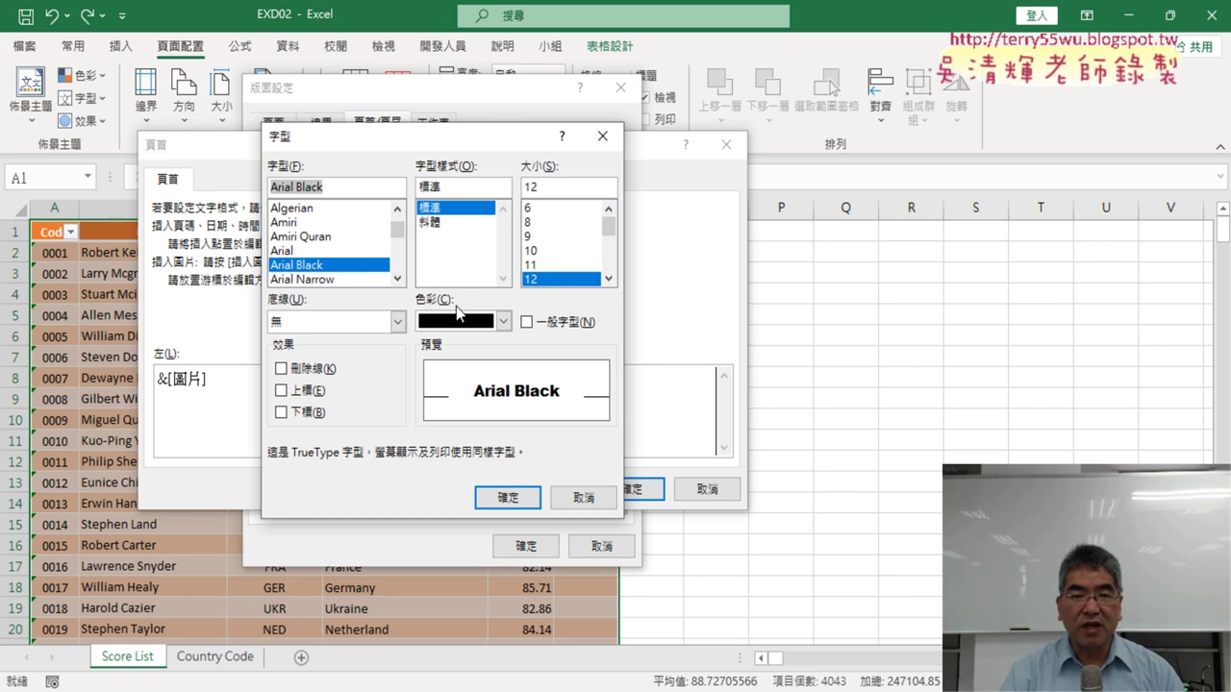
Make the title blue at 16pt, then confirm the font and the header.
click(503, 322)
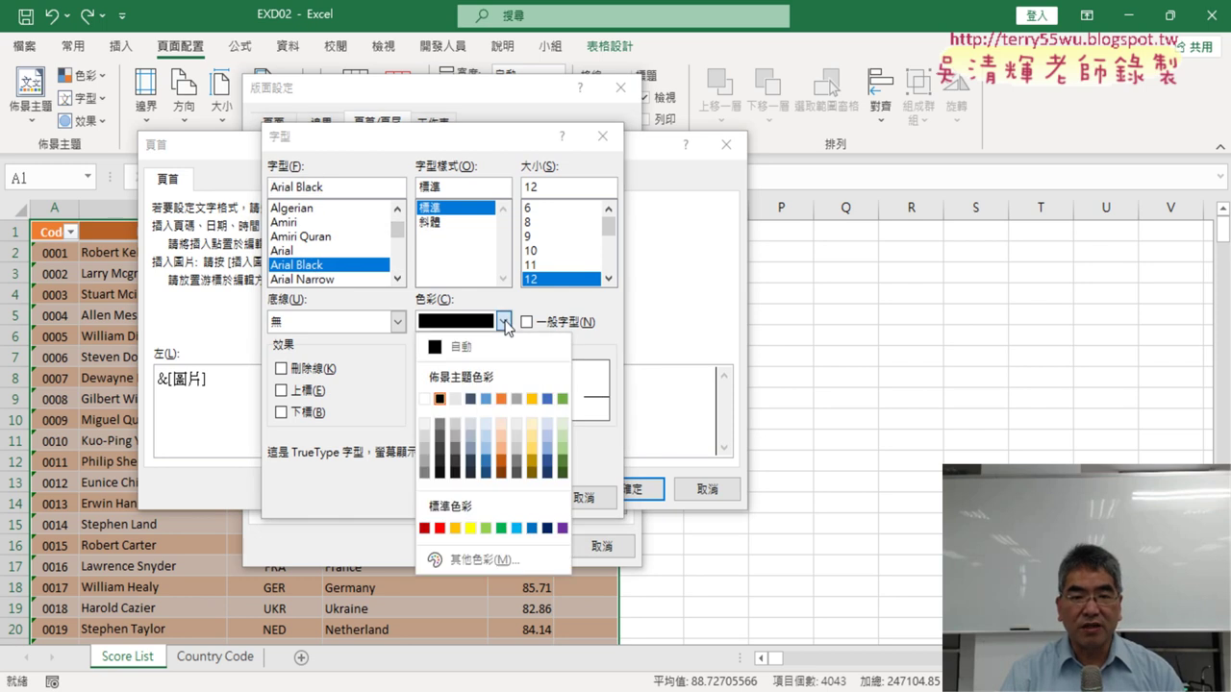
click(533, 529)
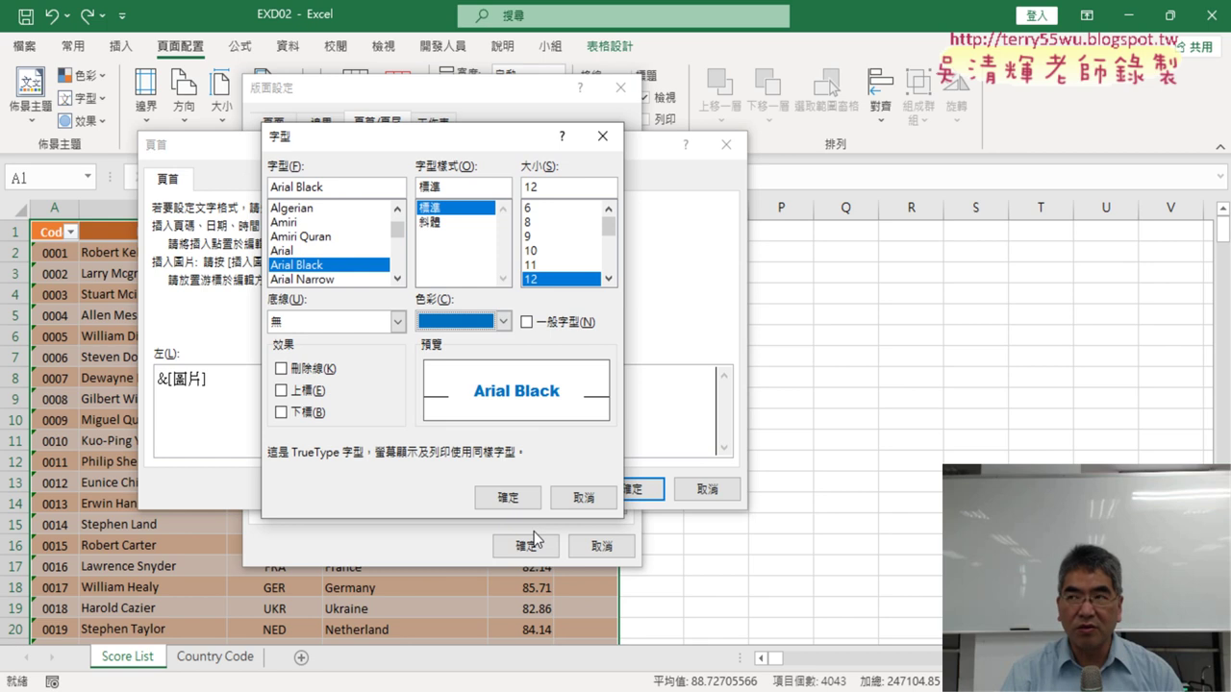
double_click(609, 278)
click(538, 279)
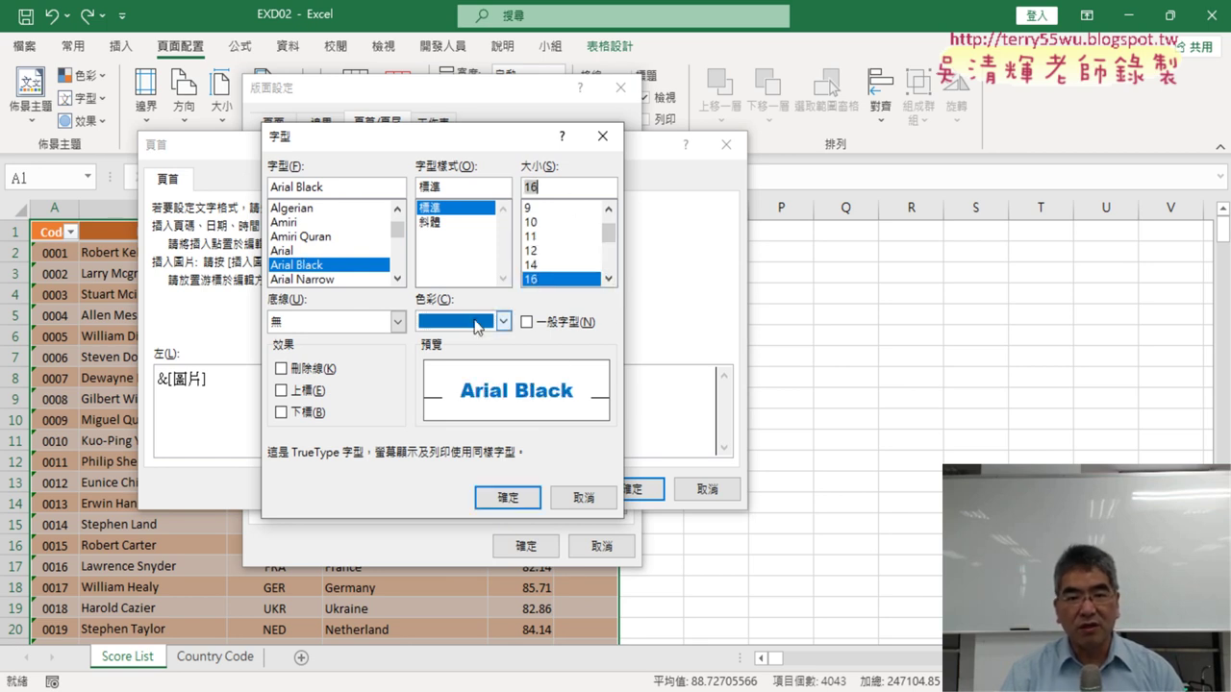
key(alt+Tab)
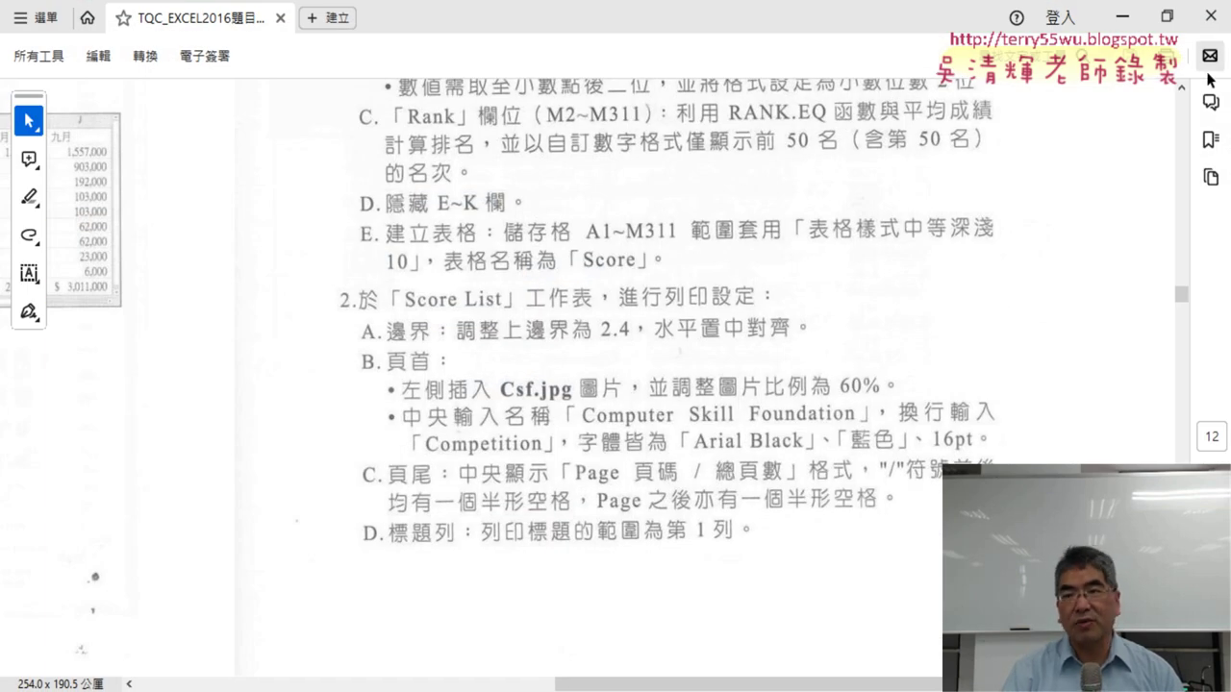
key(alt+Tab)
click(496, 496)
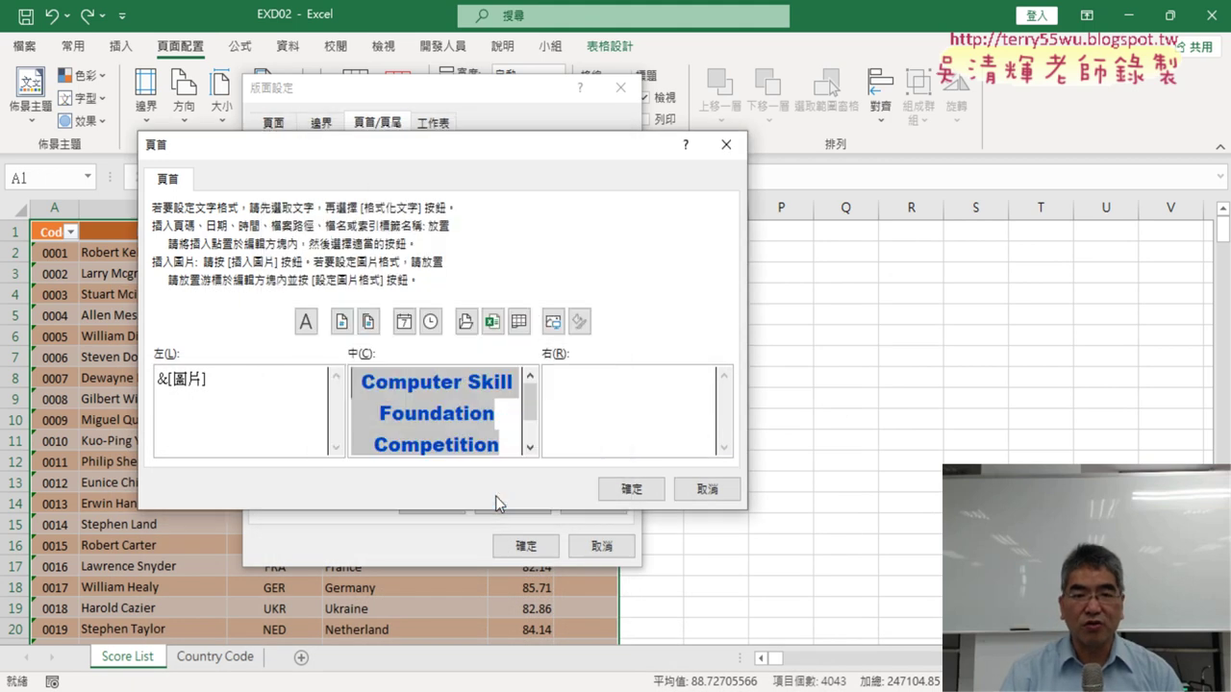
click(617, 486)
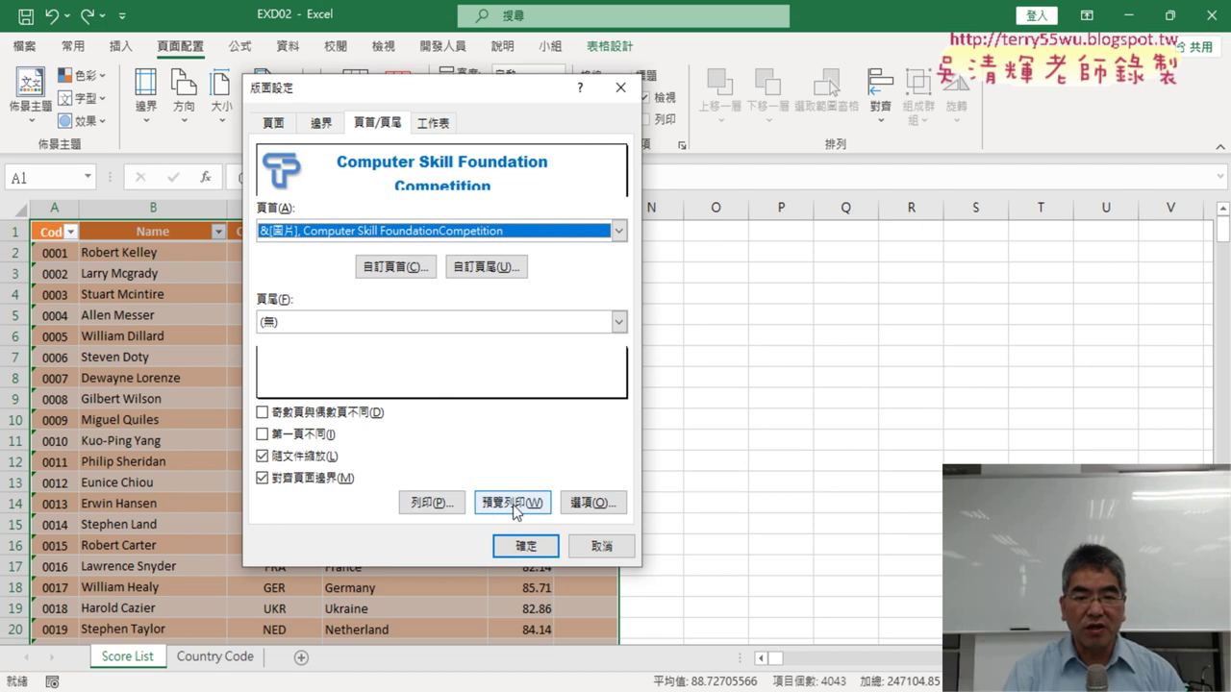
Open the Custom Footer editor from the Header/Footer tab of Page Setup.
click(496, 269)
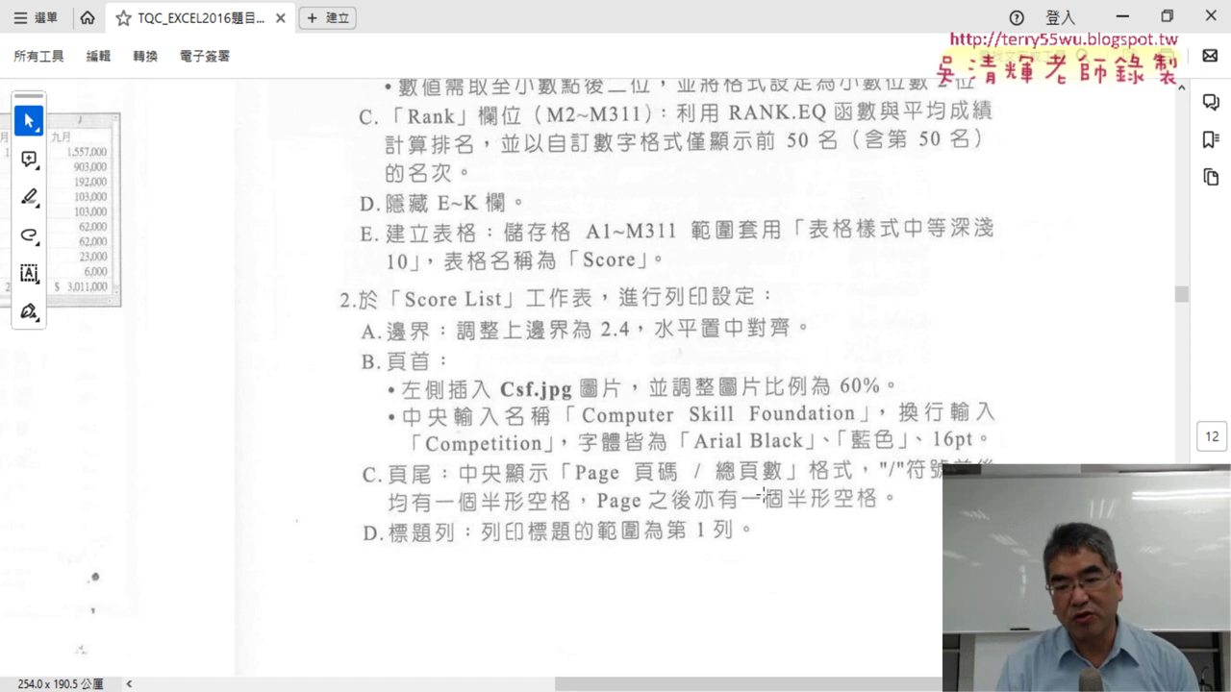
Make the centre footer read 'Page &[頁碼] / &[總頁數]' using the page number and page count codes.
click(1121, 16)
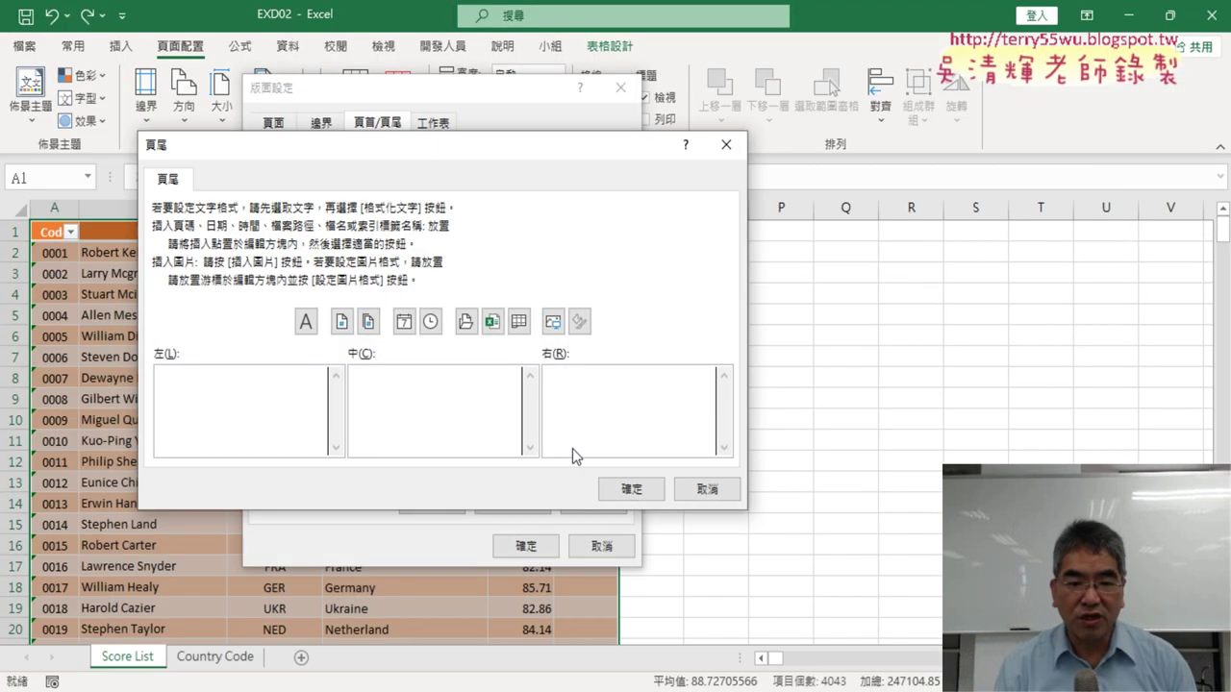
key(alt+Tab)
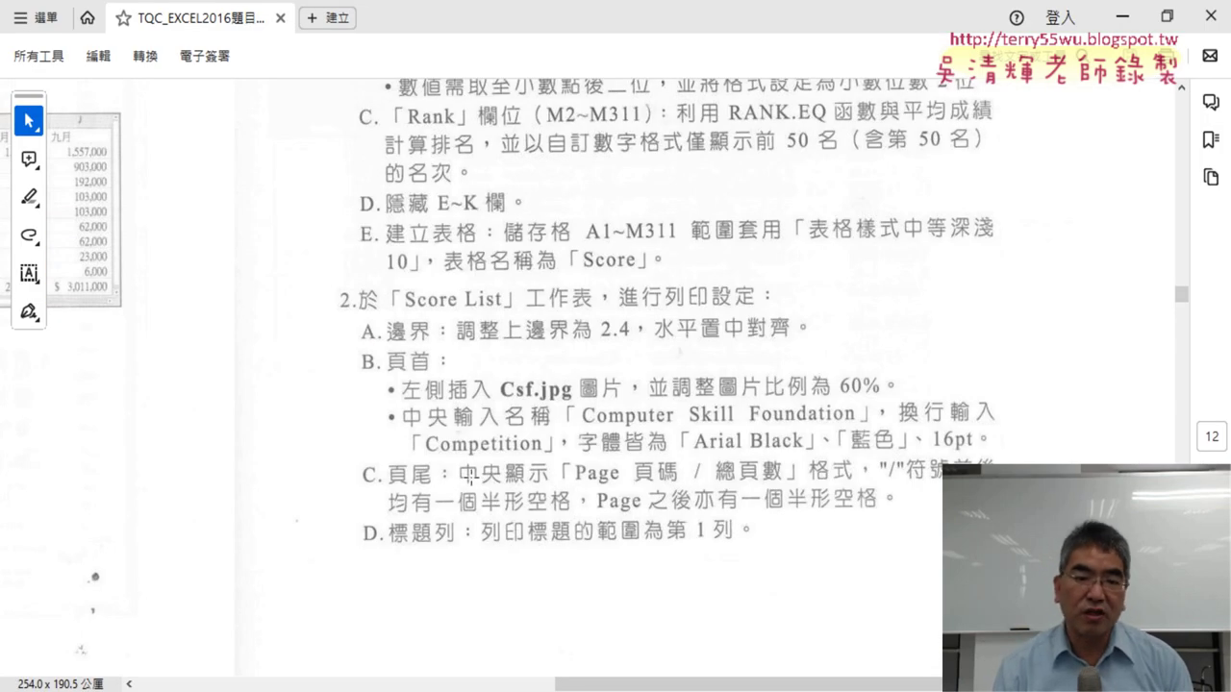
click(1121, 16)
click(406, 409)
text(p)
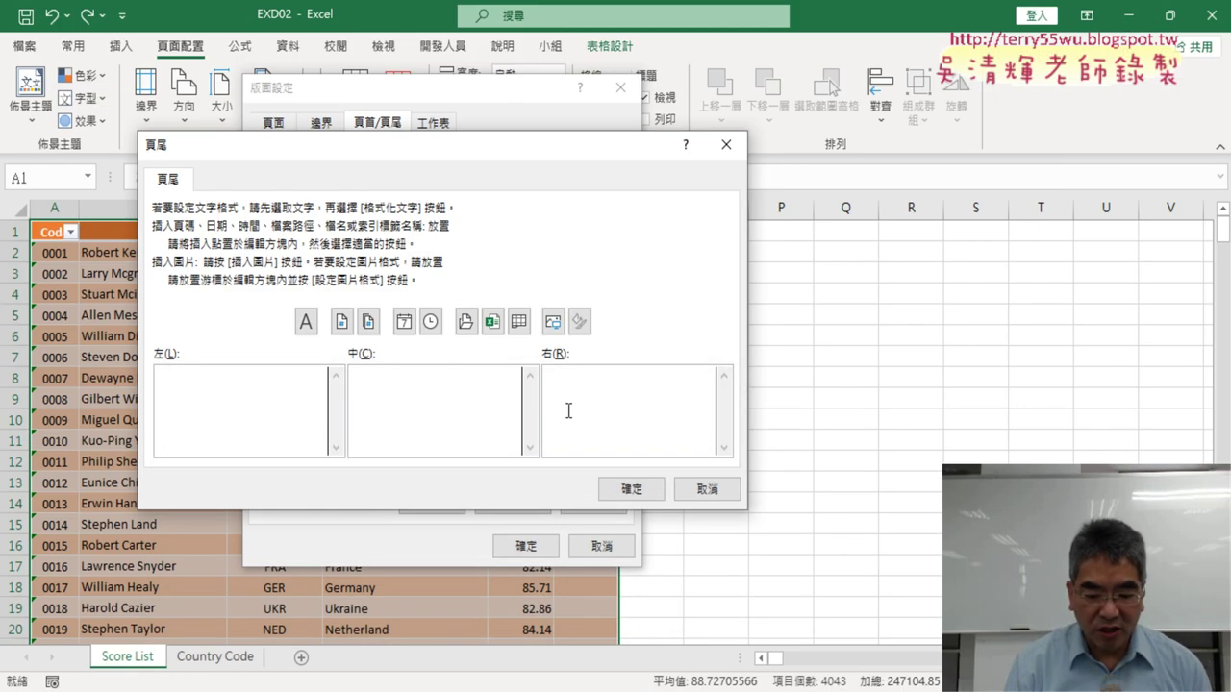
key(BackSpace)
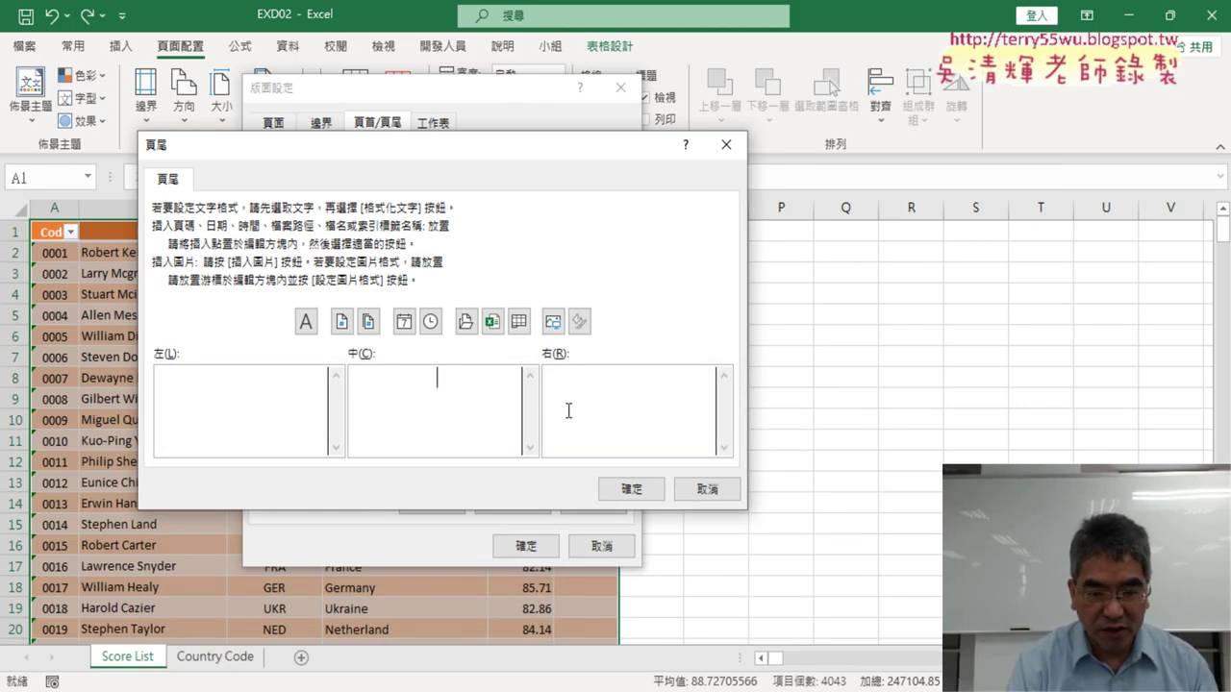
text(P)
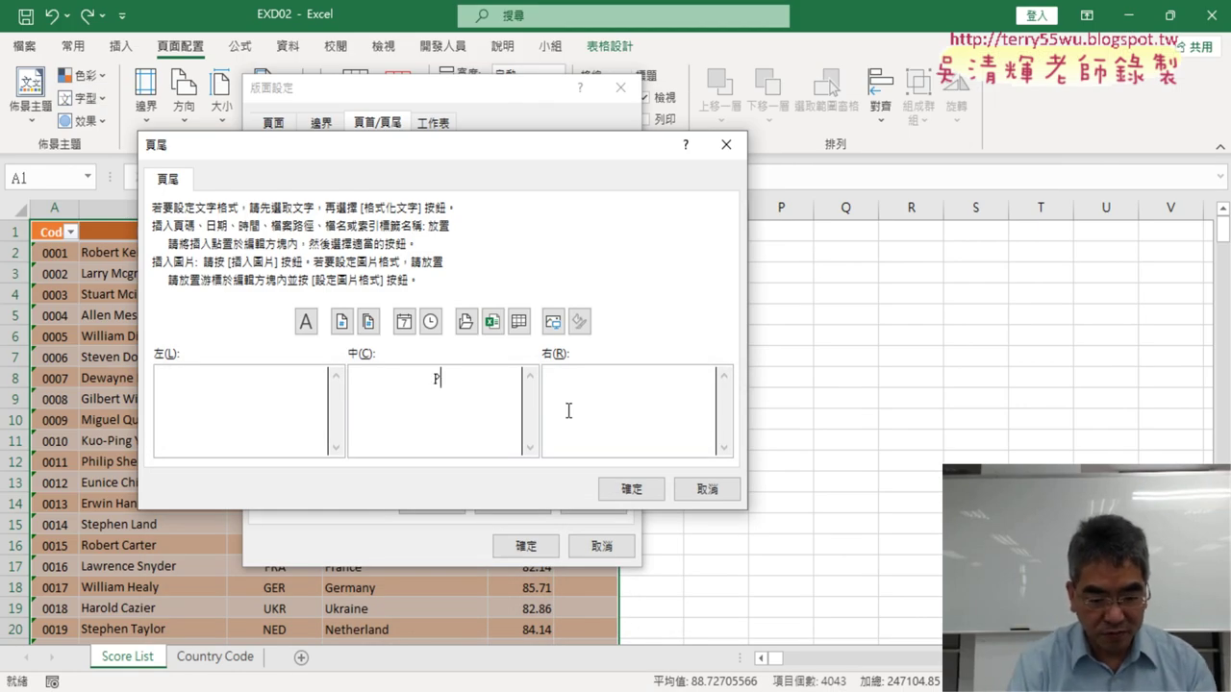
text(ag)
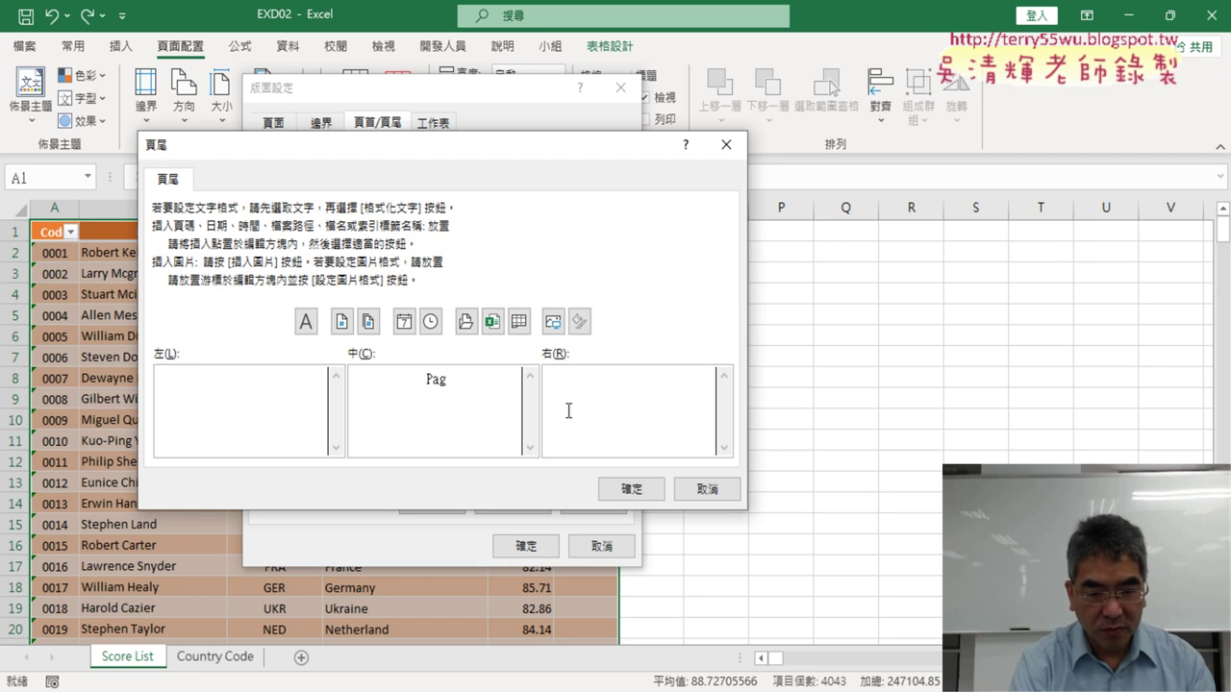
text(e)
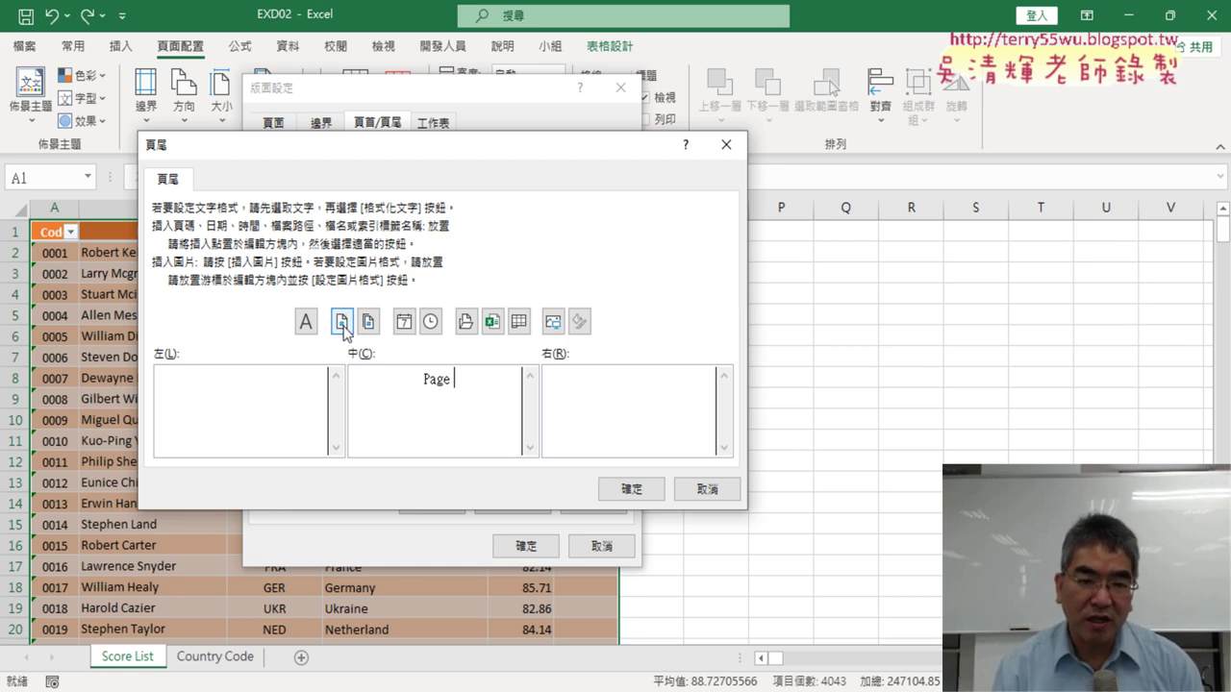
click(342, 322)
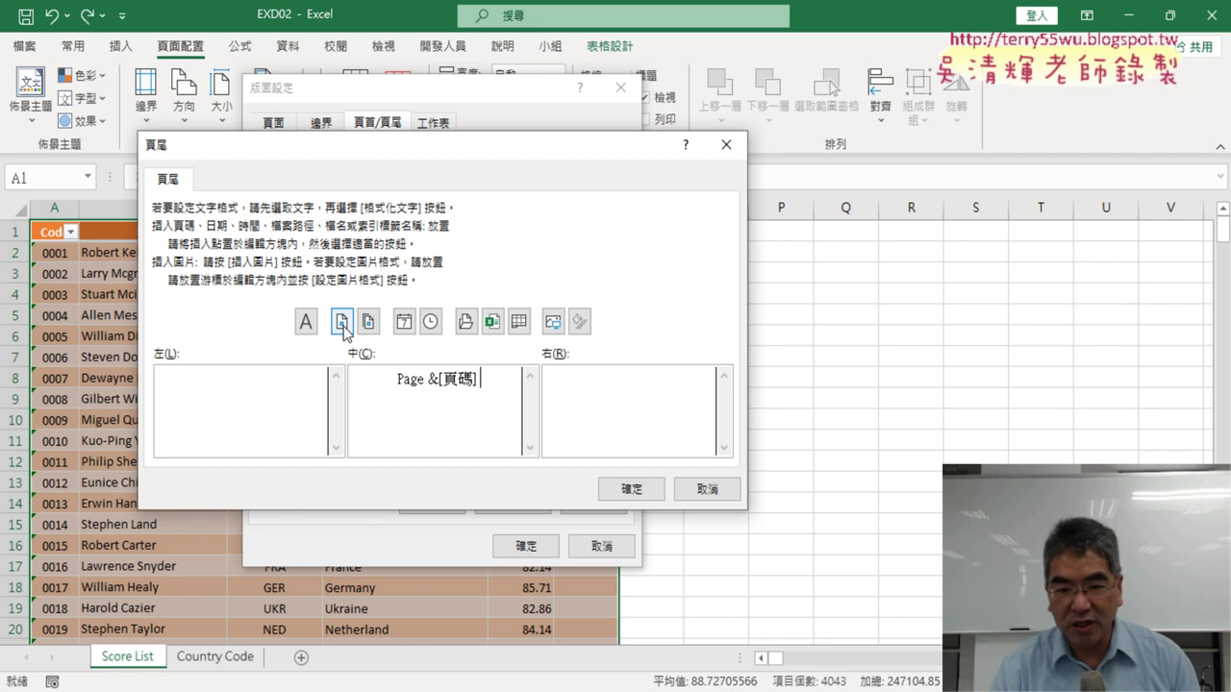
text(/)
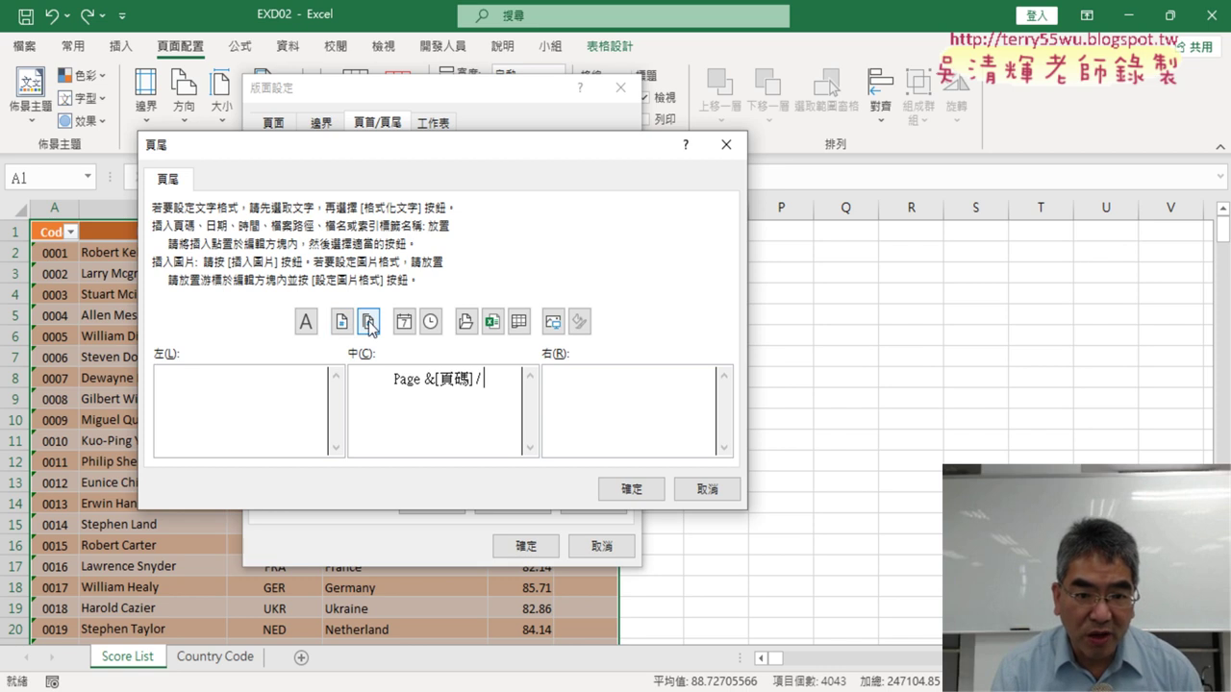
click(368, 324)
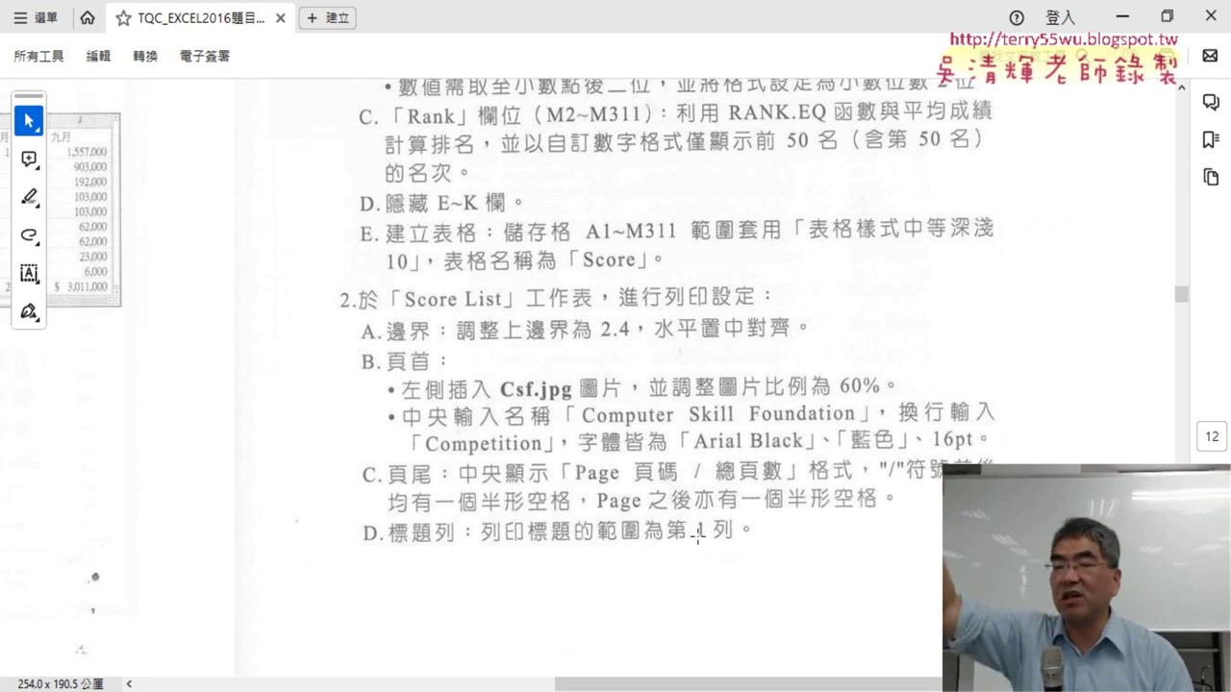
click(1120, 26)
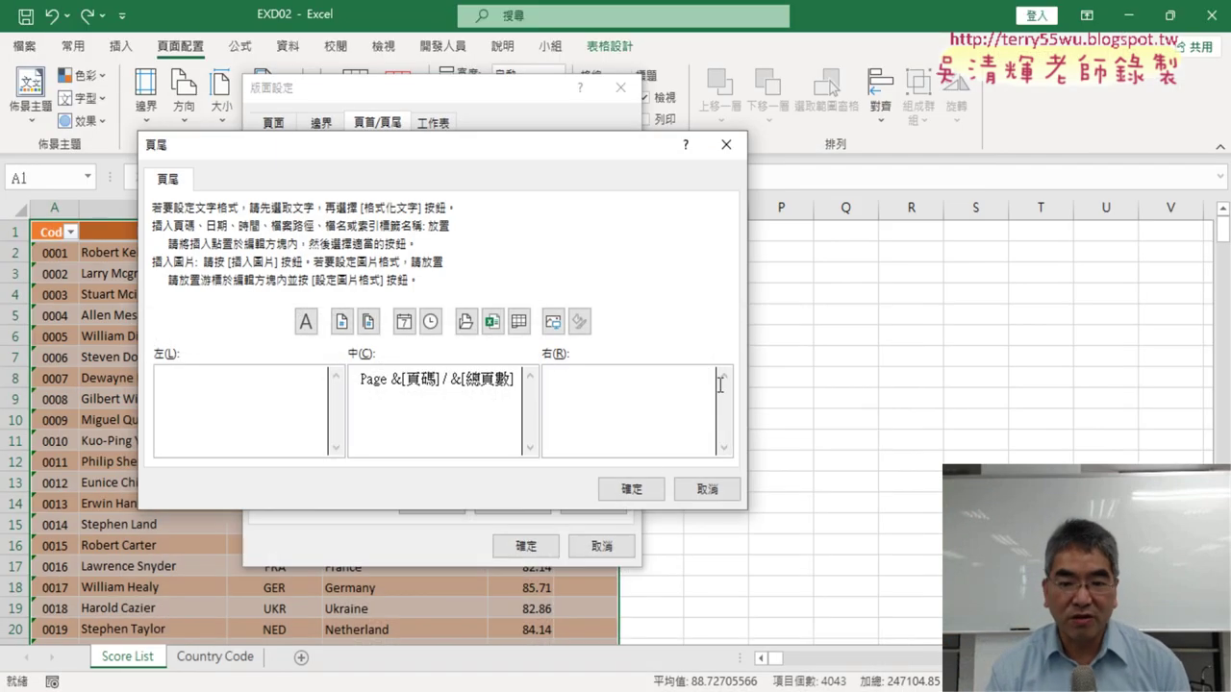
Accept the footer and set Rows to repeat at top to row 1 ($1:$1) on the Sheet tab.
click(644, 487)
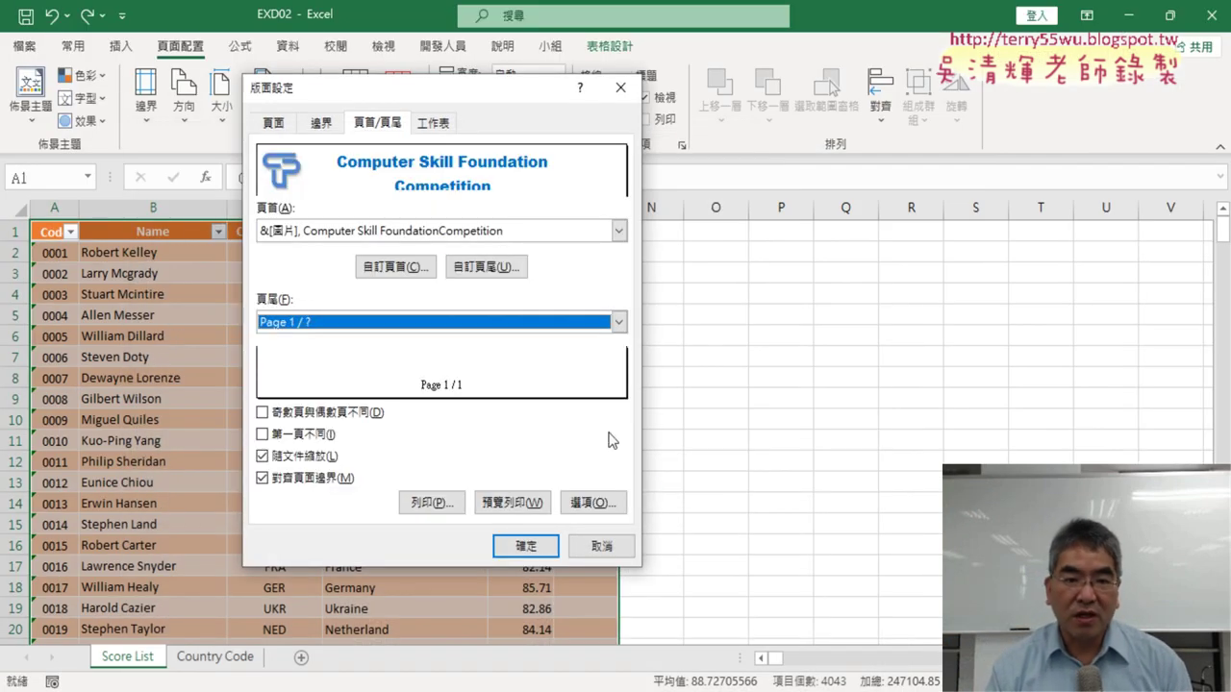
click(439, 122)
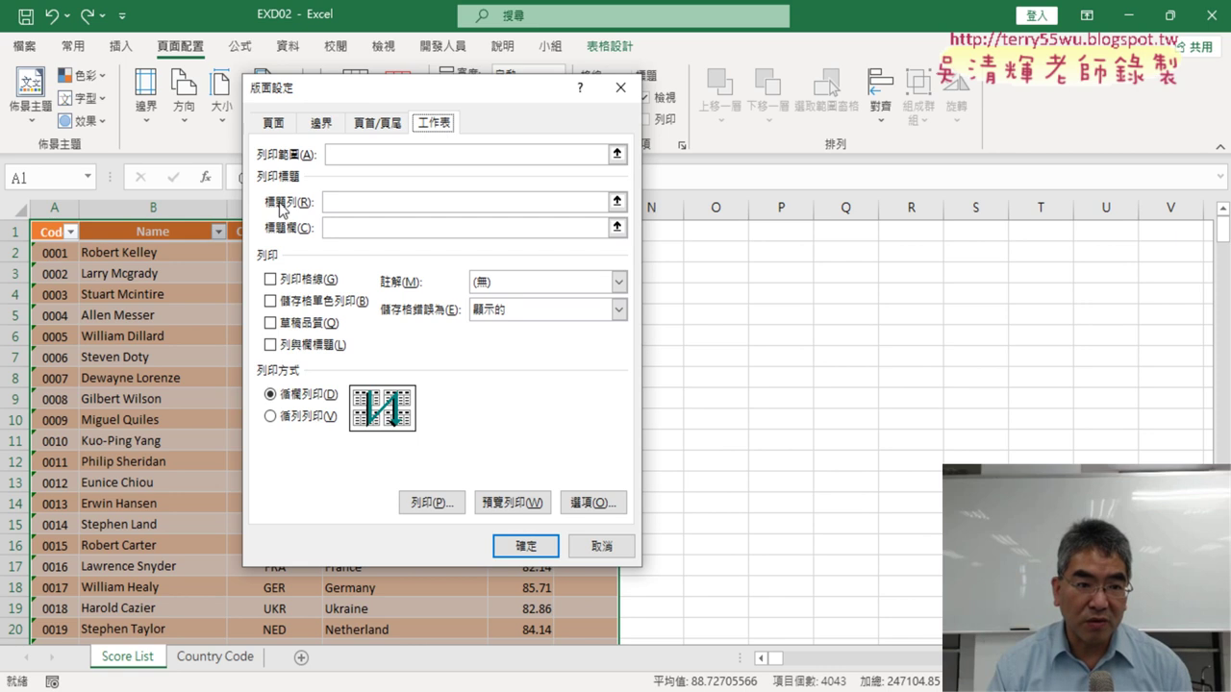
click(335, 201)
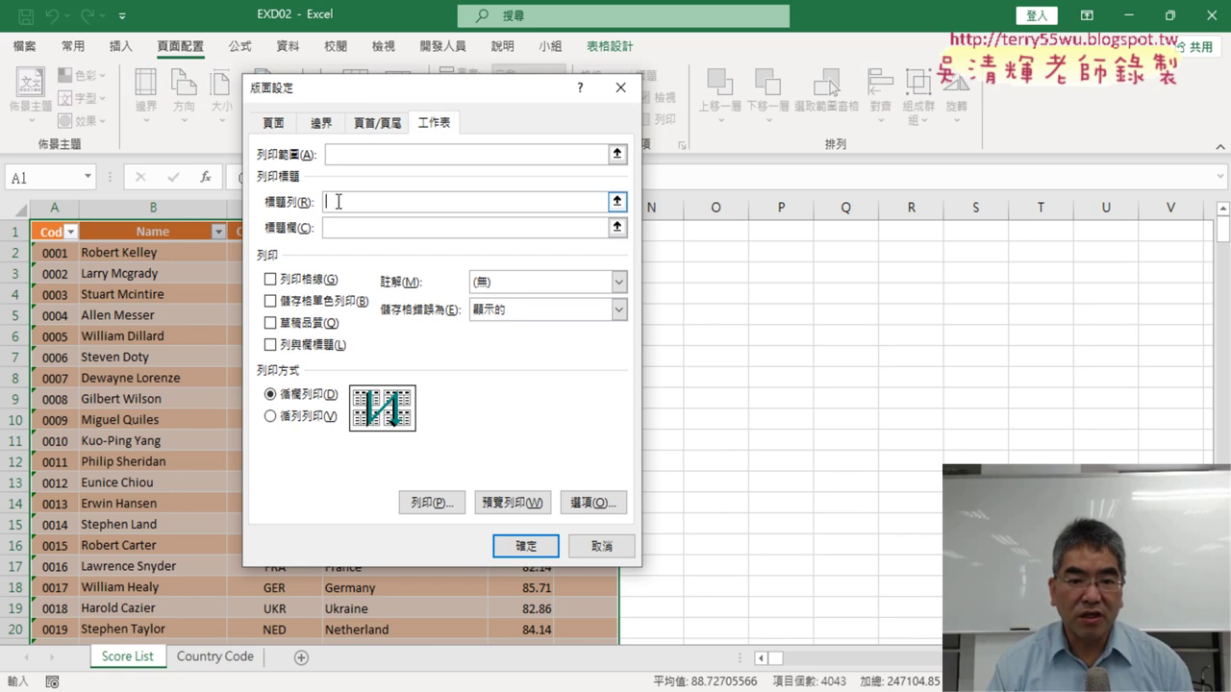
click(618, 204)
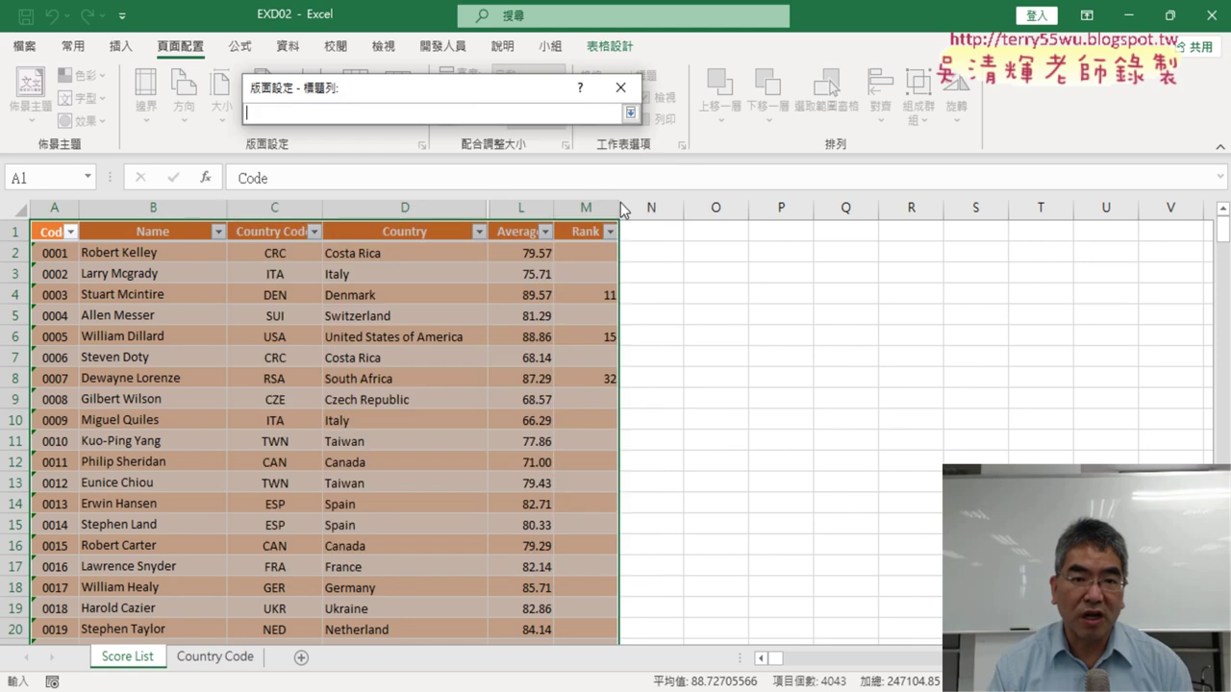
click(15, 231)
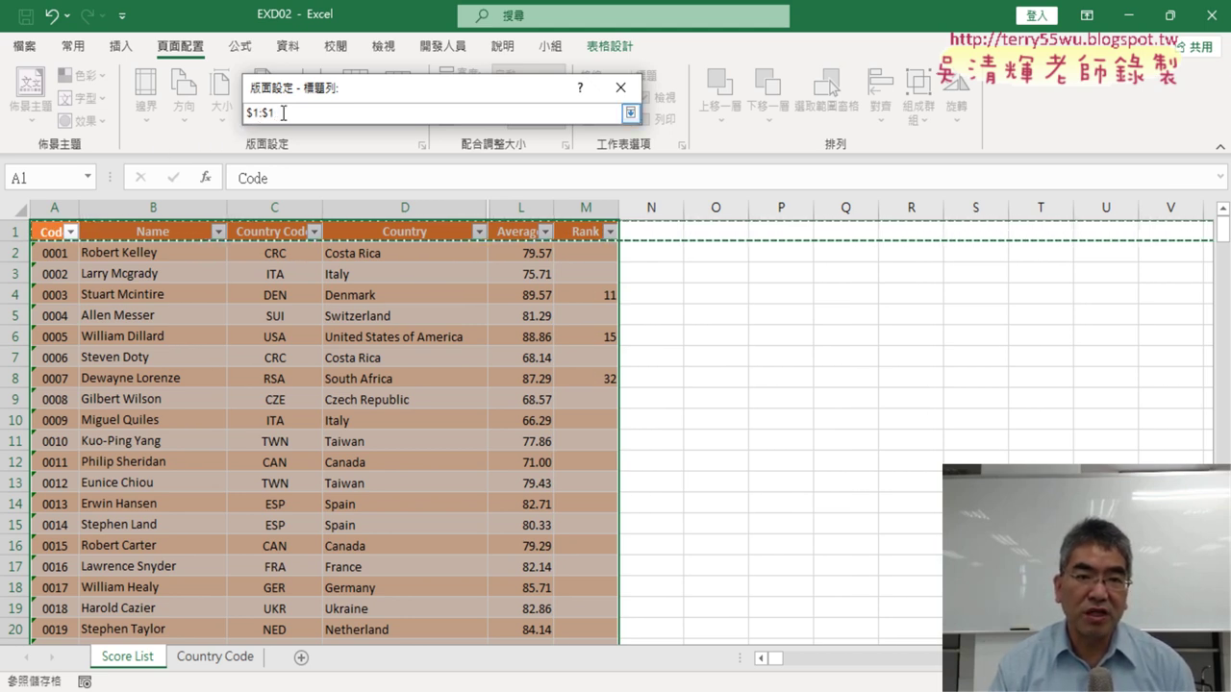
click(630, 114)
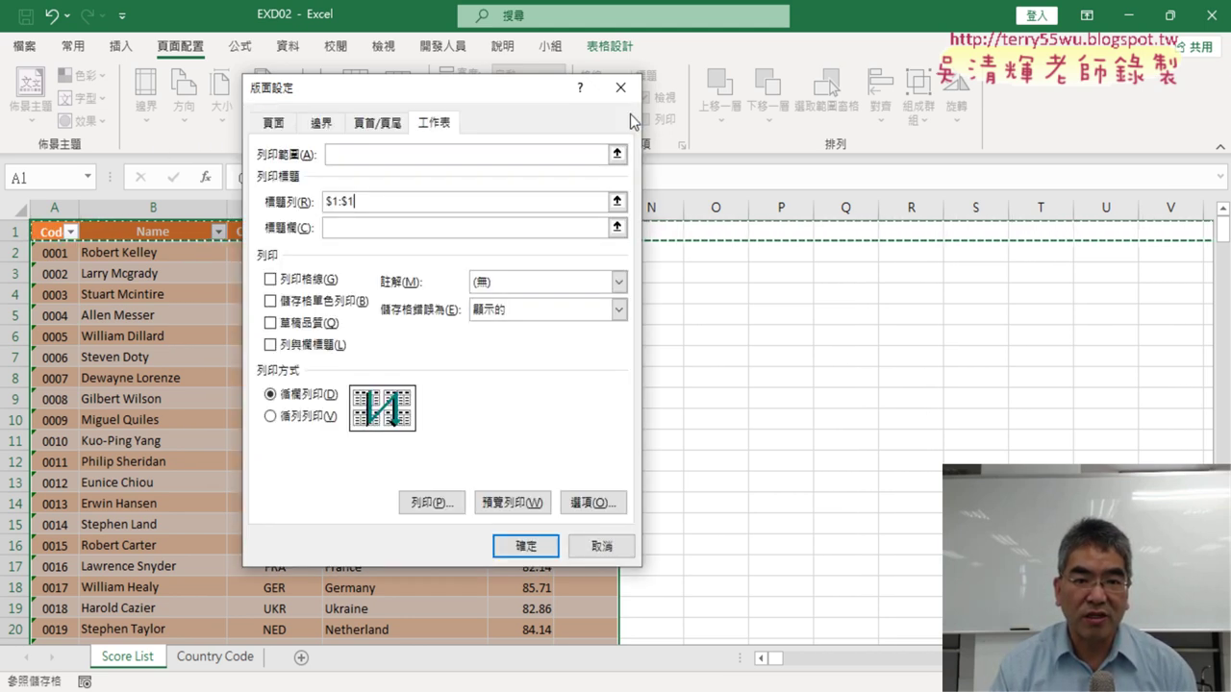
click(352, 227)
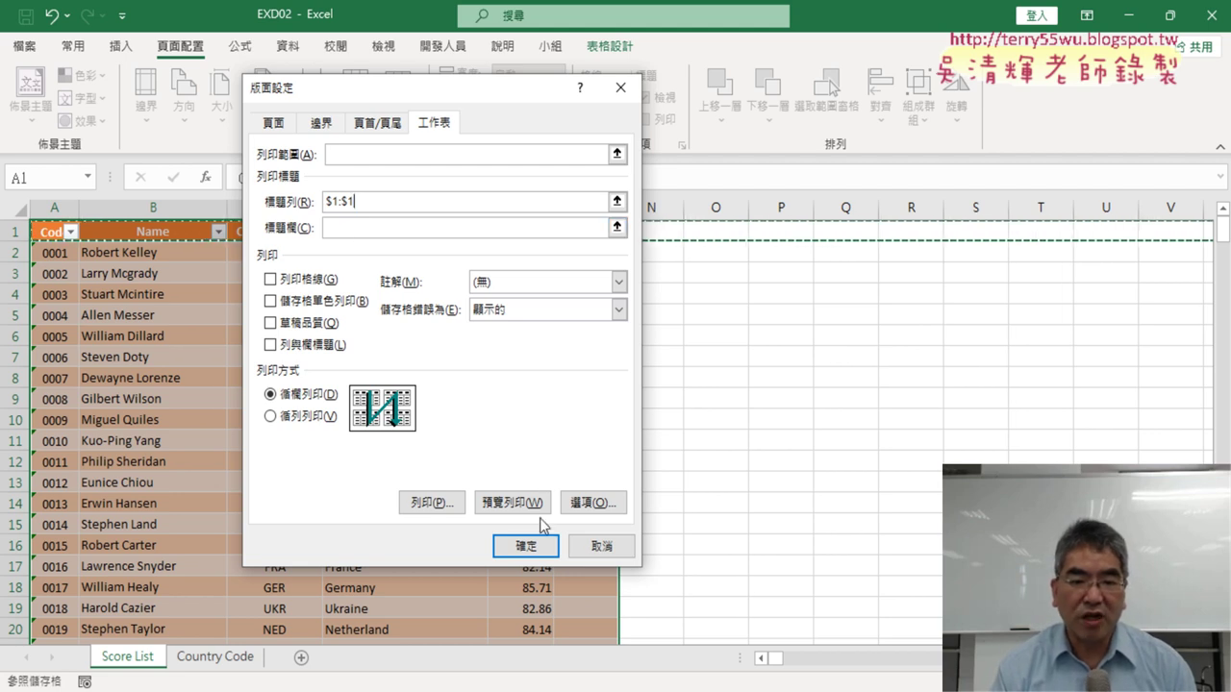
Print-preview the 7 pages, checking each shows the CSF header, row 1 headings and Page n / 7 footer.
click(510, 502)
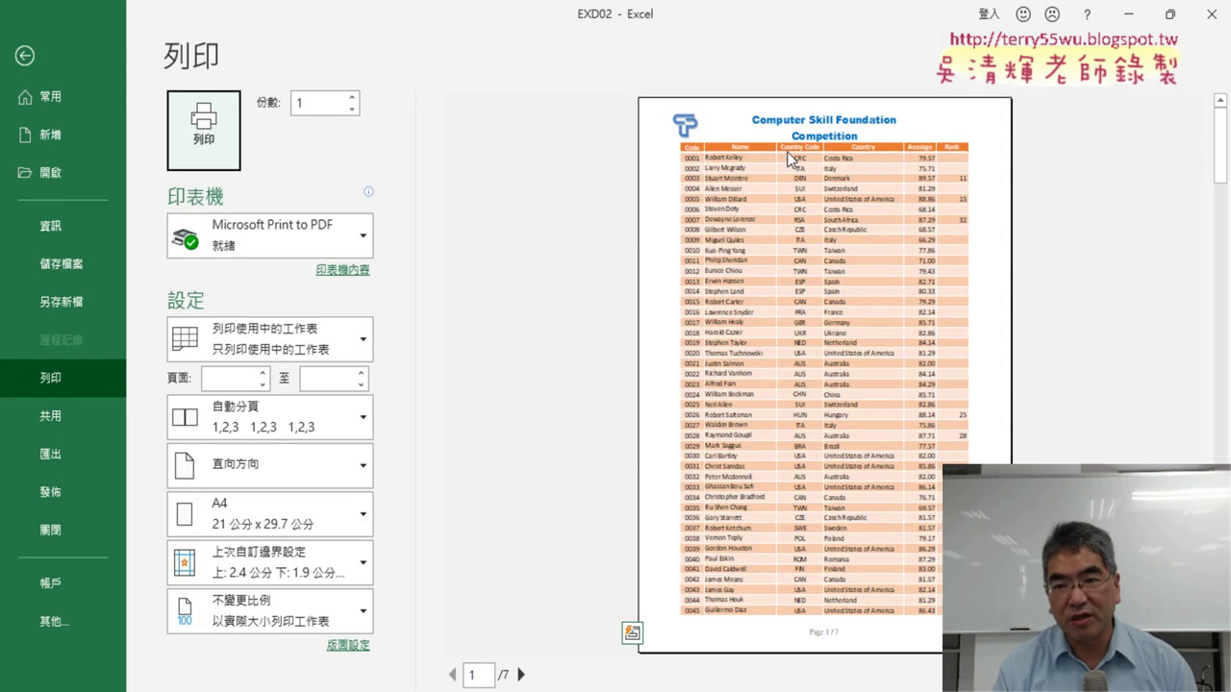
click(520, 675)
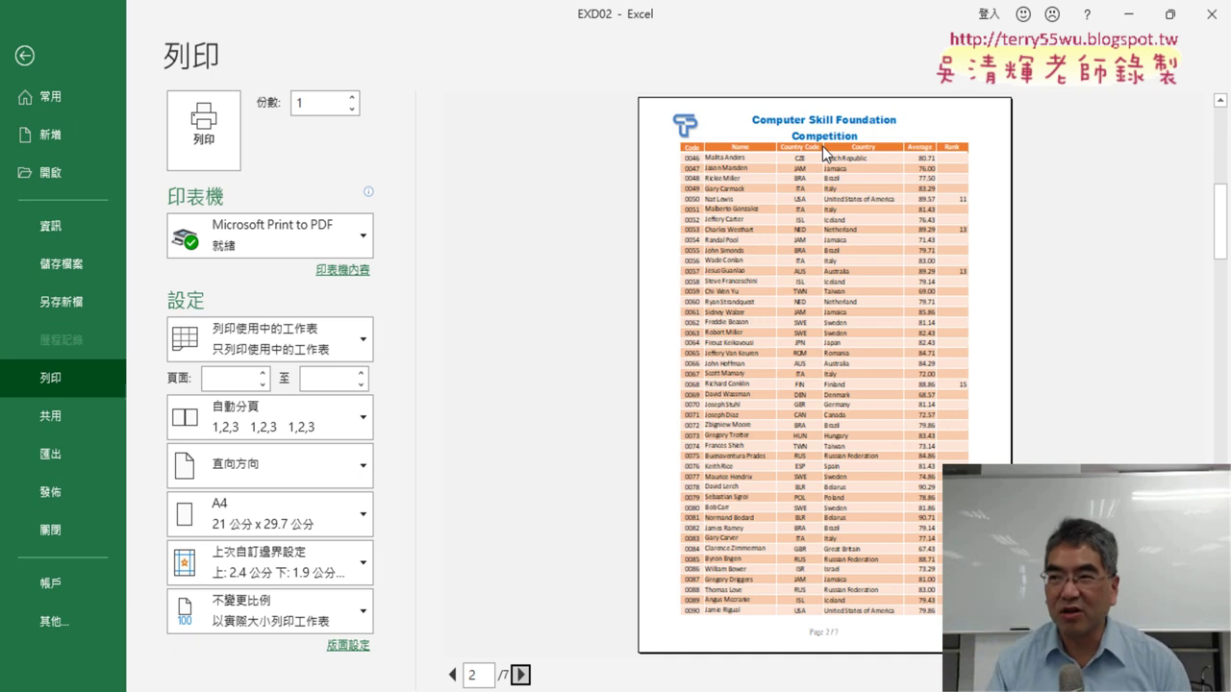
click(519, 675)
click(519, 675)
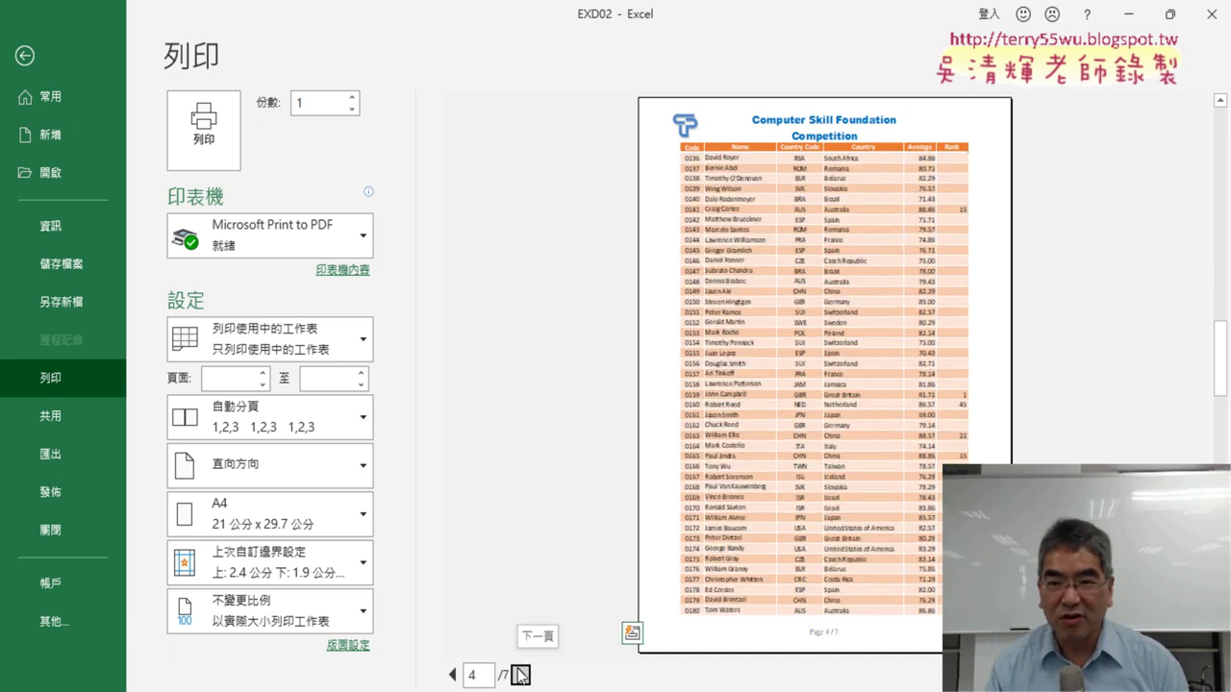
click(452, 675)
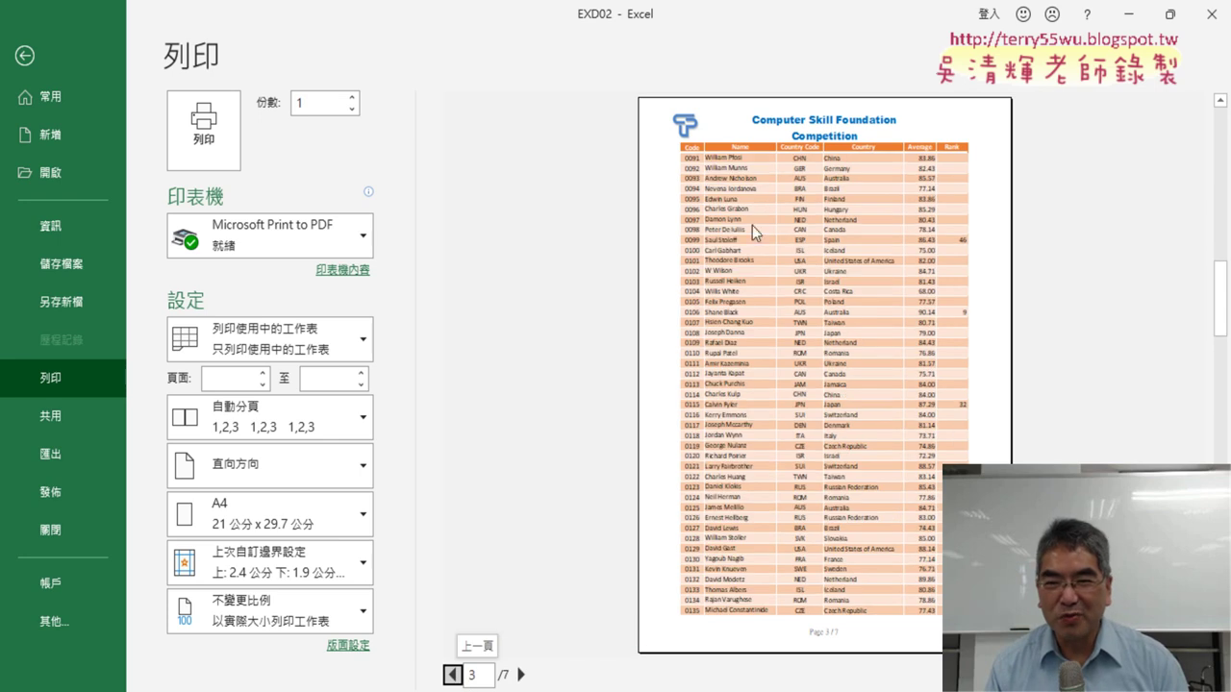
click(521, 675)
click(520, 675)
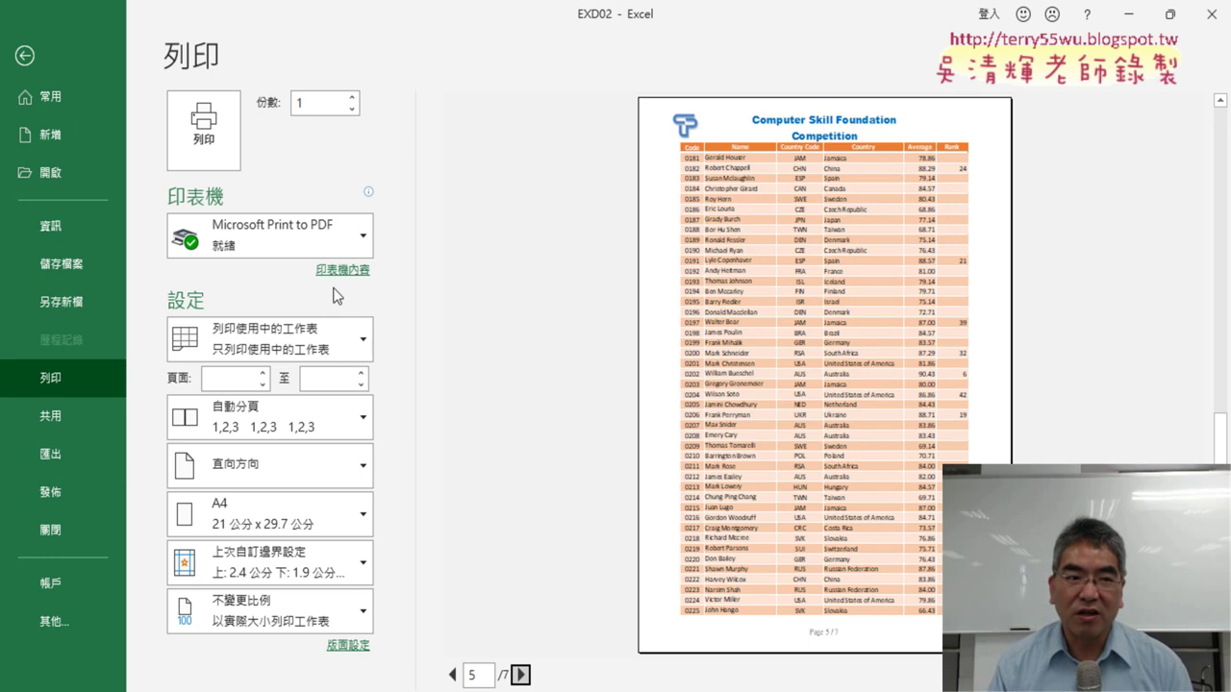
Through Save As > Browse, save the workbook as EXA208 in folder 208.
click(76, 300)
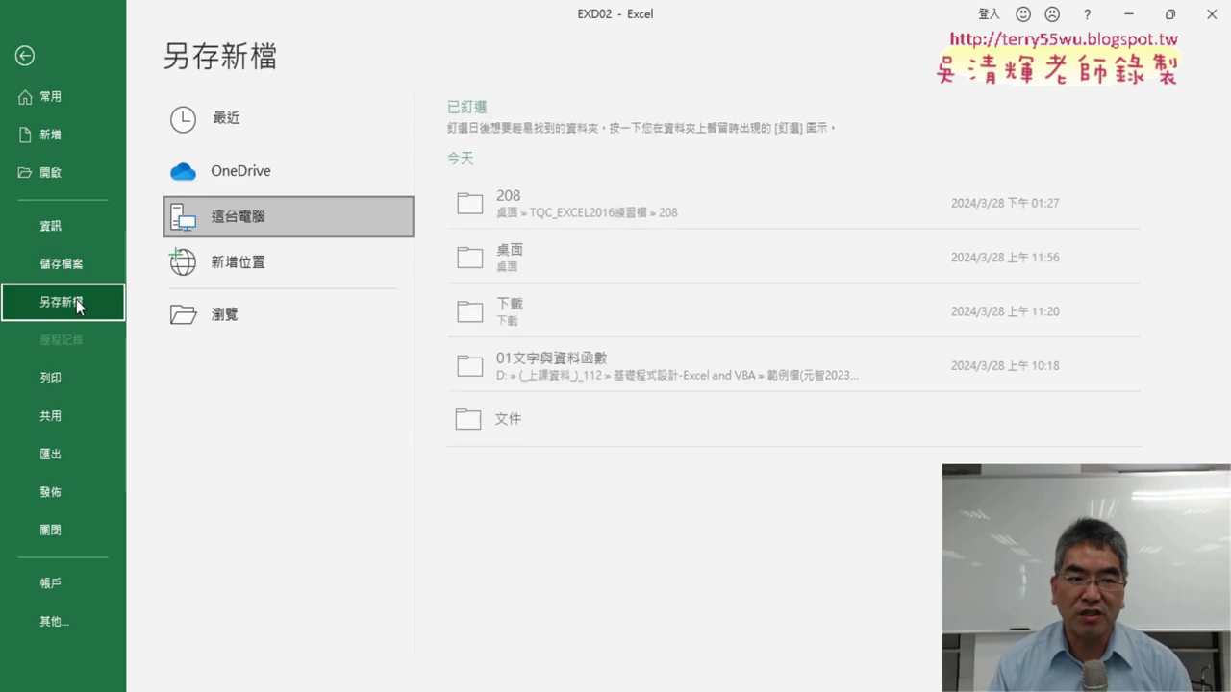
click(231, 306)
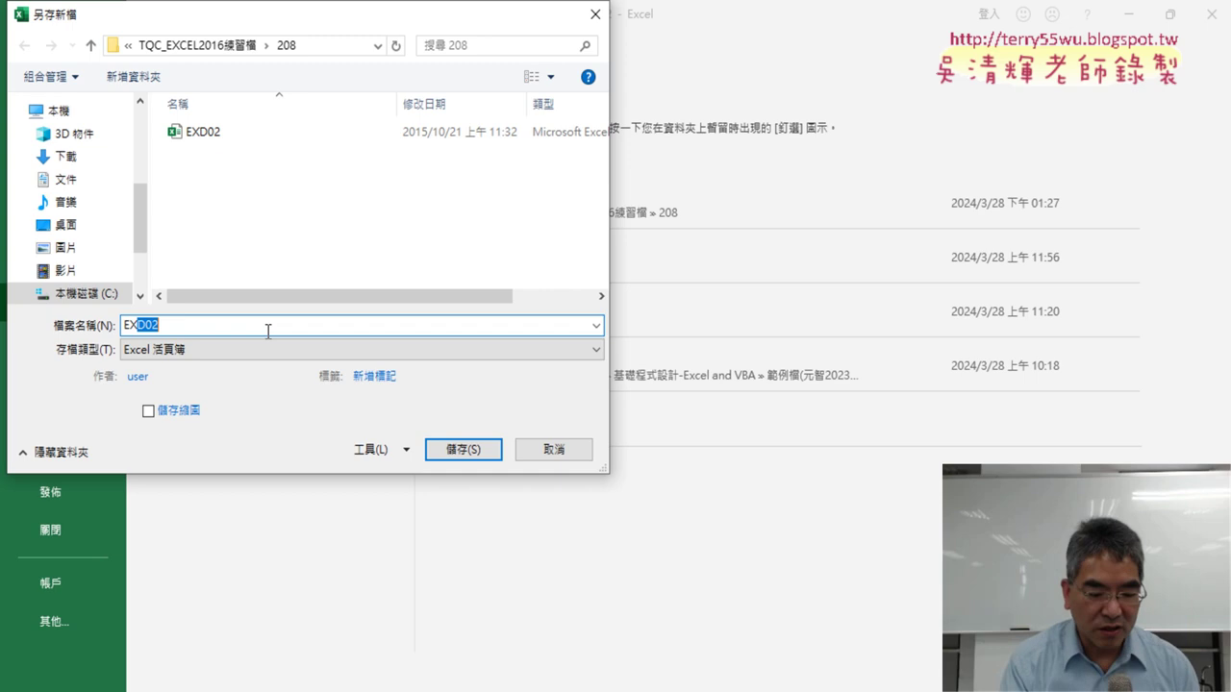
text(A208)
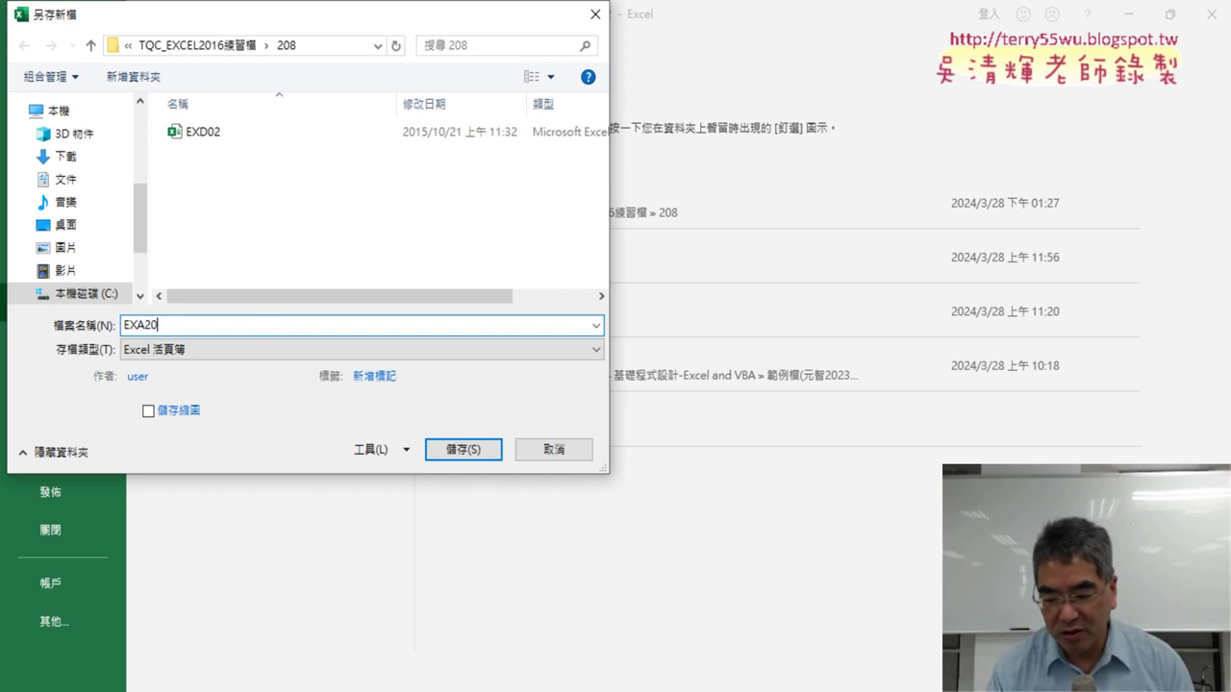
click(458, 448)
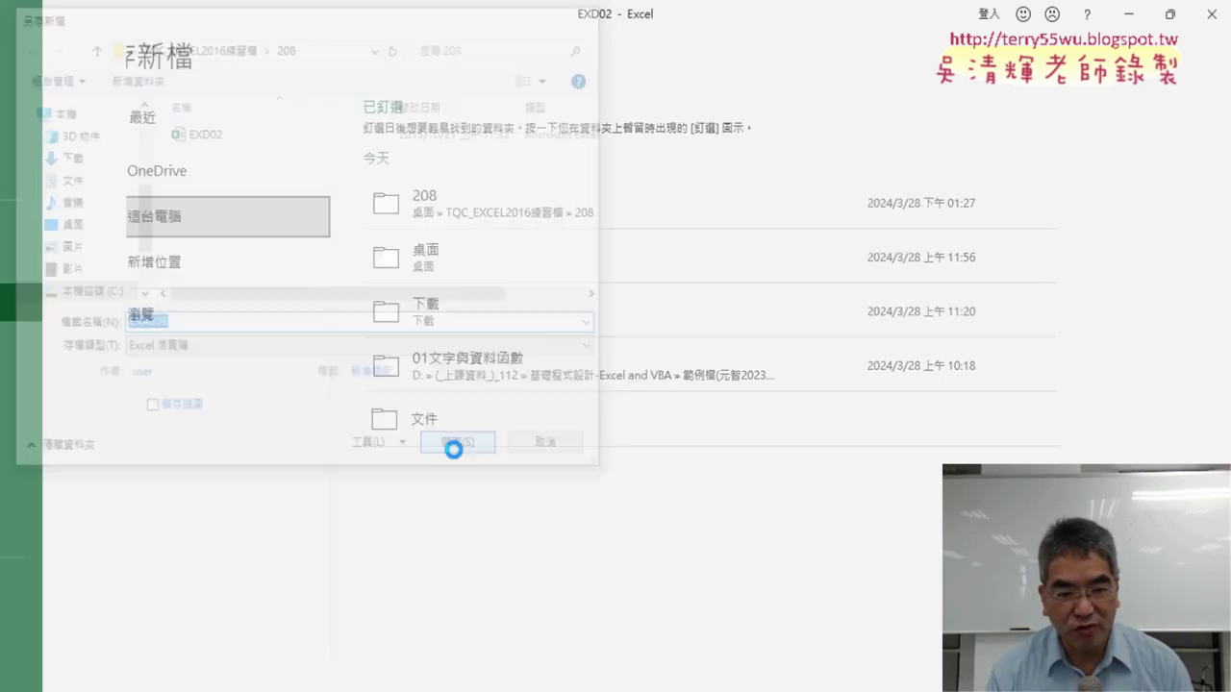
In the PDF reader, scroll to page 13 to show the reference Score table with Averages and Ranks.
key(alt+Tab)
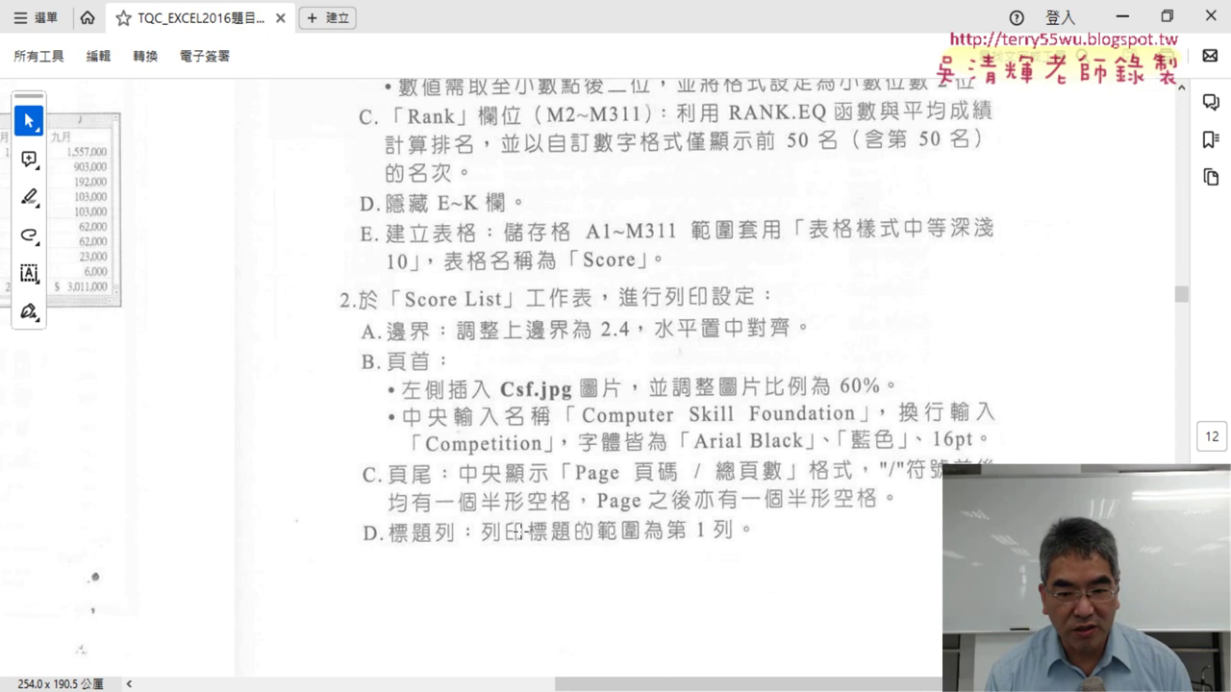
drag(673, 685, 336, 682)
scroll(407, 448, down, 10)
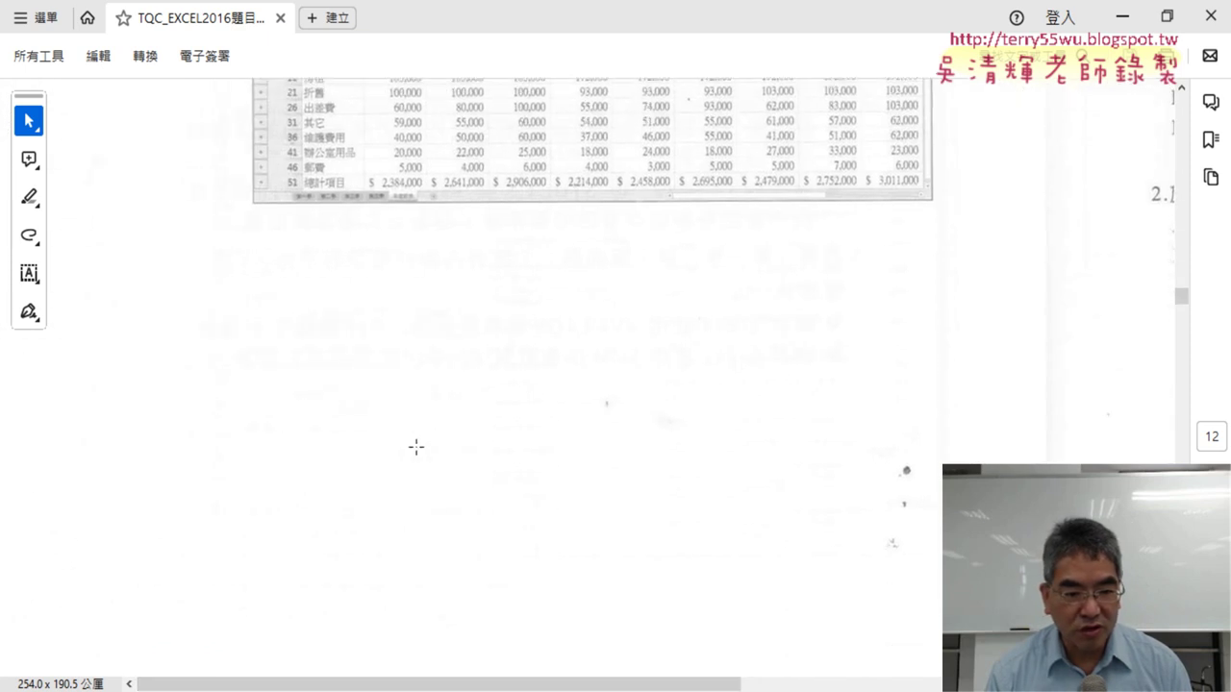
scroll(443, 317, down, 1)
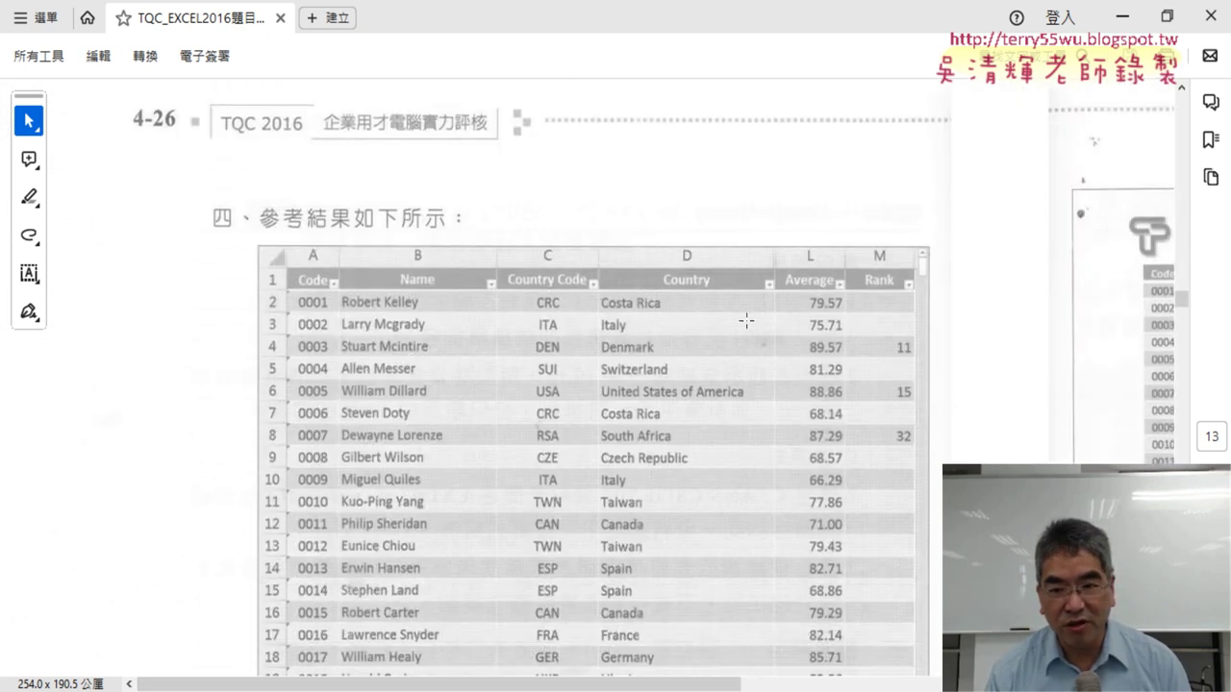